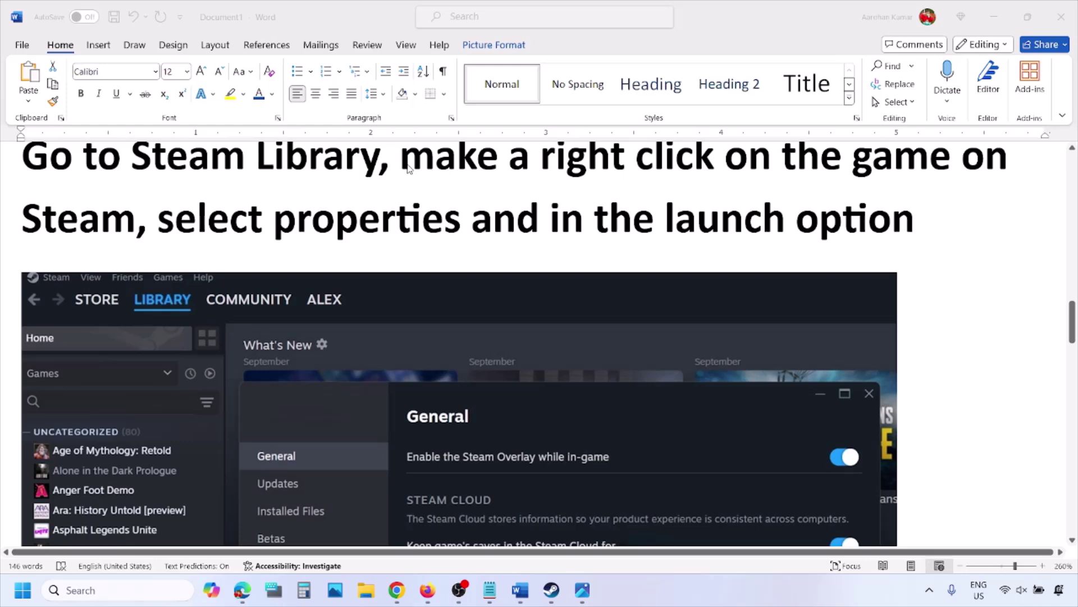
Highlight the guide's instruction to right-click the game in the Steam Library and select properties.
left_click(409, 169)
left_click_drag(401, 164, 961, 177)
left_click_drag(263, 219, 462, 220)
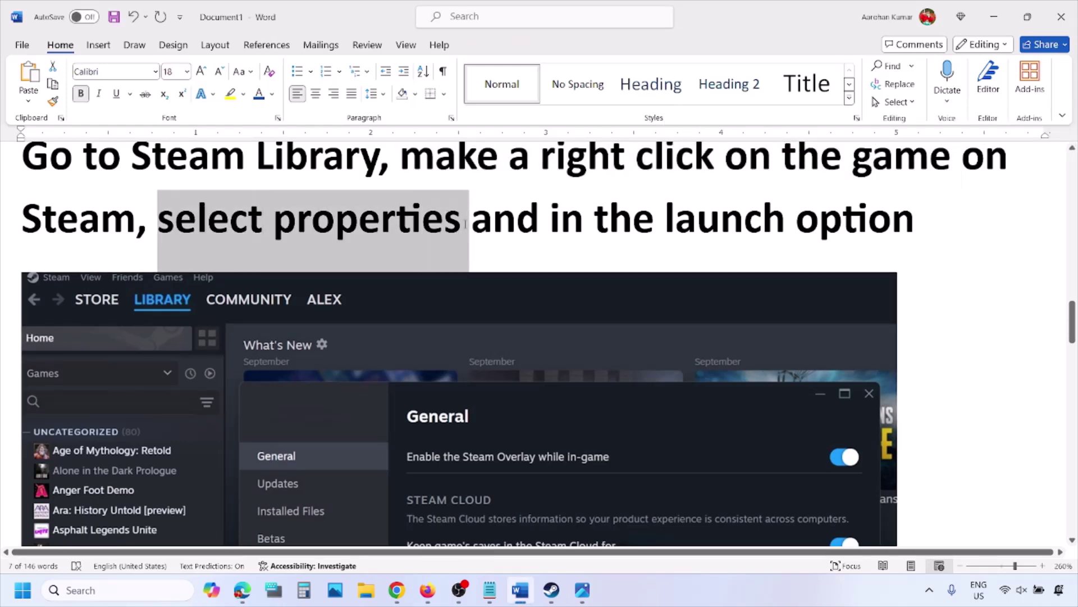
Examine the guide's two Steam properties pictures for the launch options -dx11 and -d3d11.
scroll(464, 222, "down", 5)
scroll(463, 225, "up", 2)
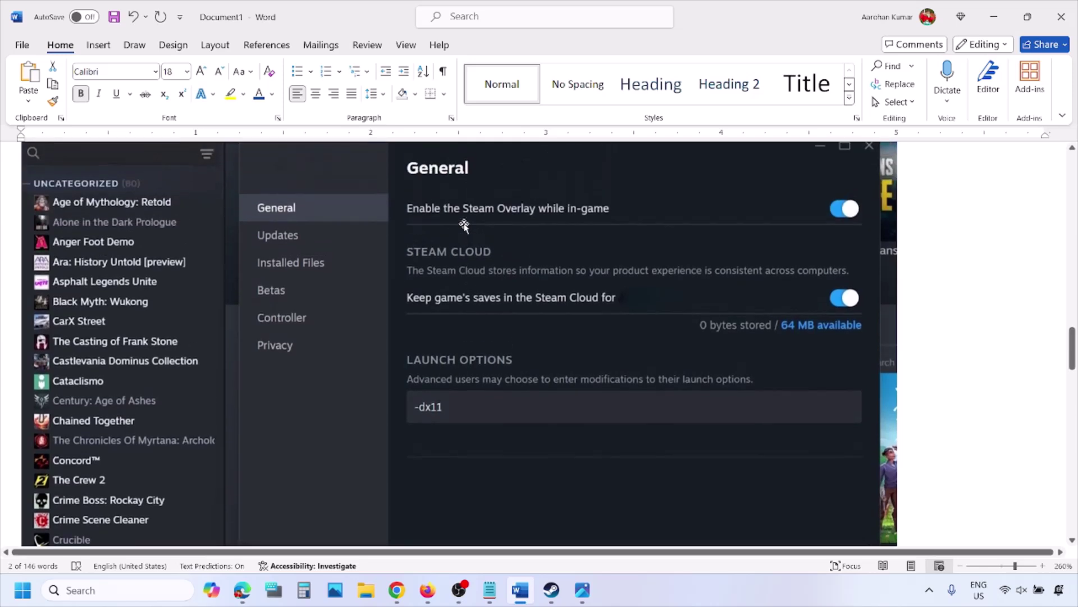
right_click(464, 222)
left_click(427, 411)
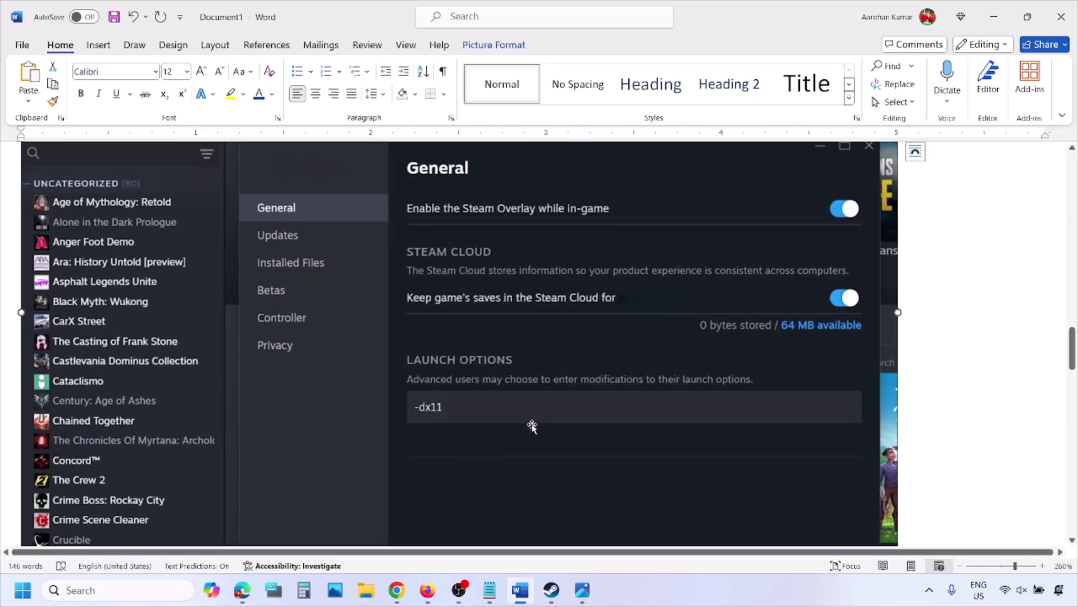
scroll(532, 425, "down", 10)
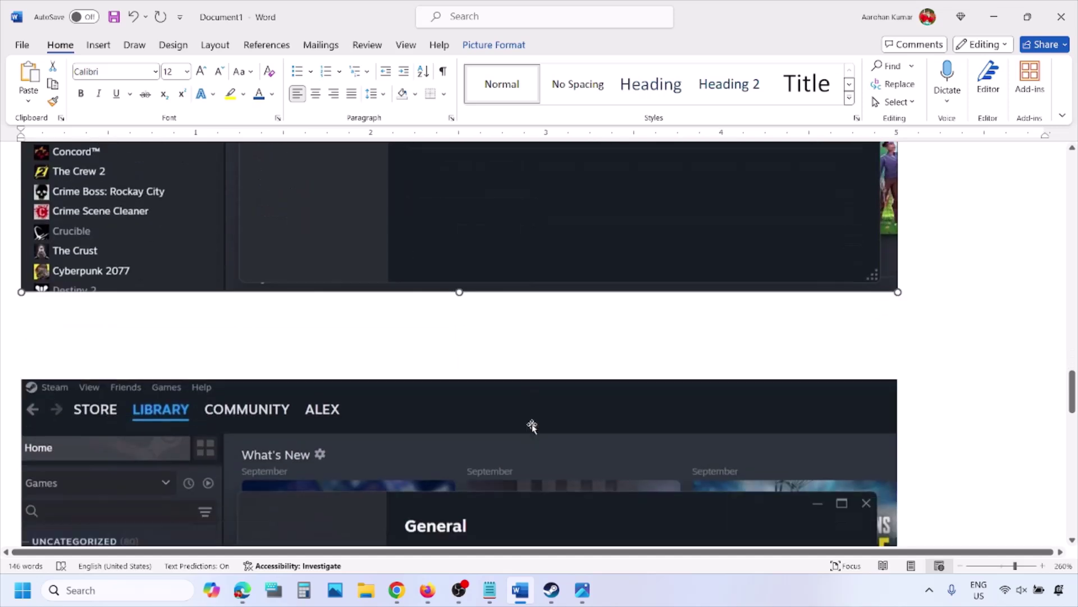
scroll(532, 425, "down", 4)
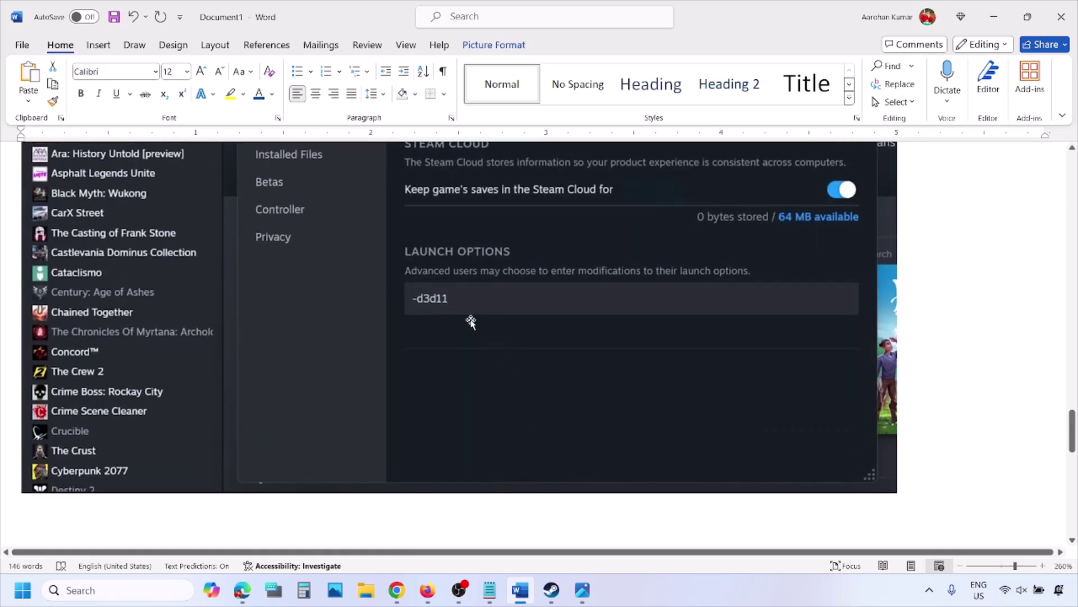
scroll(472, 319, "up", 1)
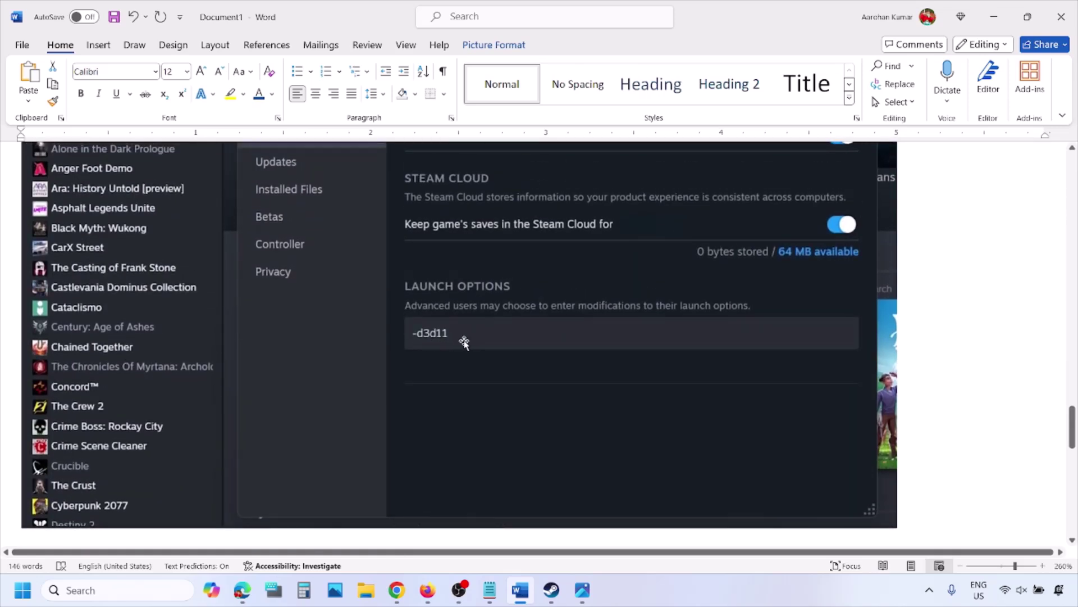
scroll(483, 344, "down", 8)
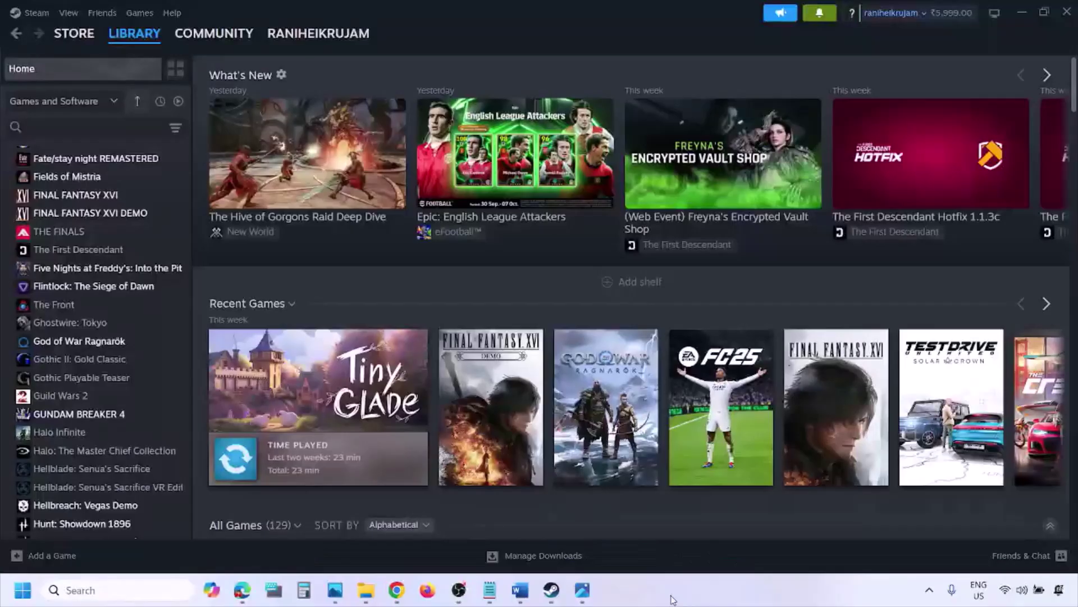
Bring up the Windows power choices that include Restart.
key("super")
left_click(408, 541)
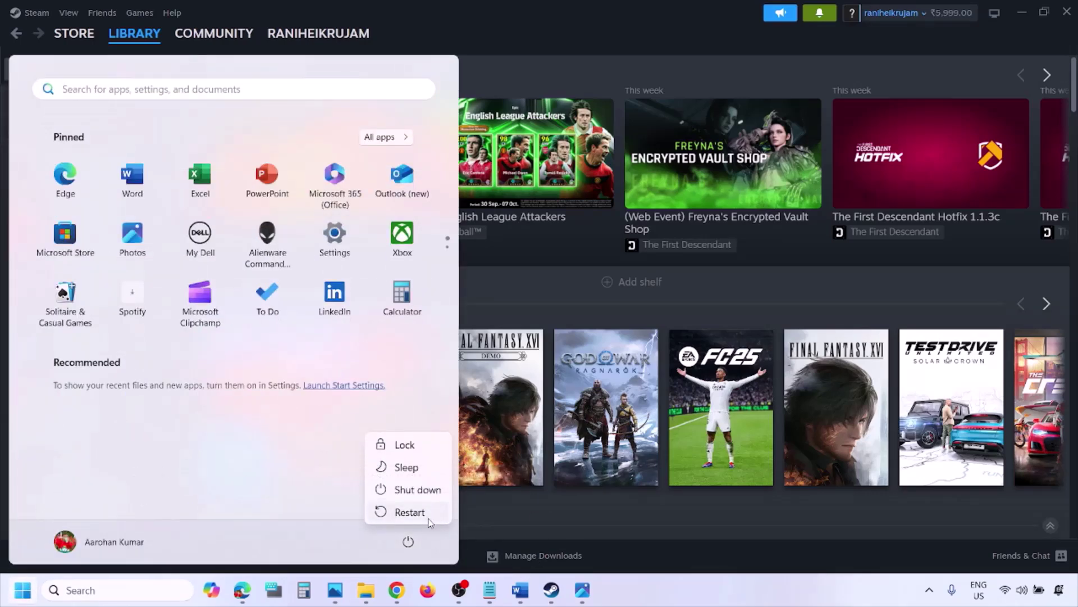
Switch to the Word guide and read Step 2 about running the game as an administrator and in compatibility mode.
left_click(525, 600)
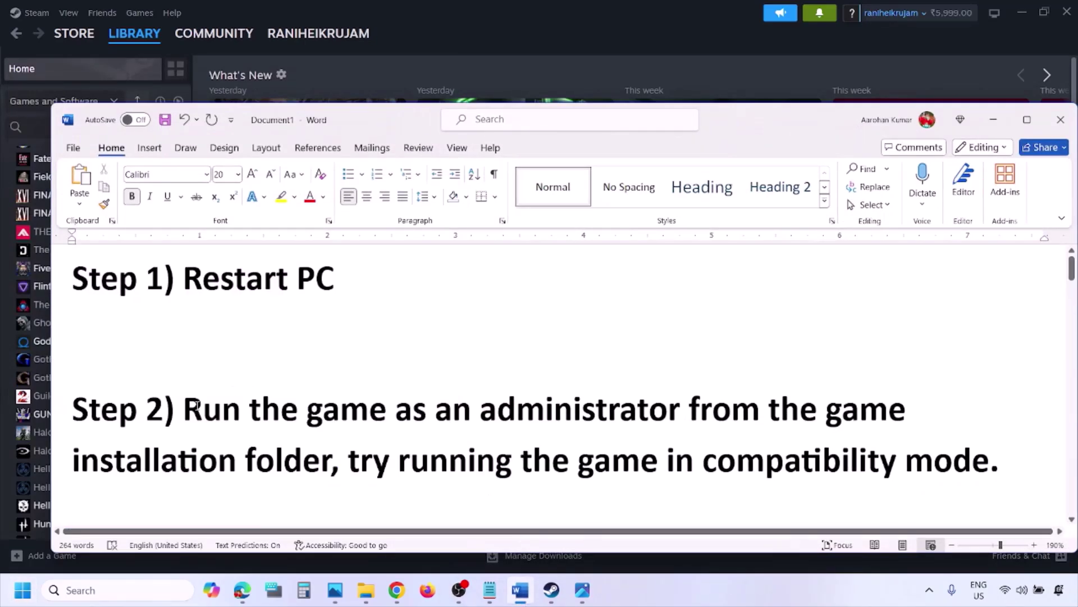
left_click_drag(187, 407, 305, 443)
left_click(305, 444)
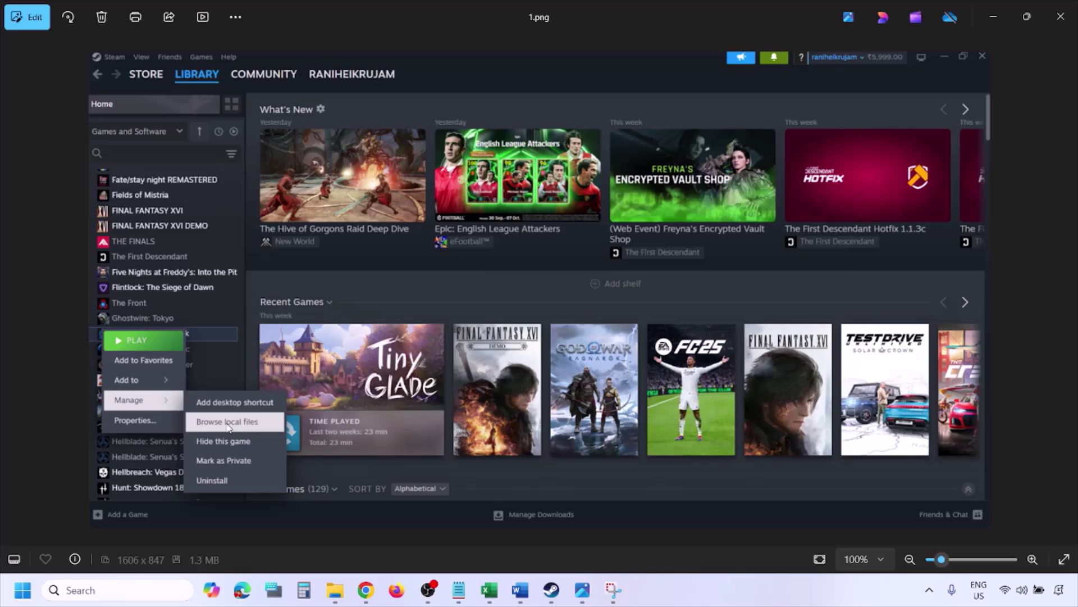
Examine 1.png for the game's Browse local files command and 2.png for the Properties command of the game file.
scroll(254, 424, "up", 2)
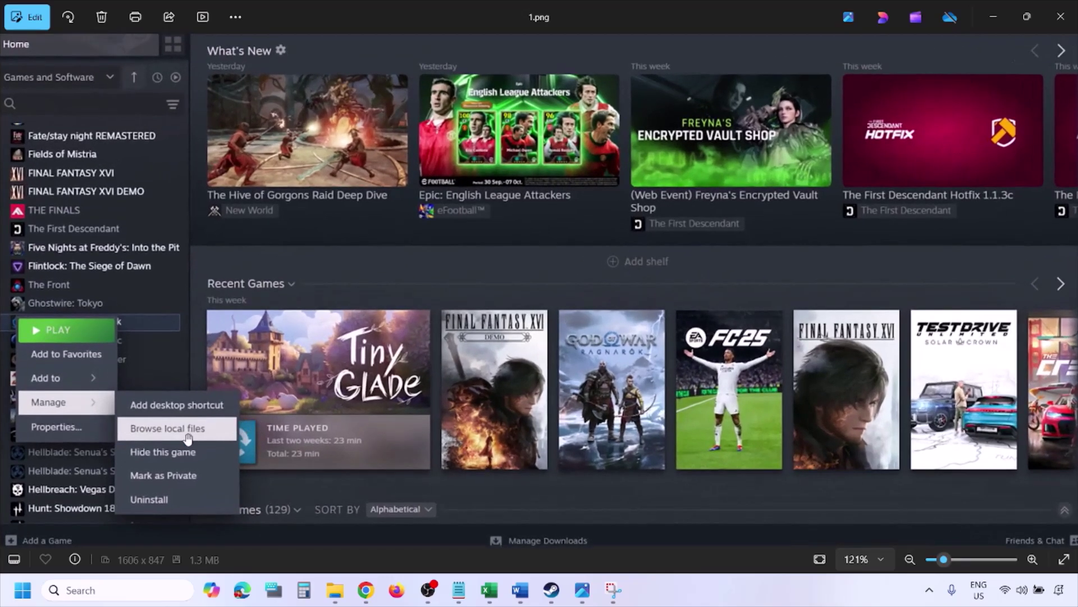
scroll(215, 435, "down", 2)
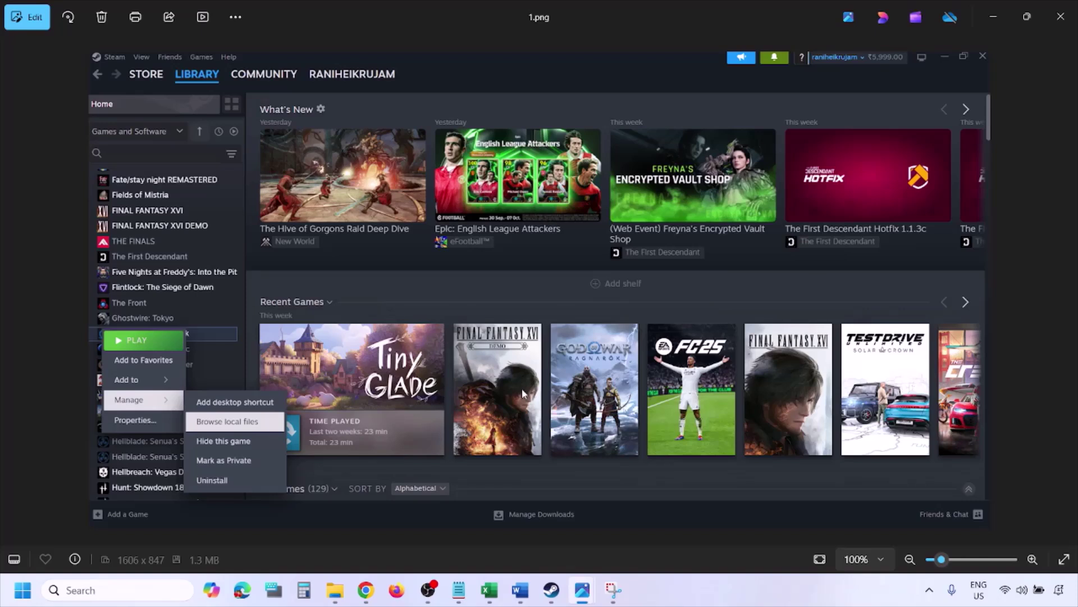
key("Right")
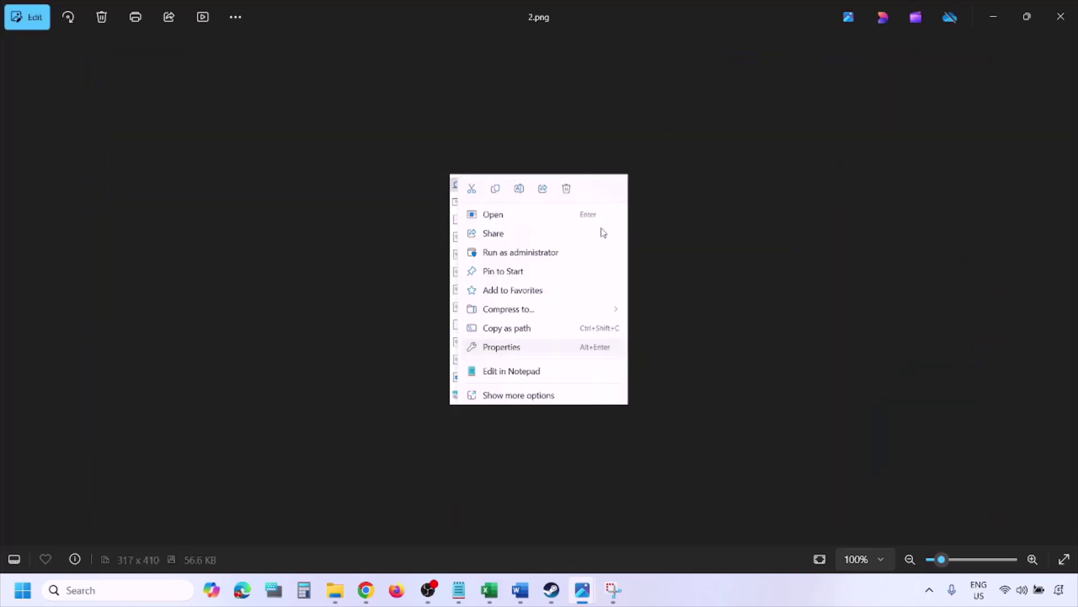
scroll(528, 340, "up", 3)
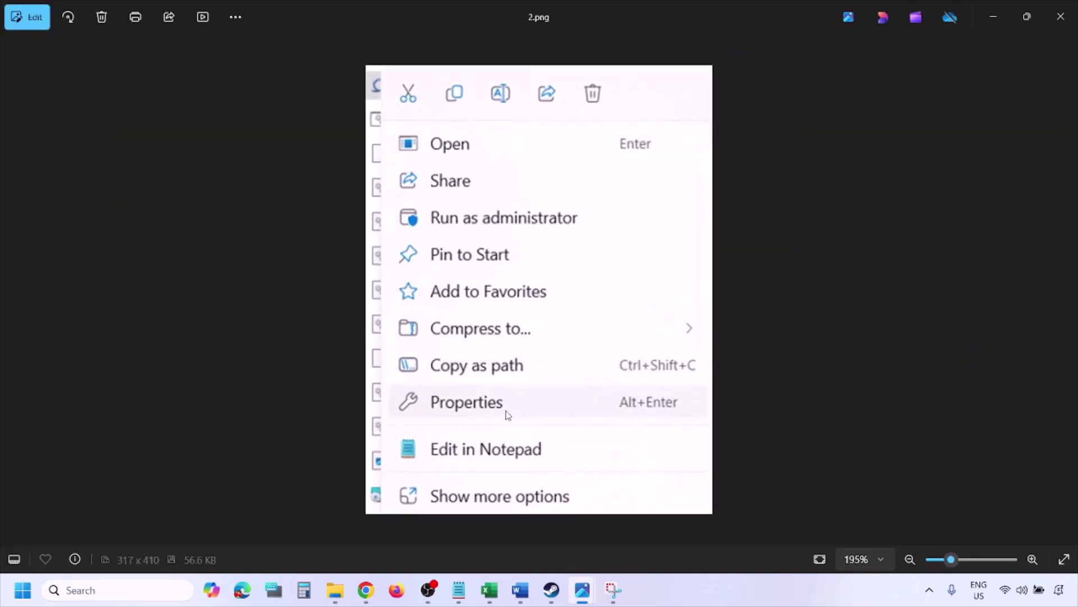
scroll(494, 414, "down", 3)
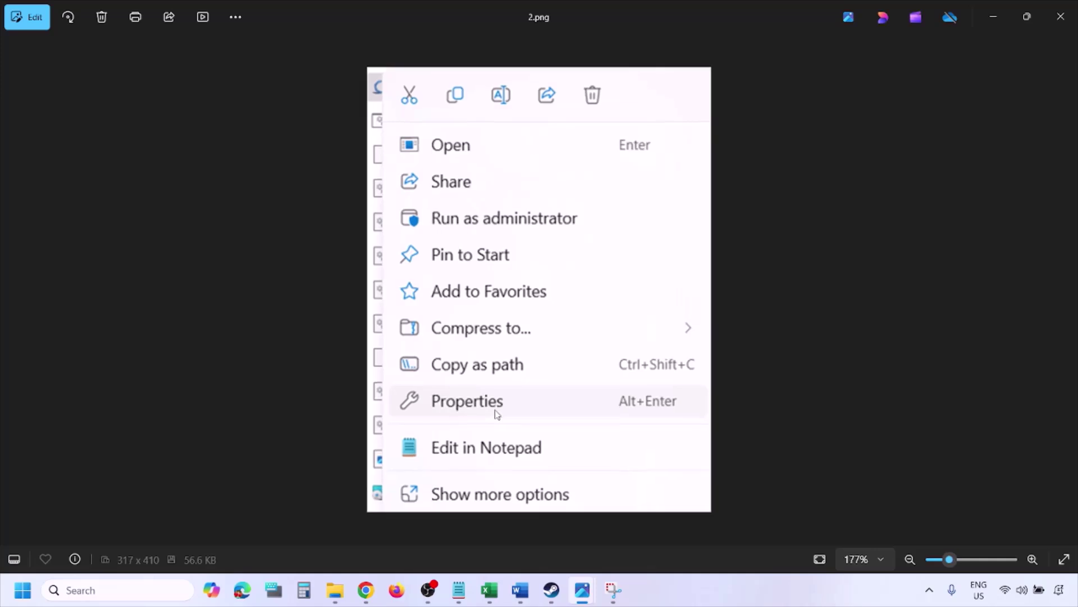
View 3.png and inspect the Compatibility settings for running the program as an administrator.
key("Right")
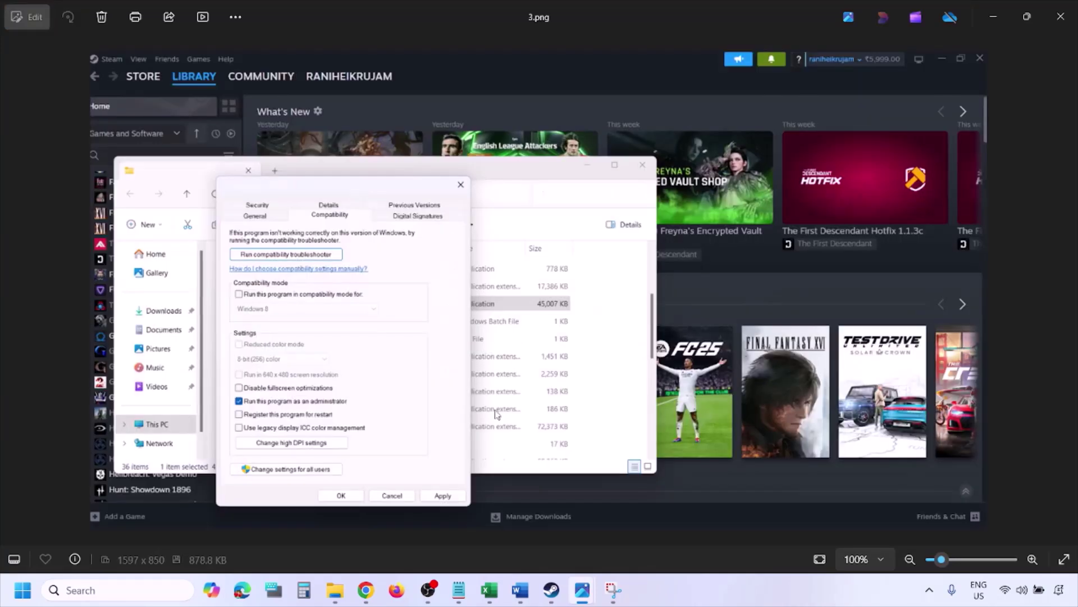
scroll(321, 318, "up", 1)
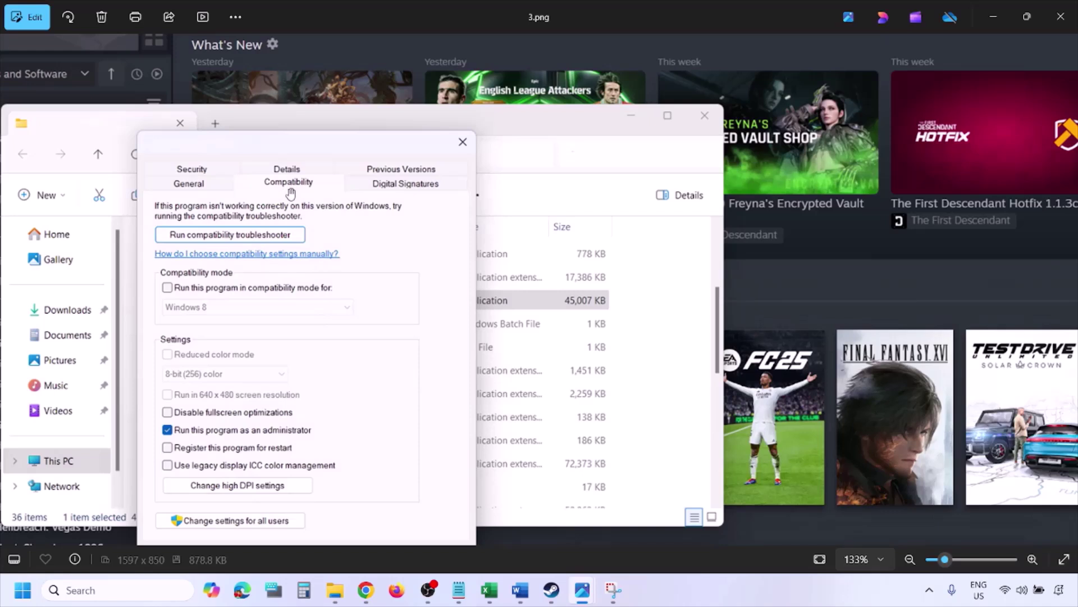
left_click_drag(240, 416, 239, 368)
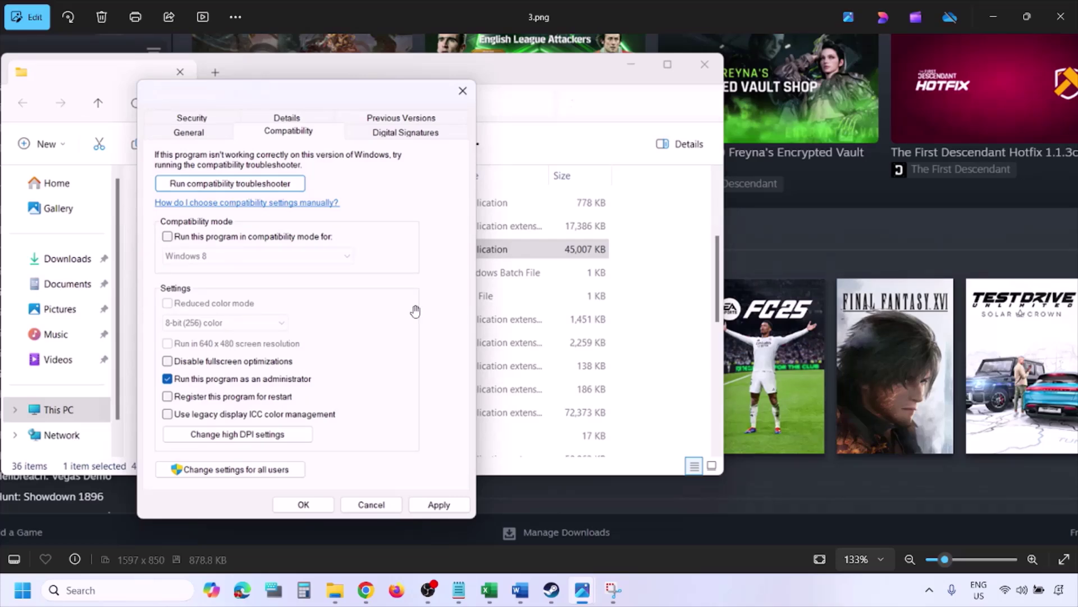
scroll(415, 311, "down", 3)
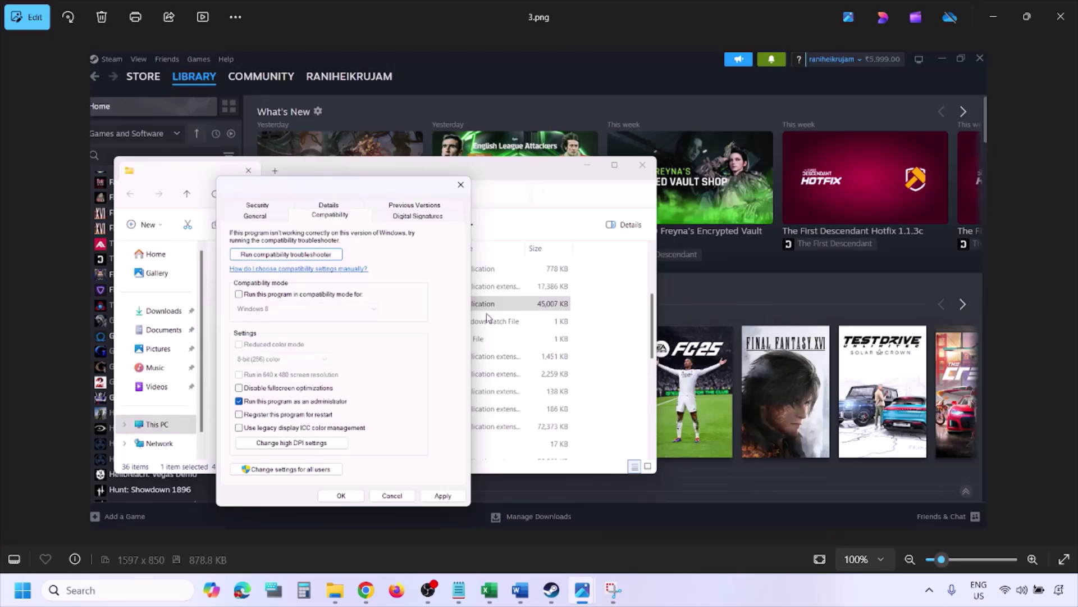
View 4.png and inspect the compatibility mode setting for Windows 8 and the dialog's confirmation options.
key("Right")
scroll(486, 318, "up", 2)
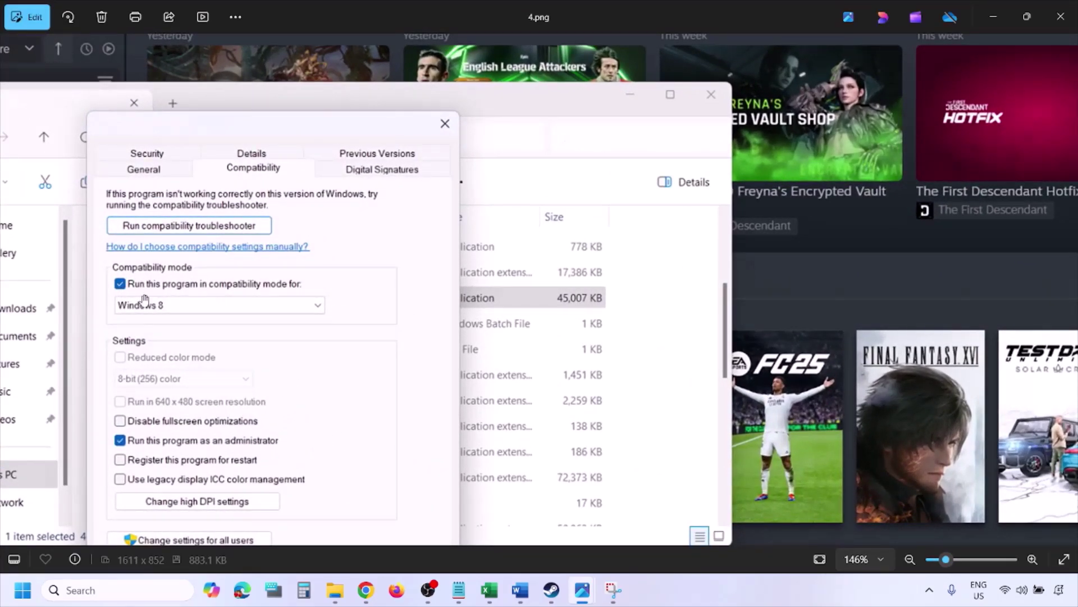
left_click_drag(145, 298, 150, 259)
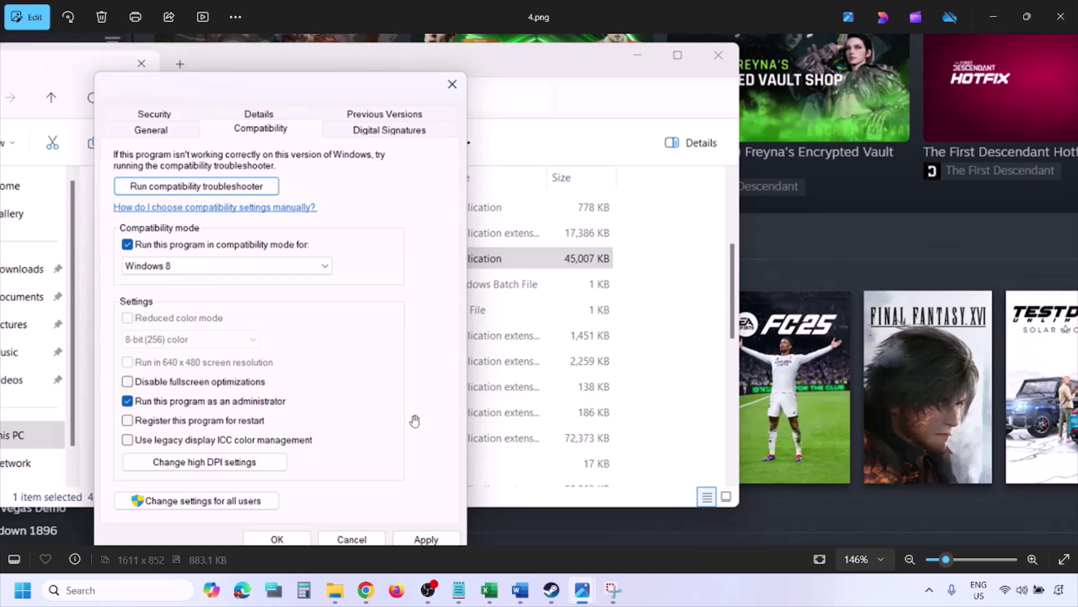
left_click_drag(414, 419, 421, 387)
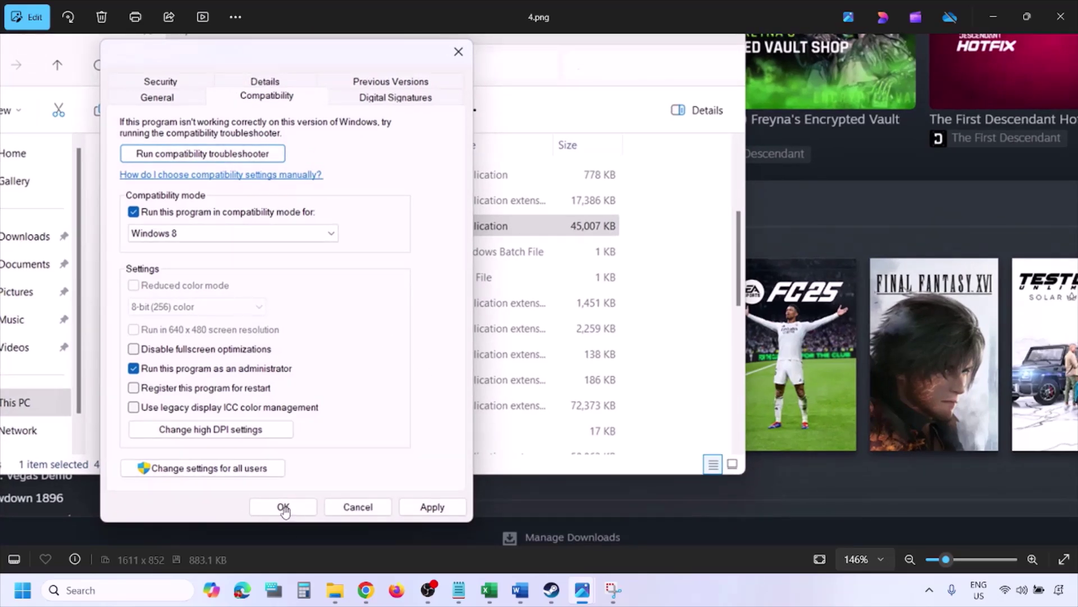
scroll(577, 396, "down", 4)
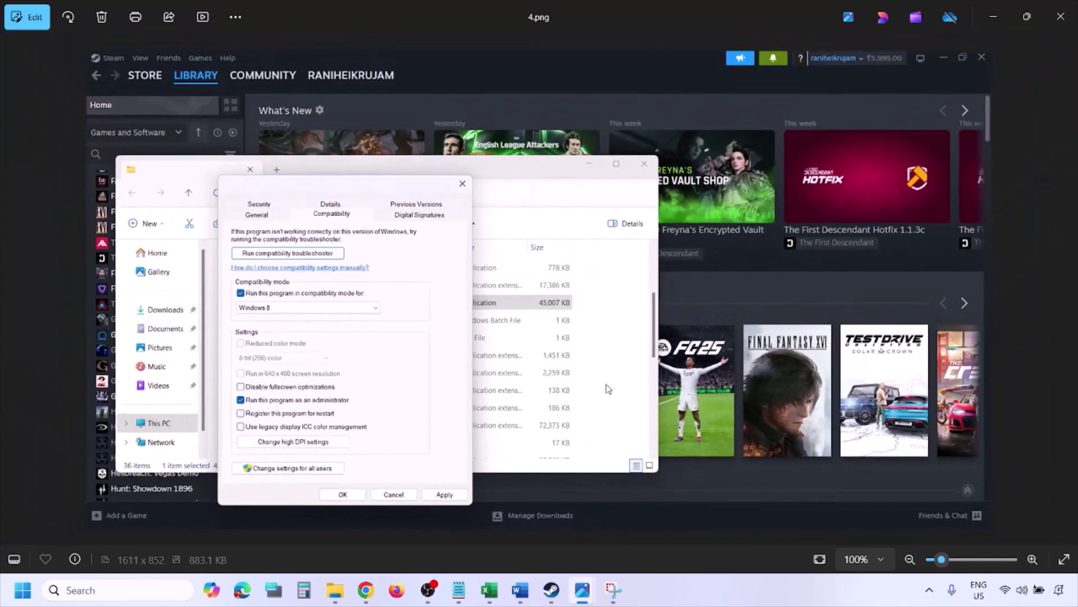
View 5.png and inspect the list of compatibility mode versions around Windows 7.
key("Right")
scroll(349, 336, "up", 4)
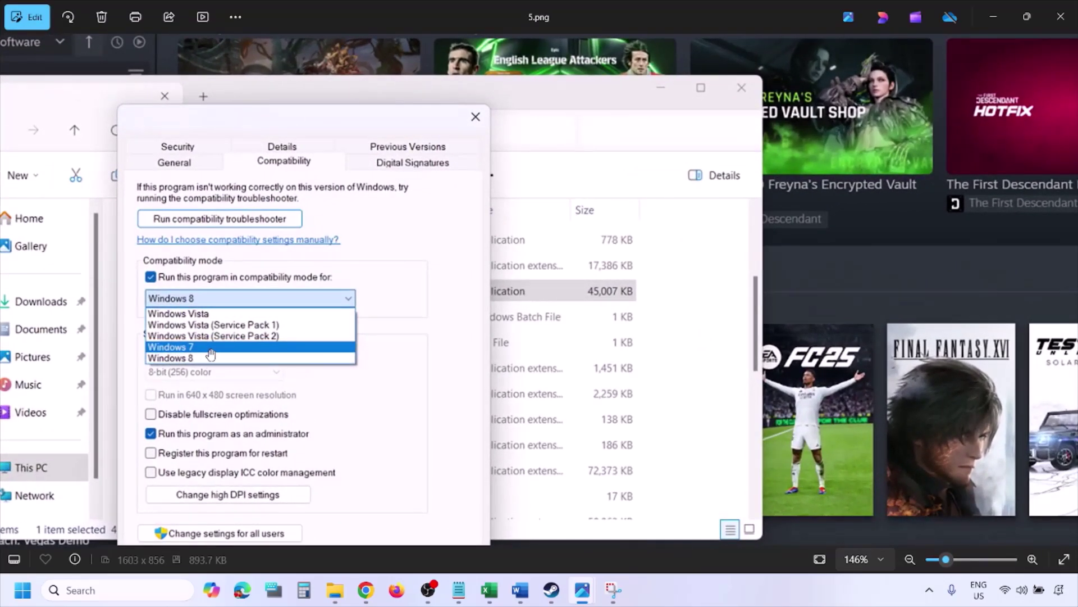
scroll(359, 332, "down", 4)
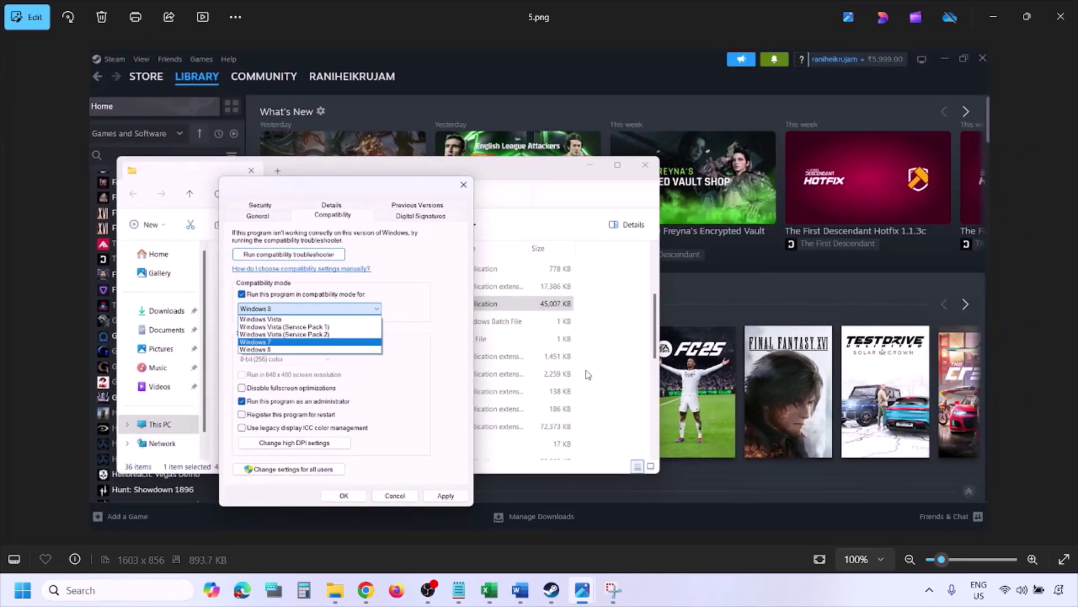
View 6.png and inspect the Windows 7 compatibility mode, Disable fullscreen optimizations and administrator settings up close.
key("Right")
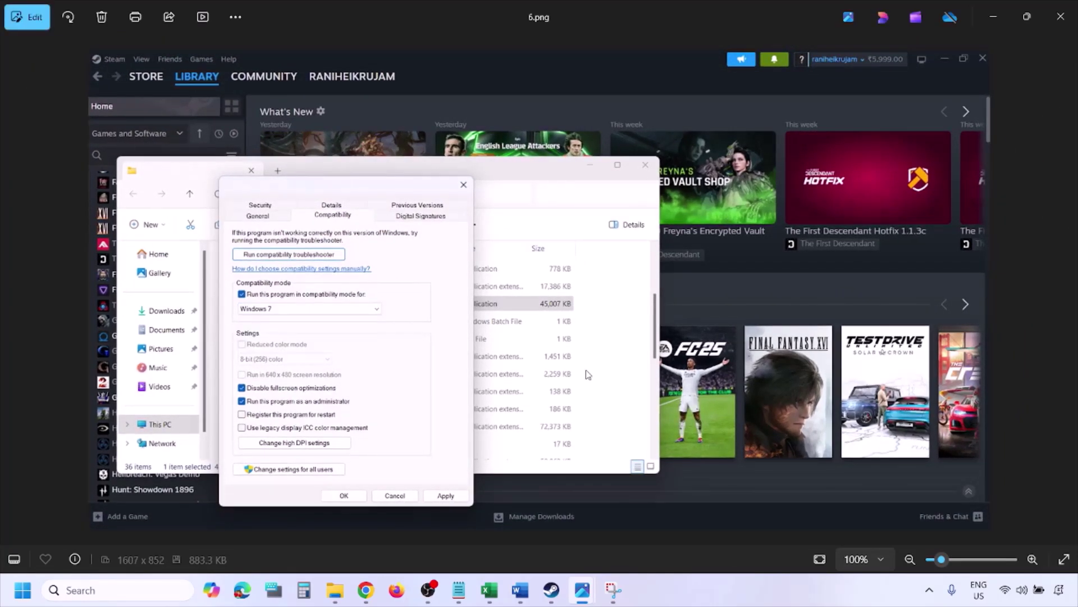
scroll(353, 332, "up", 4)
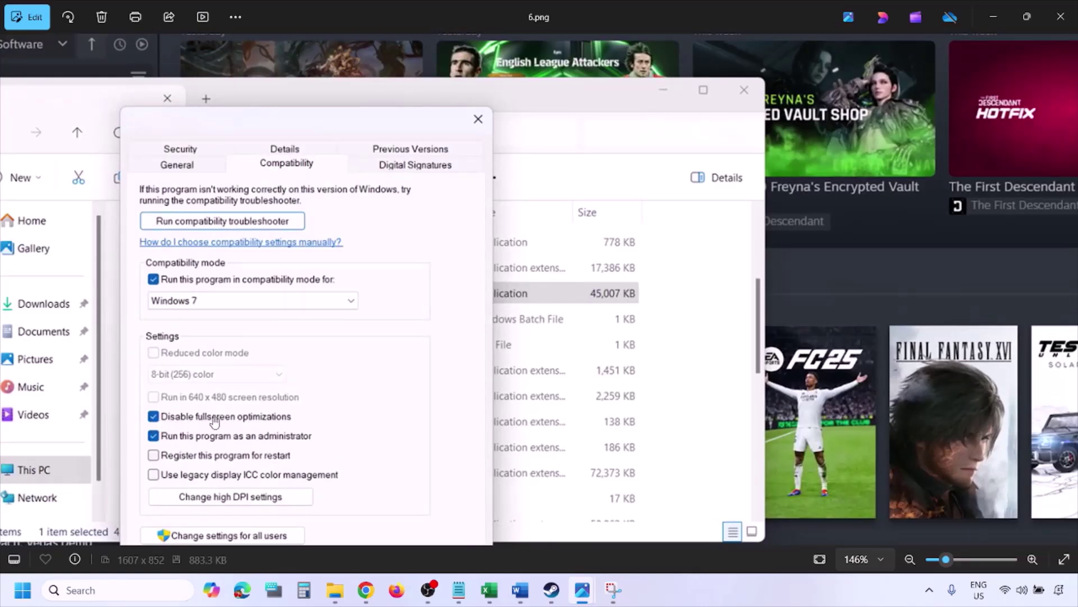
left_click_drag(305, 404, 355, 288)
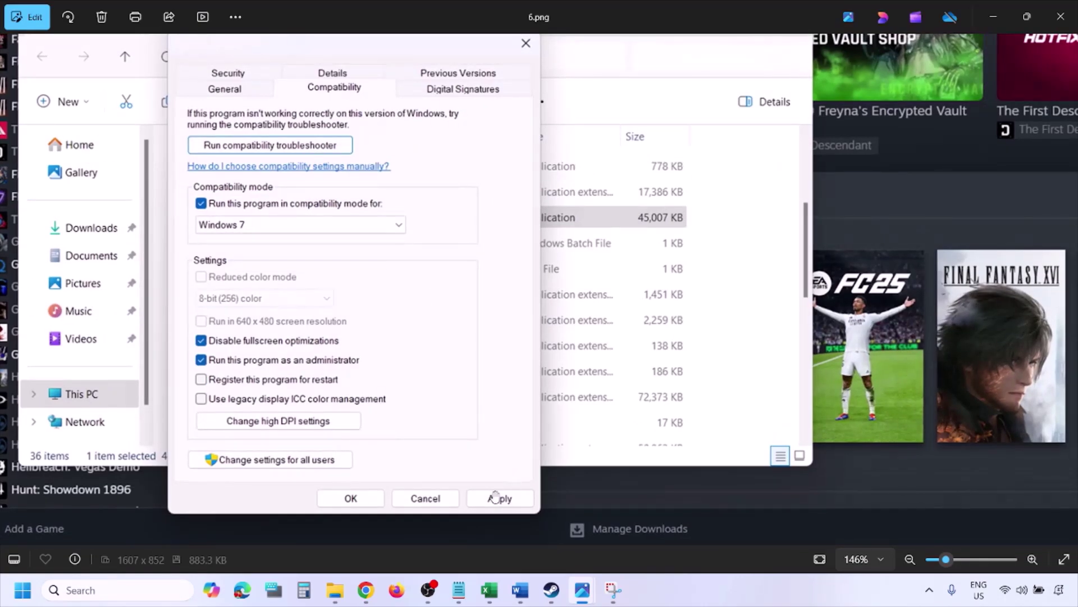
scroll(359, 504, "down", 4)
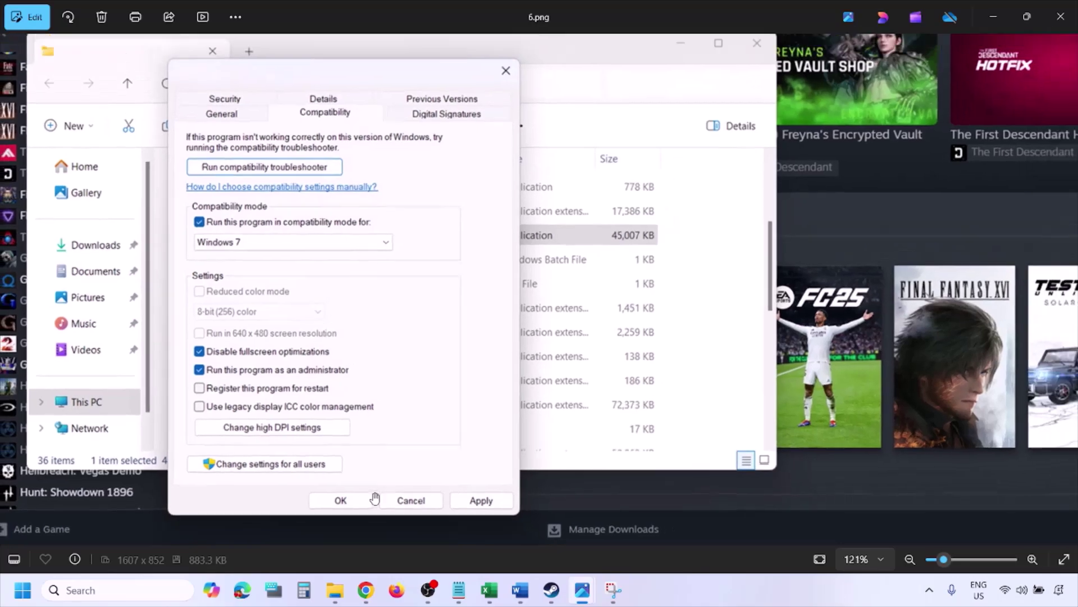
scroll(297, 384, "up", 5)
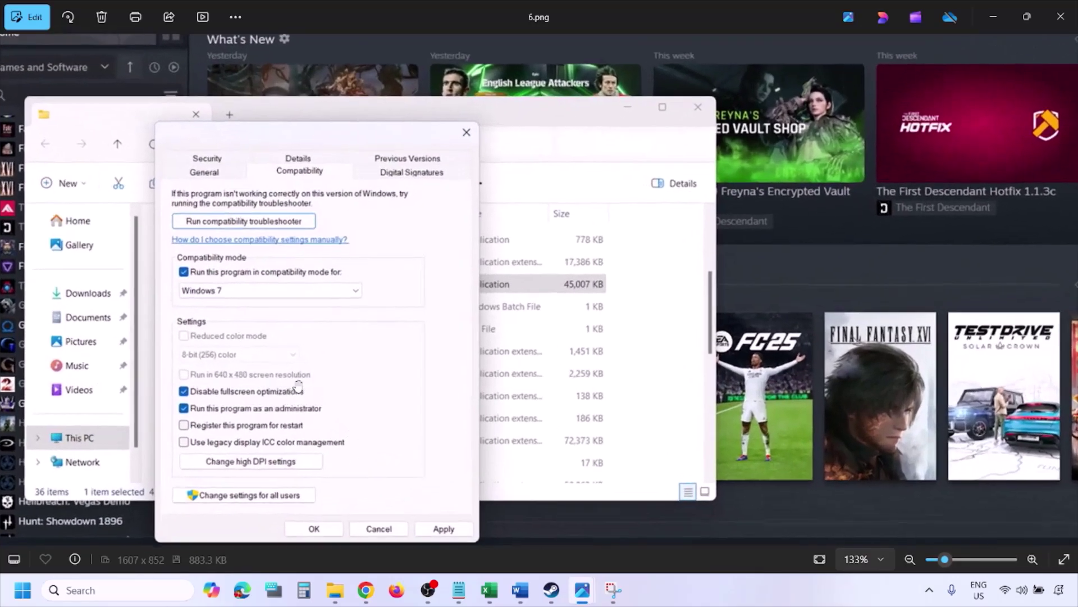
left_click_drag(235, 366, 268, 360)
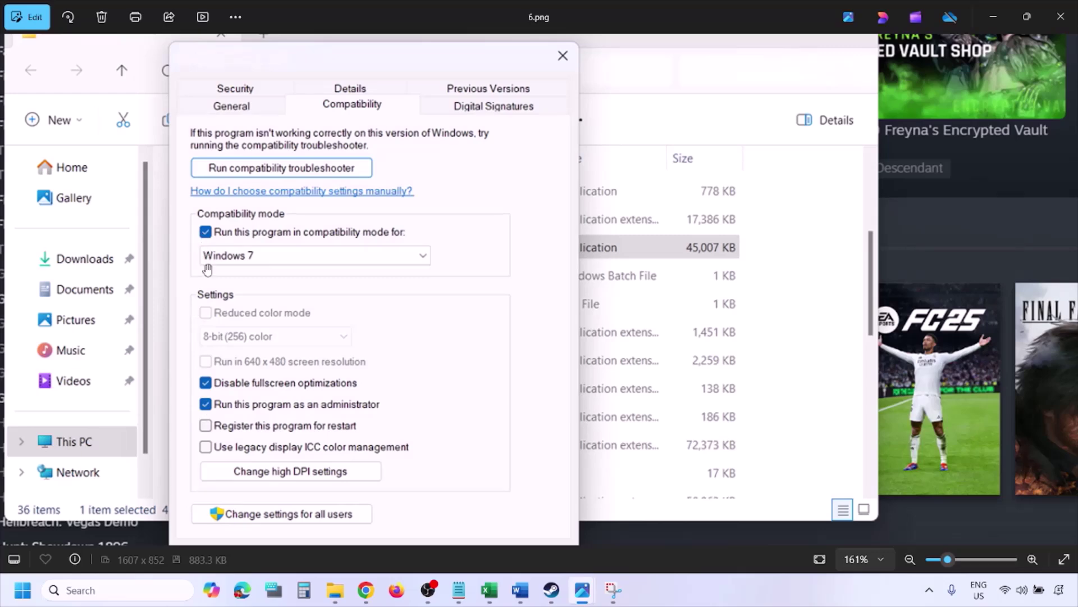
scroll(304, 331, "down", 5)
scroll(305, 330, "down", 2)
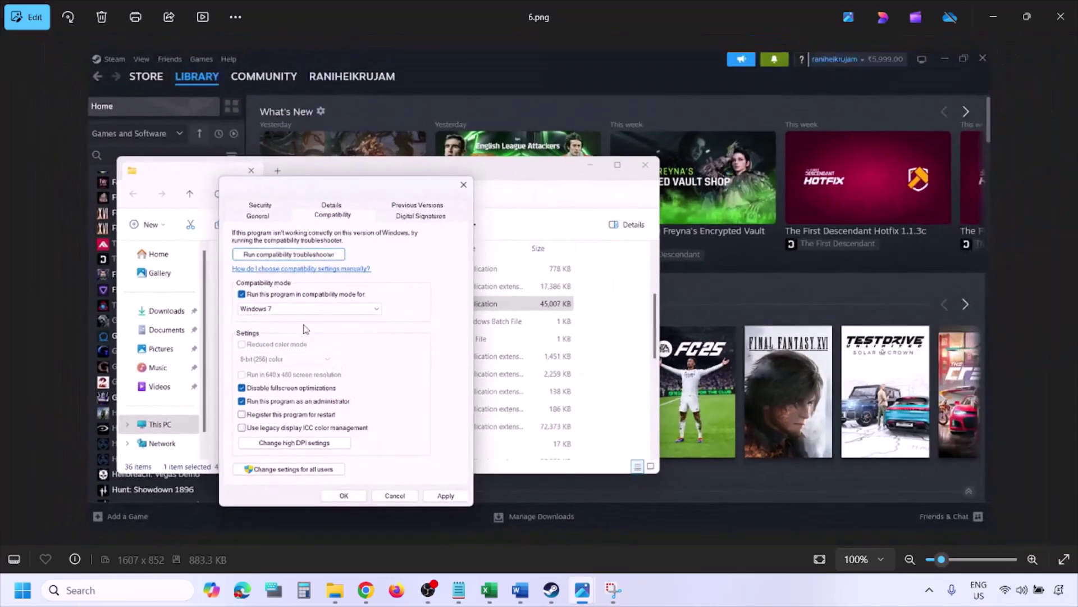
View 7.png and inspect the Compatibility settings with all the options cleared, down to the confirmation options.
key("Right")
scroll(305, 330, "up", 6)
scroll(305, 329, "up", 1)
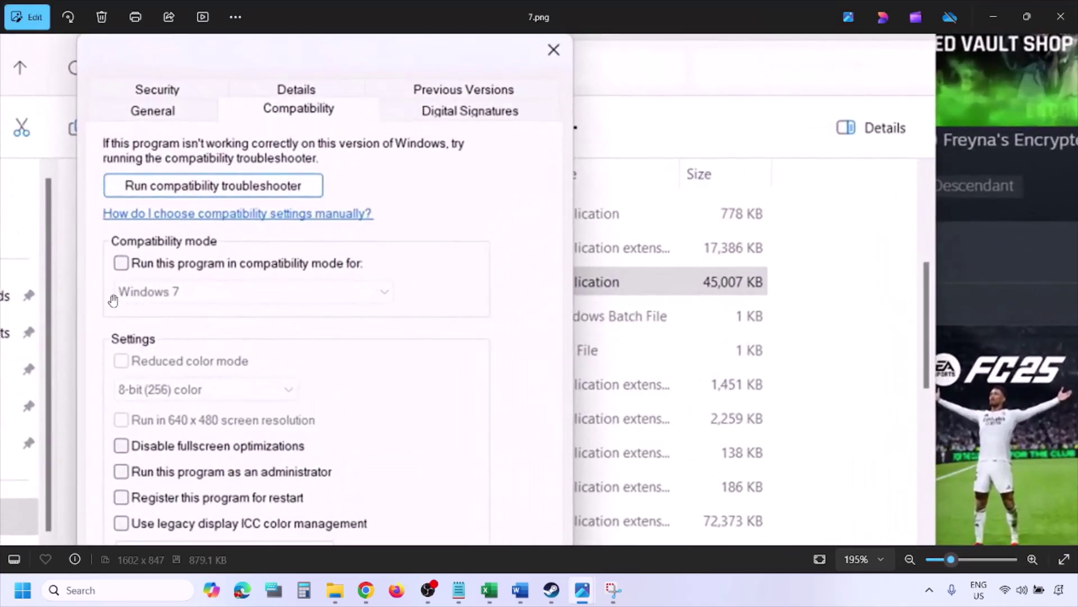
scroll(162, 385, "down", 4)
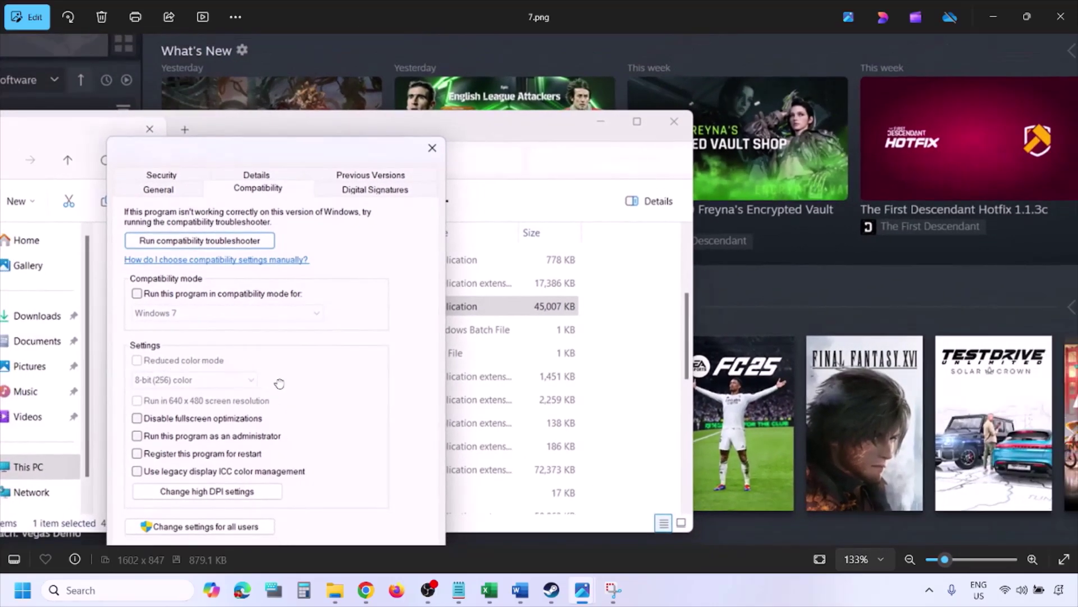
left_click_drag(278, 383, 281, 324)
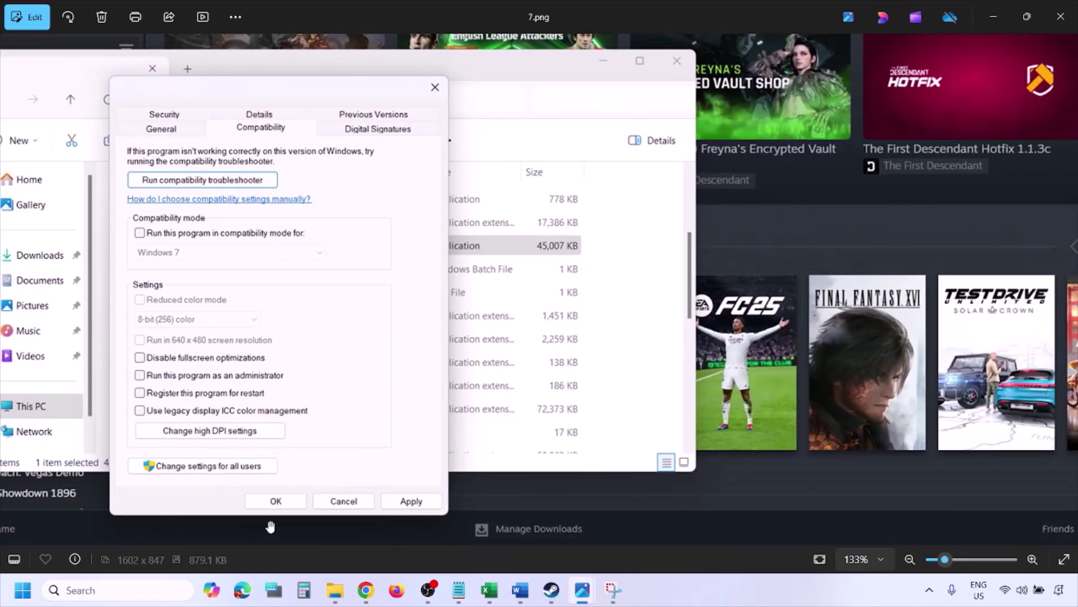
Go to Step 3 on verifying the game files in the Word document and view 0.png with the game's Properties option.
left_click(672, 597)
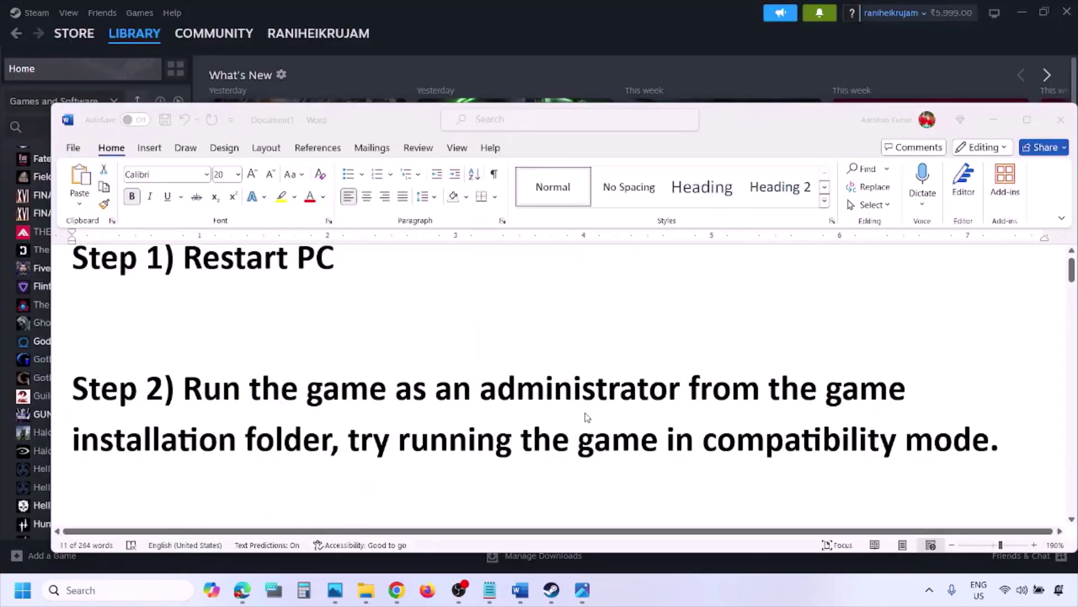
scroll(584, 416, "down", 3)
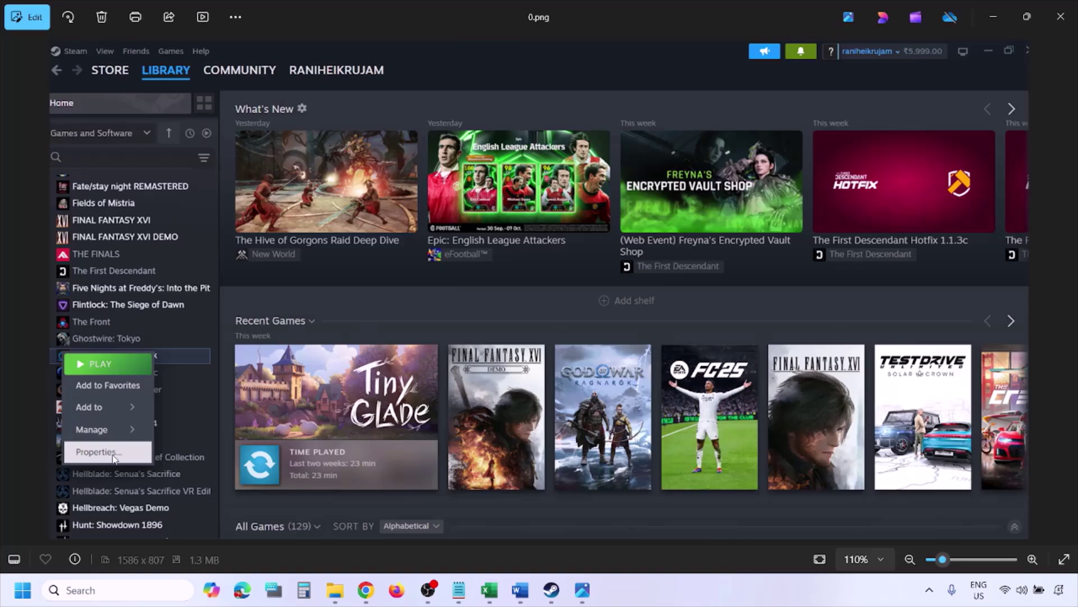
scroll(387, 352, "down", 1)
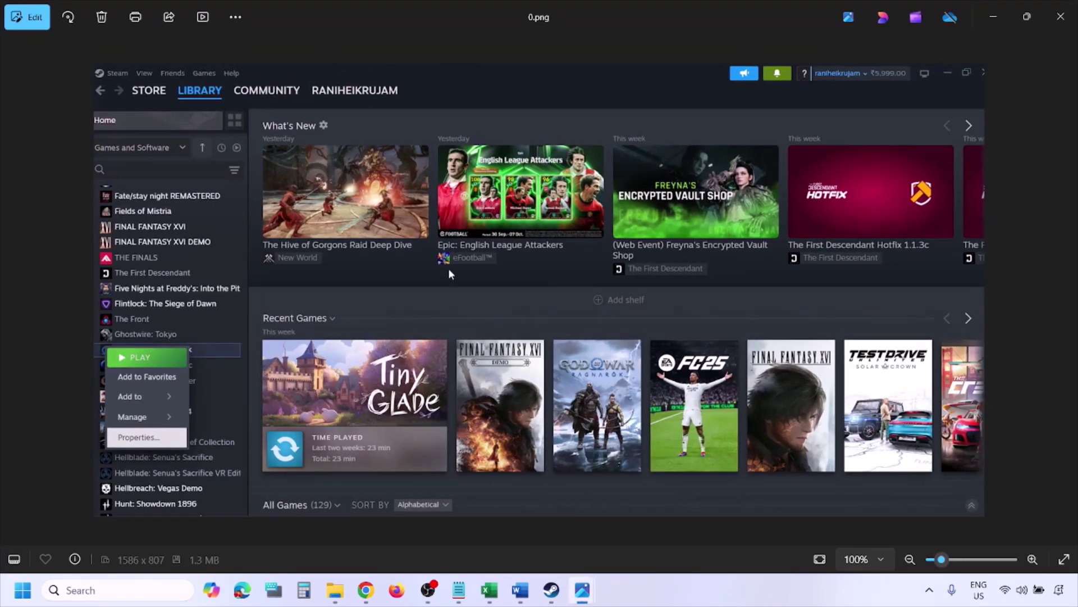
key("Right")
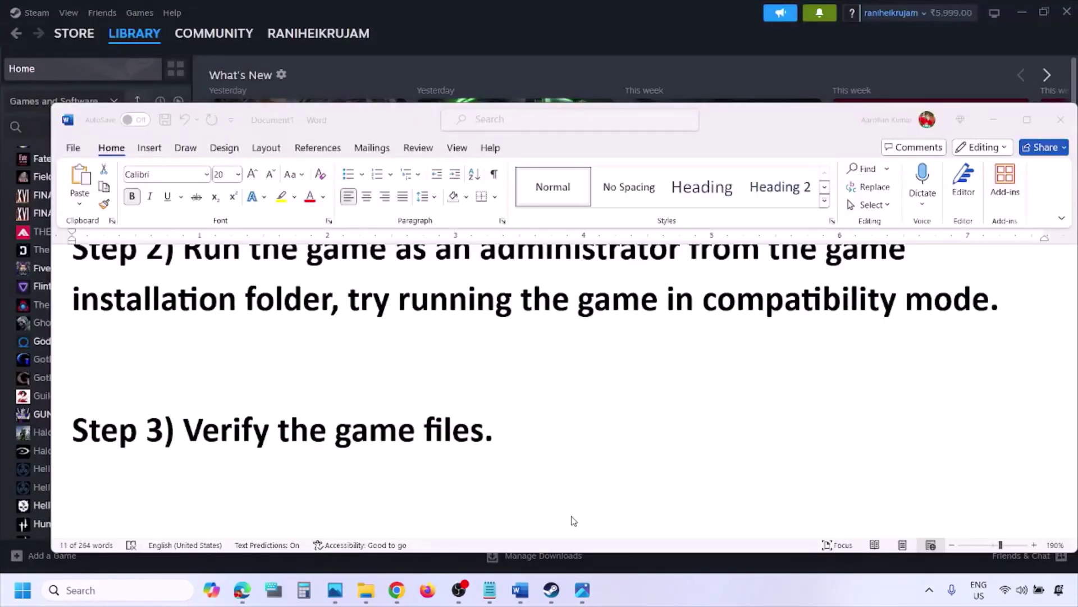
Move to Step 4 in the Word document, highlight the words "Windows Security", and get the document out of the way.
scroll(572, 520, "down", 3)
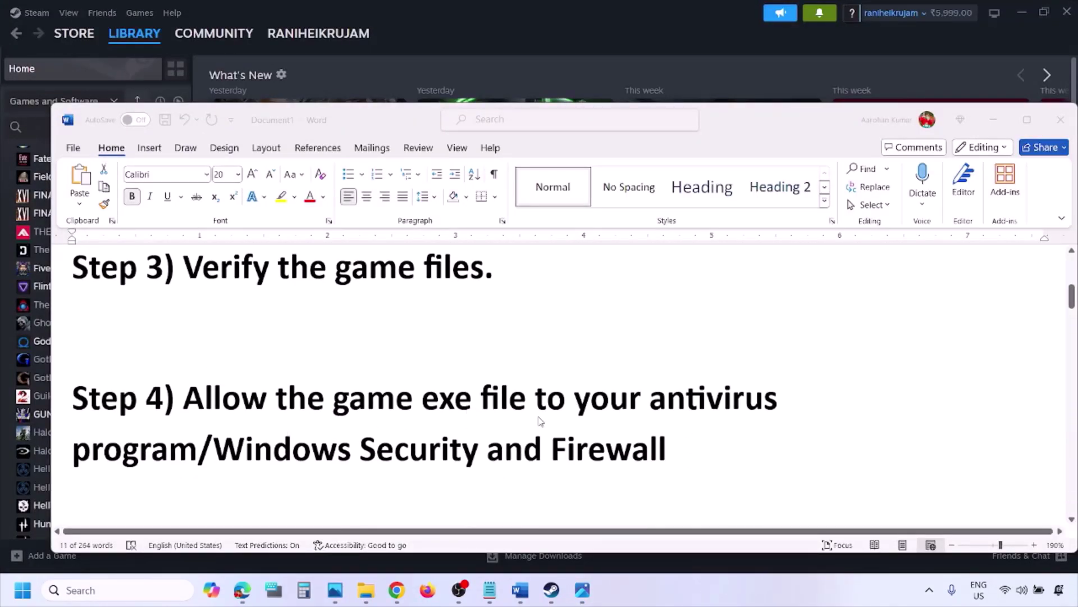
left_click(198, 448)
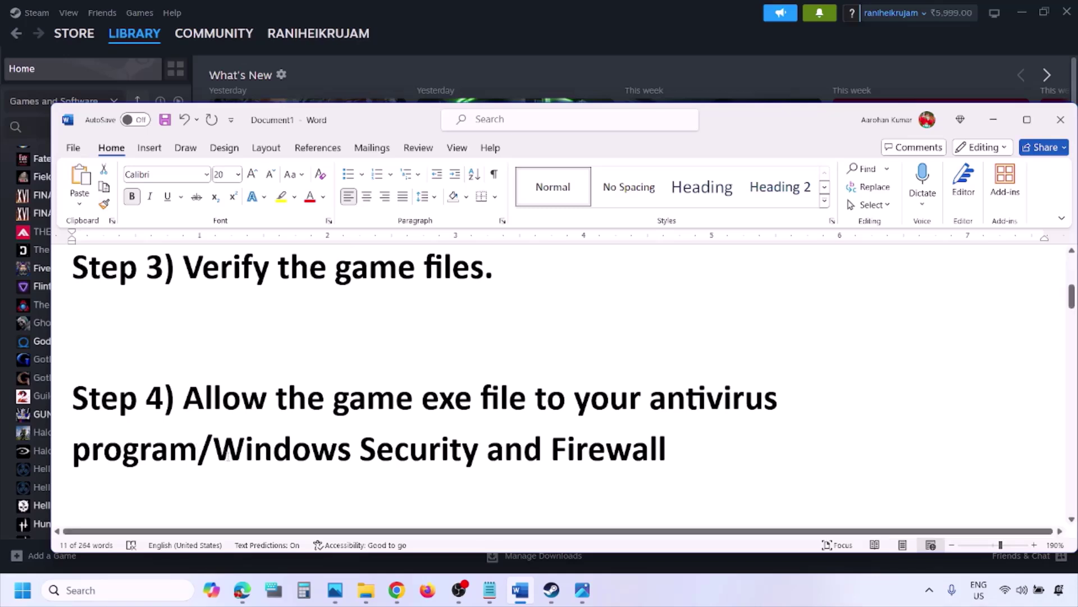
left_click_drag(219, 451, 482, 451)
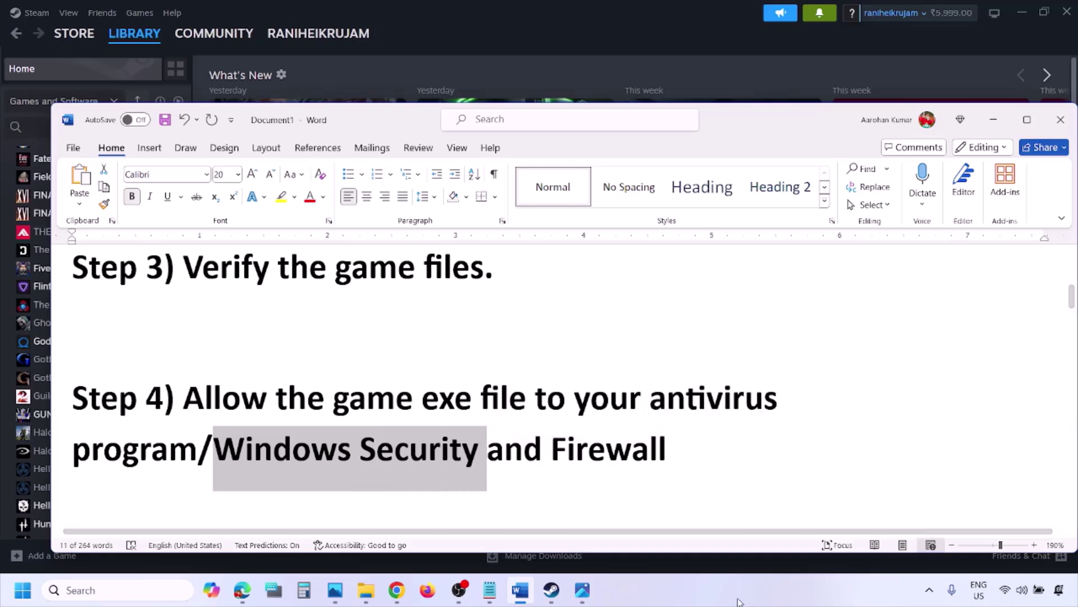
left_click(716, 601)
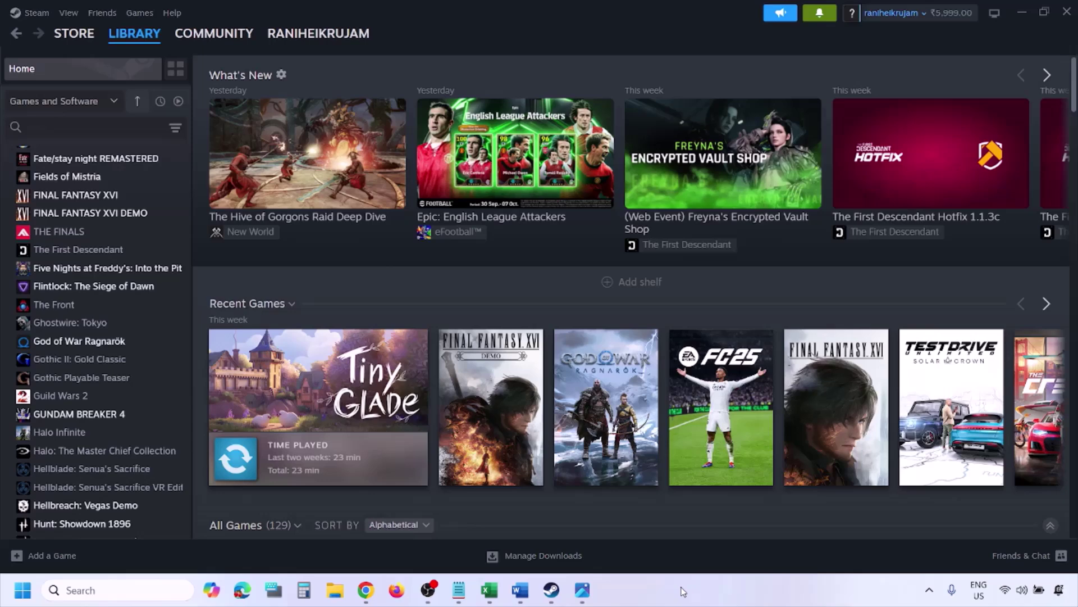
Open Windows Settings, go to Windows Security under Privacy & security, and open Virus & threat protection down to the Ransomware protection section.
key("super+i")
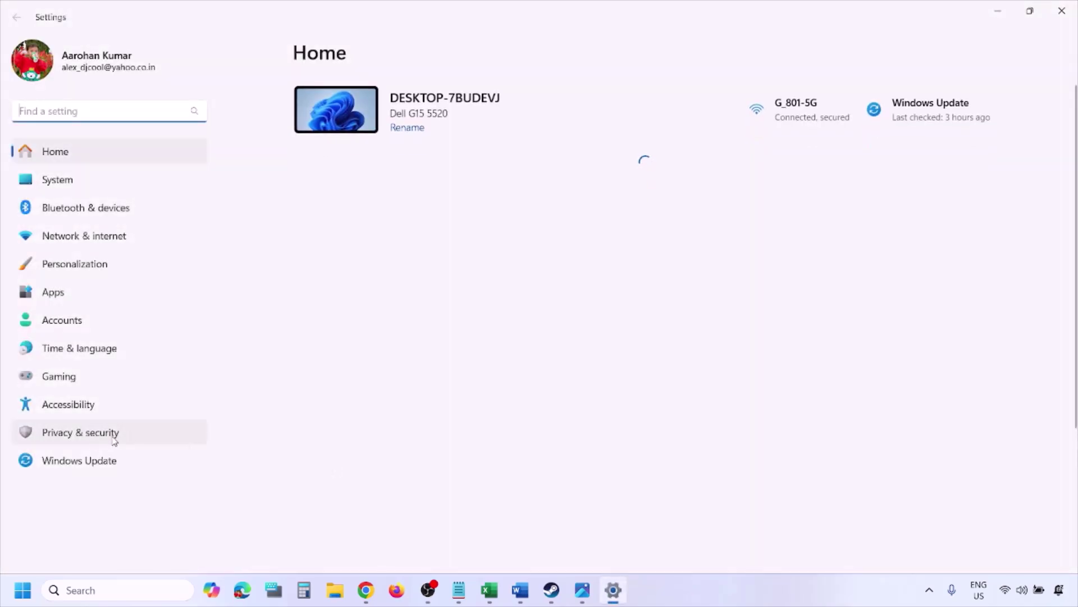
left_click(113, 440)
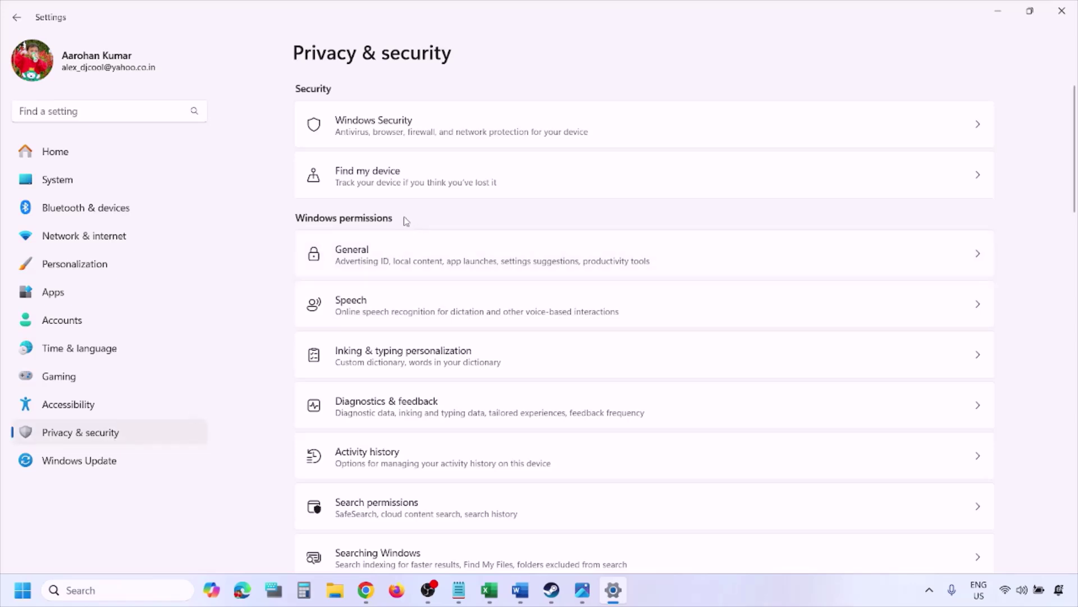
left_click(389, 134)
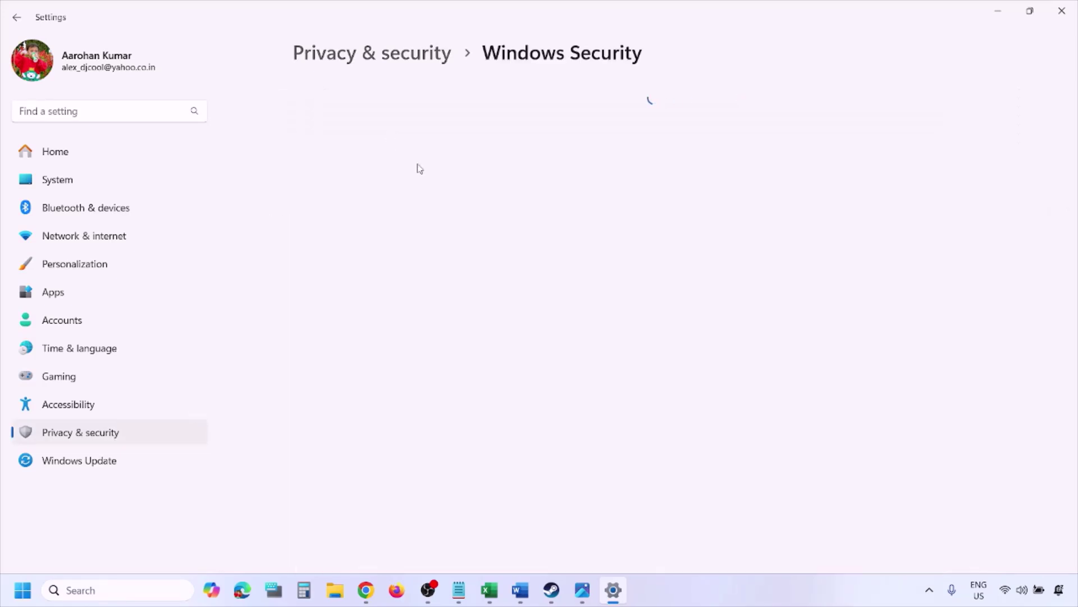
left_click(394, 218)
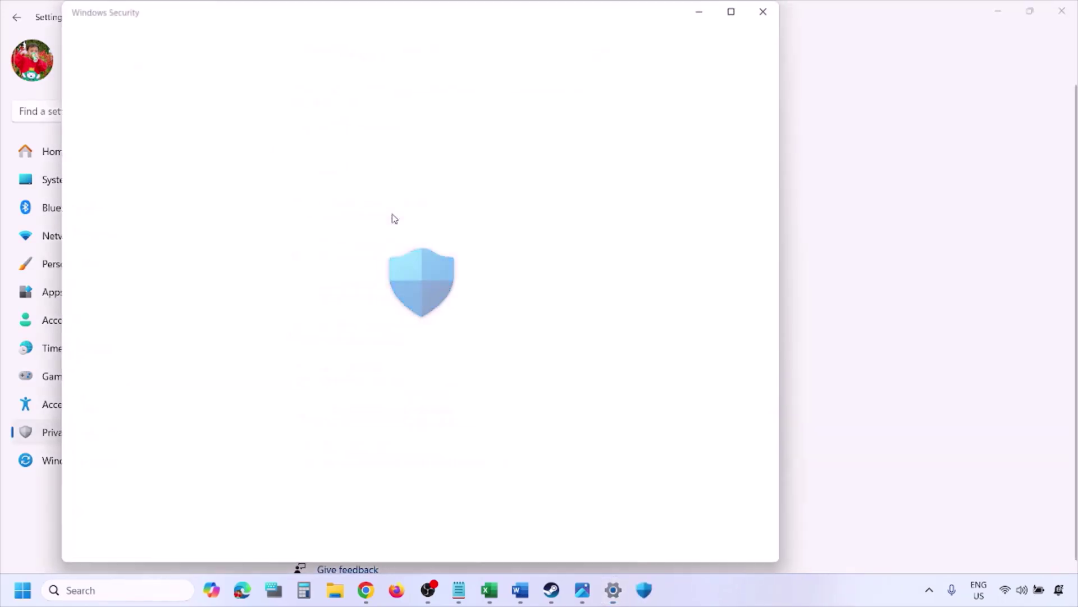
scroll(410, 392, "down", 4)
scroll(413, 391, "up", 1)
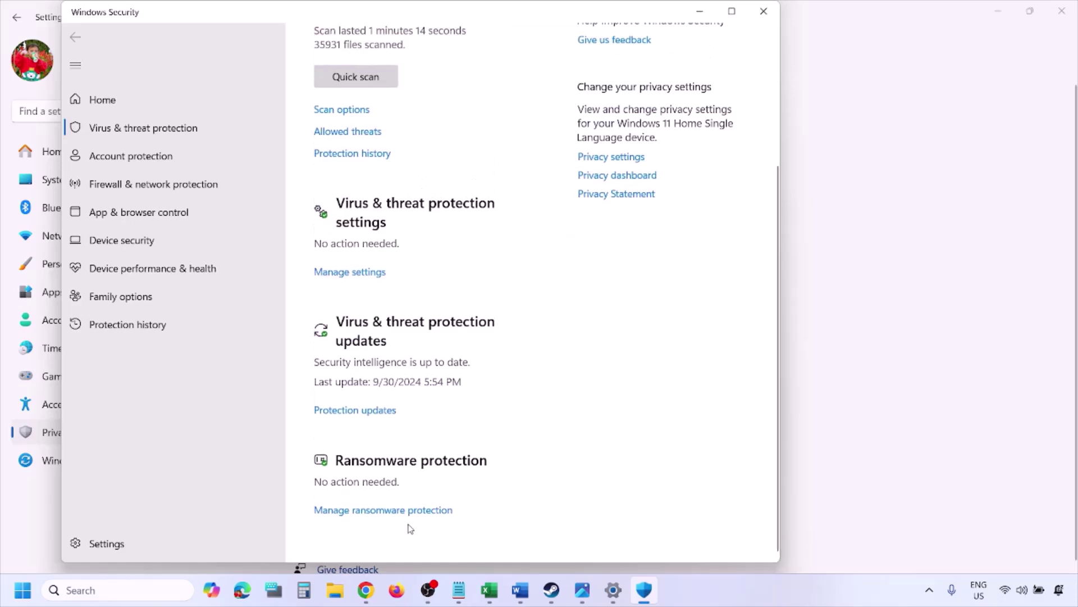
Open the ransomware protection settings and go to the list of apps allowed through Controlled folder access.
left_click(395, 515)
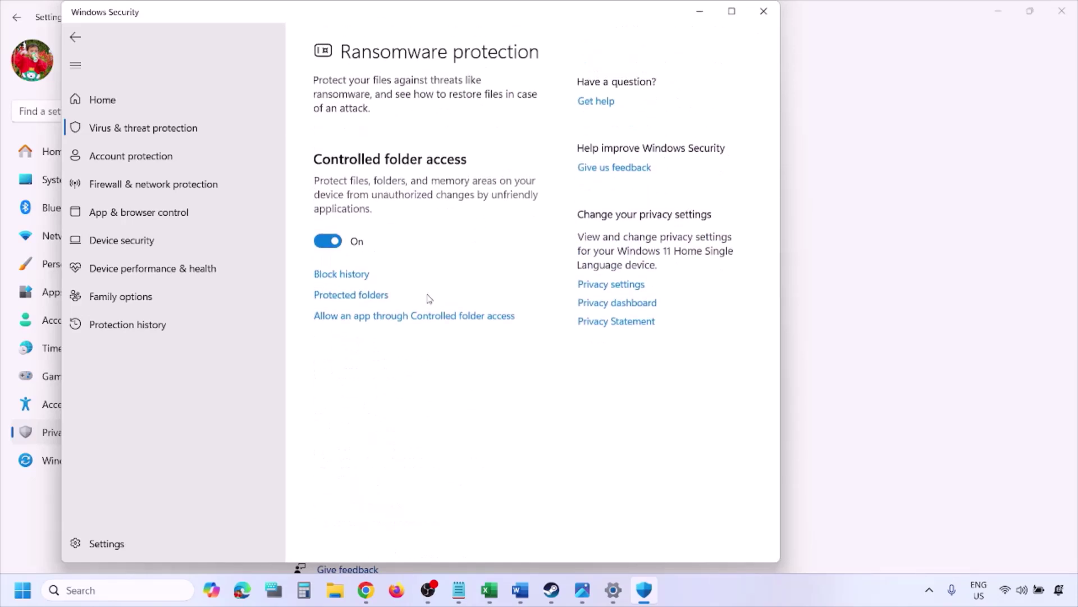
left_click(409, 316)
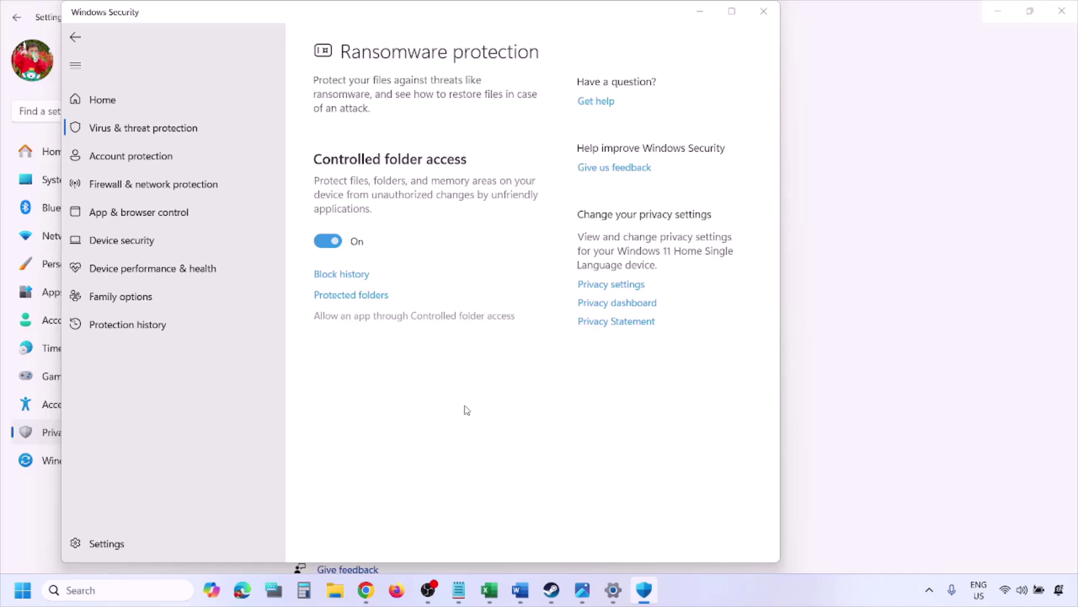
scroll(392, 161, "up", 3)
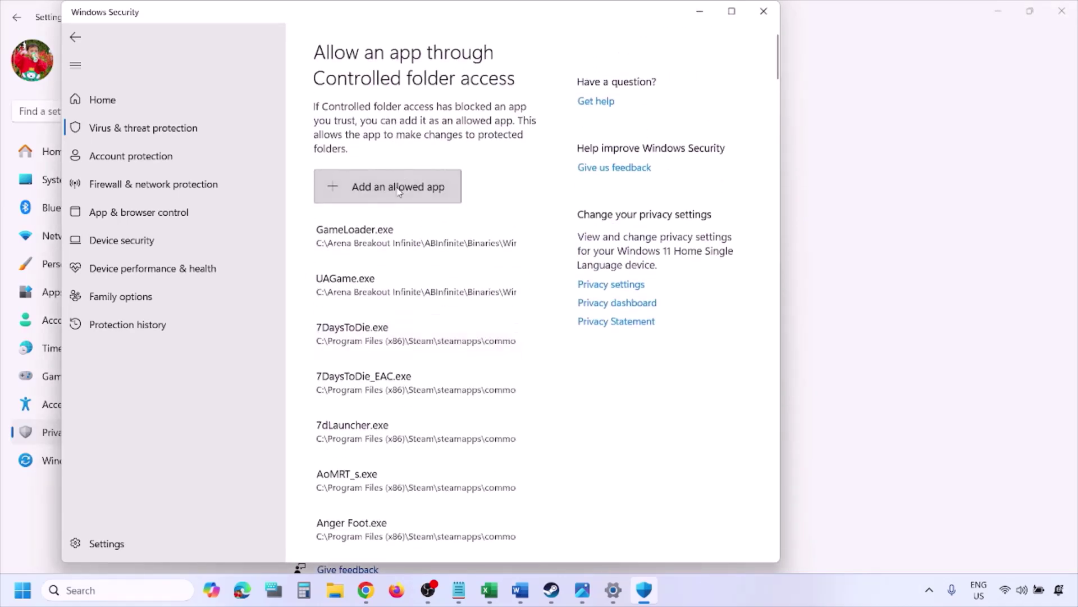
Start adding an allowed app by browsing for its file, and go to C:\Program Files (x86).
left_click(398, 190)
left_click(405, 244)
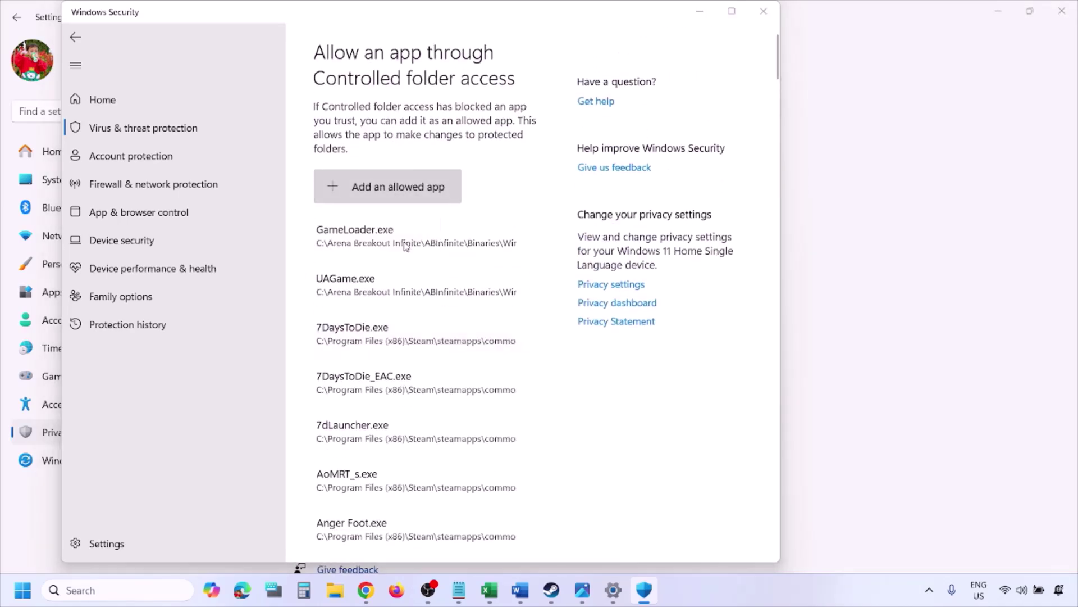
left_click(118, 297)
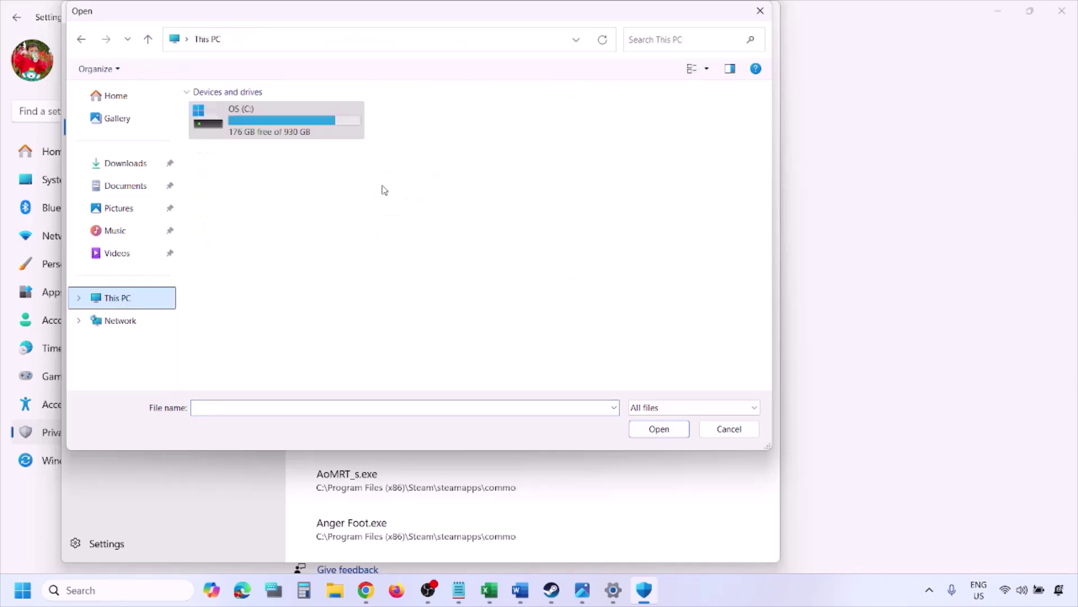
left_click(275, 128)
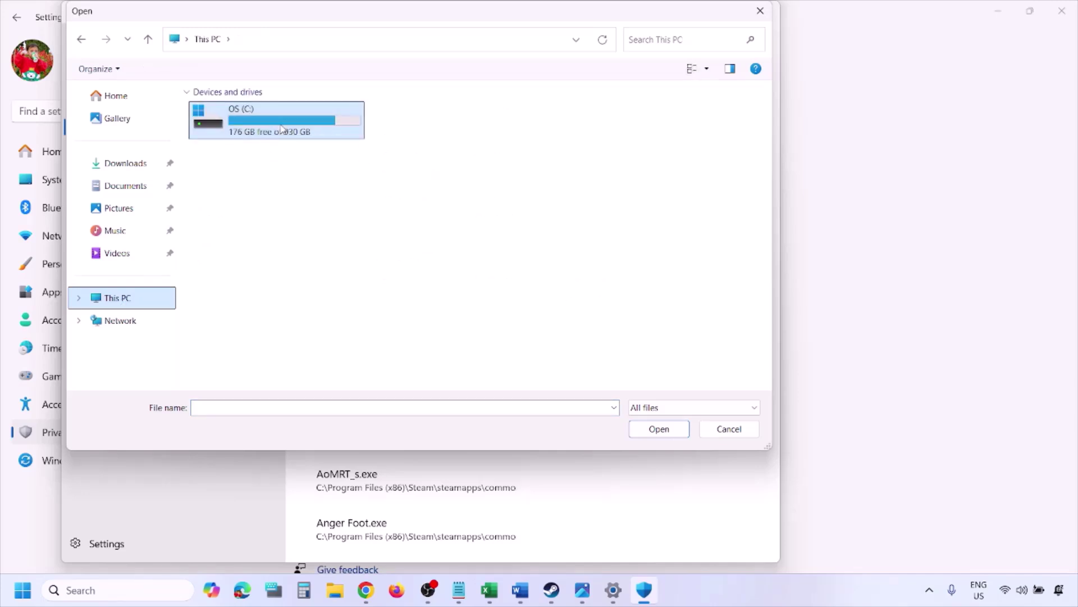
double_click(282, 129)
scroll(282, 129, "down", 3)
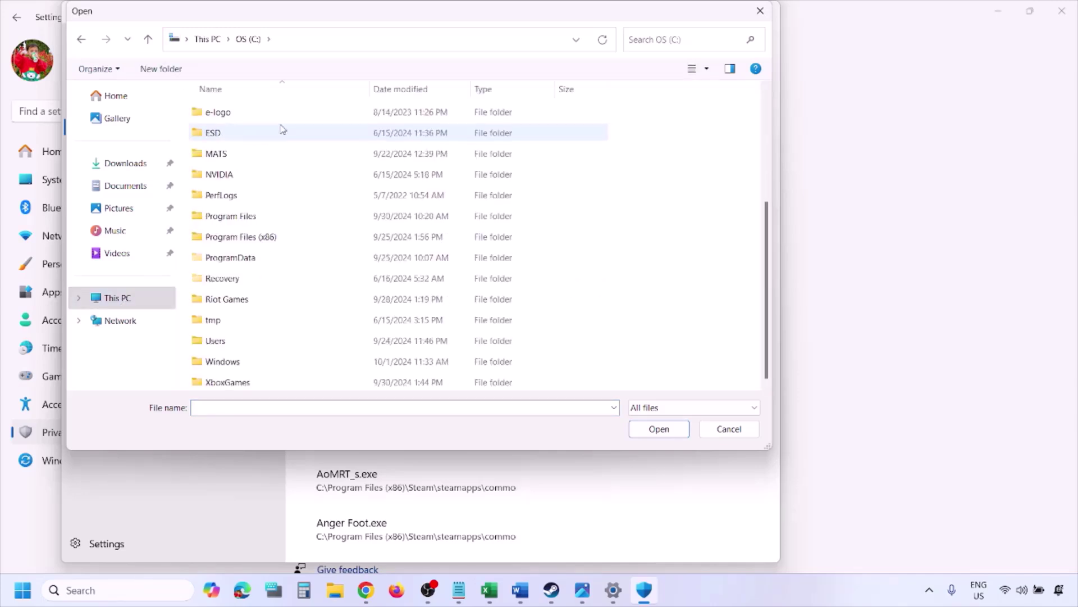
double_click(270, 236)
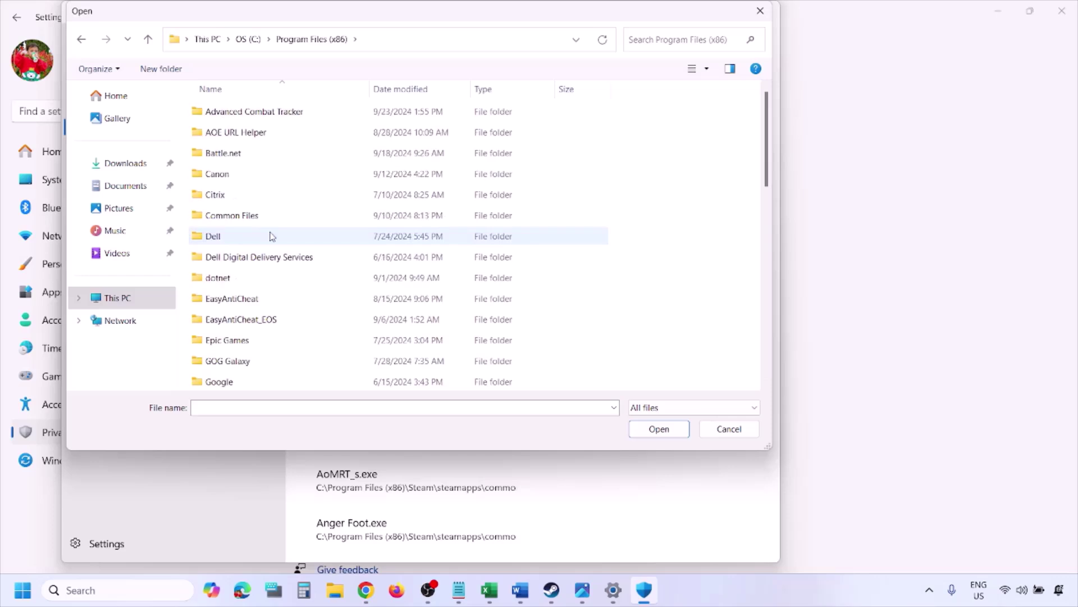
Browse into the Steam folder and its steamapps subfolder, and cancel the file selection without choosing an app.
scroll(271, 236, "down", 4)
scroll(271, 235, "down", 4)
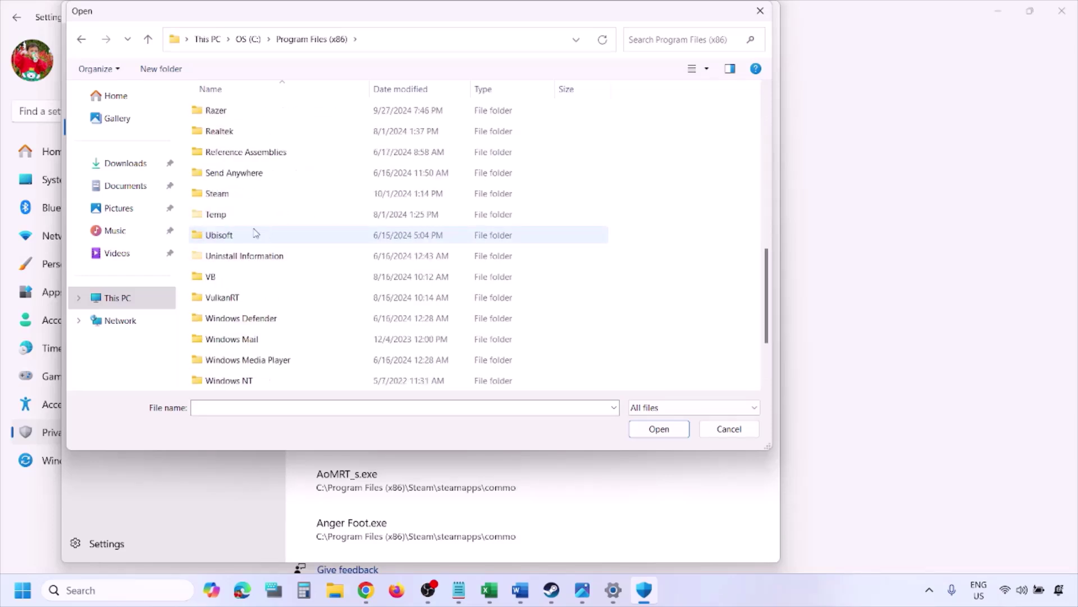
double_click(242, 194)
scroll(250, 249, "down", 4)
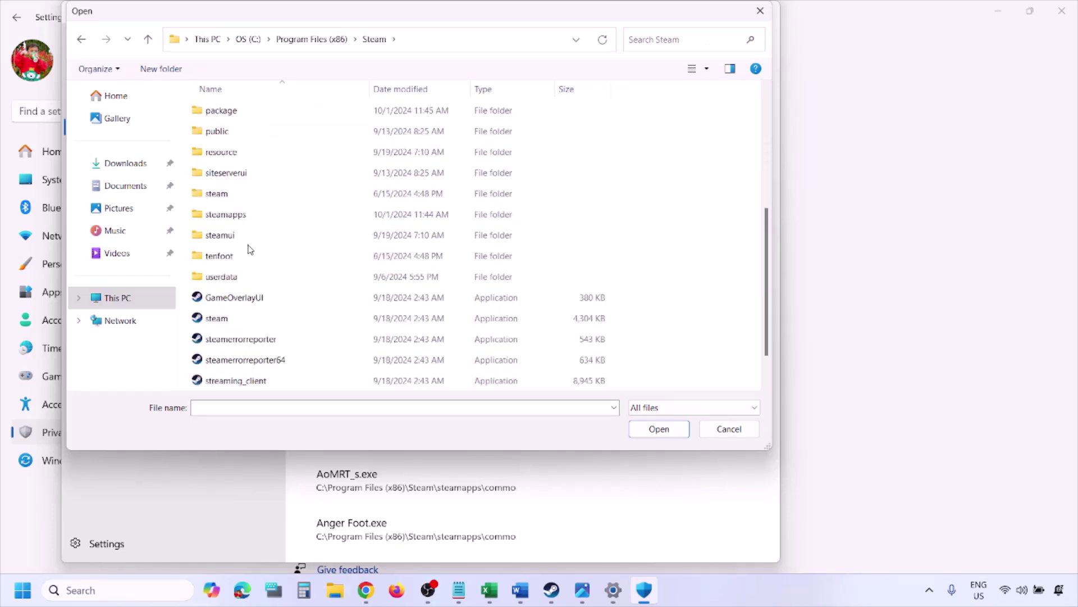
double_click(245, 217)
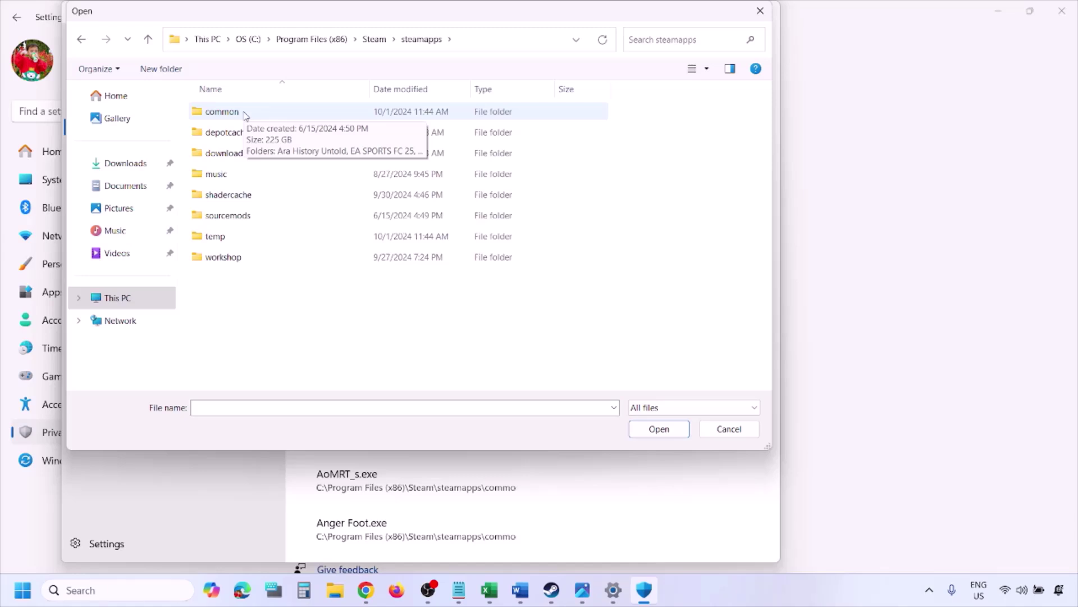
left_click(727, 433)
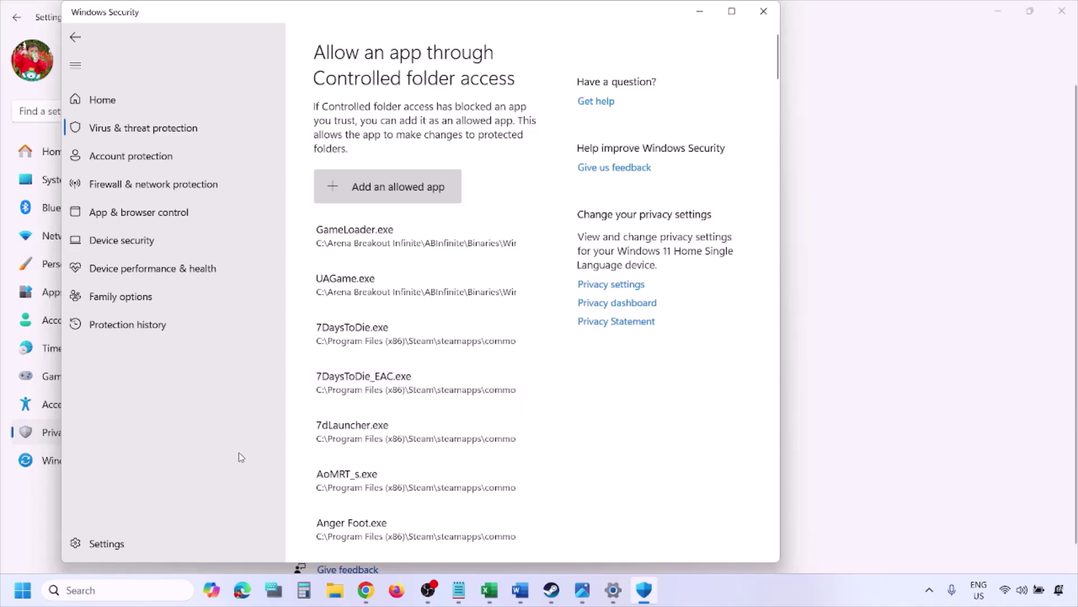
Search Windows for the Control Panel and open it.
left_click(112, 589)
type("o")
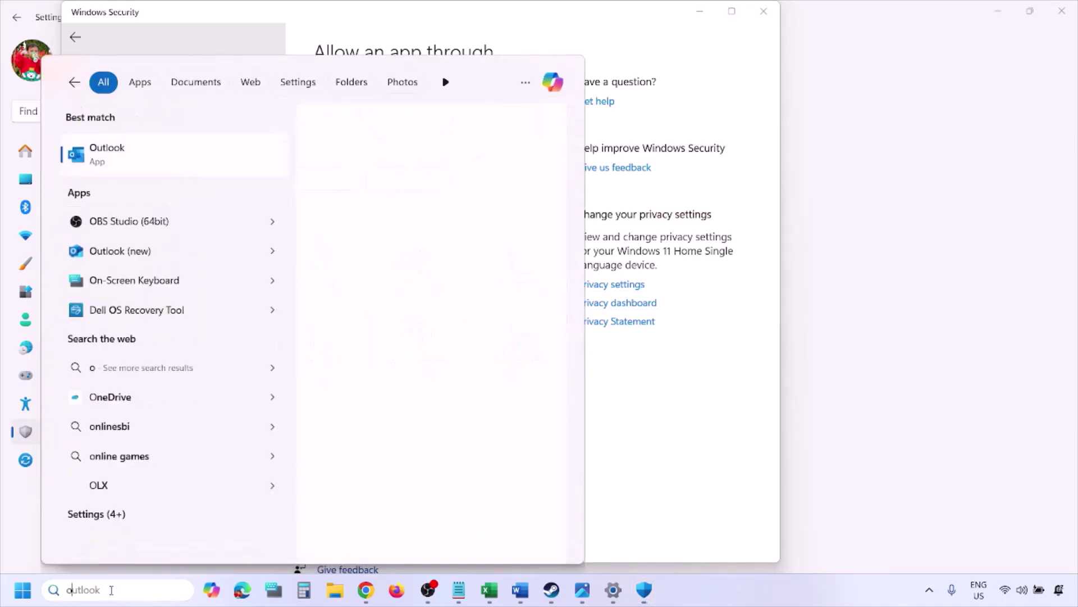
type("ntrol")
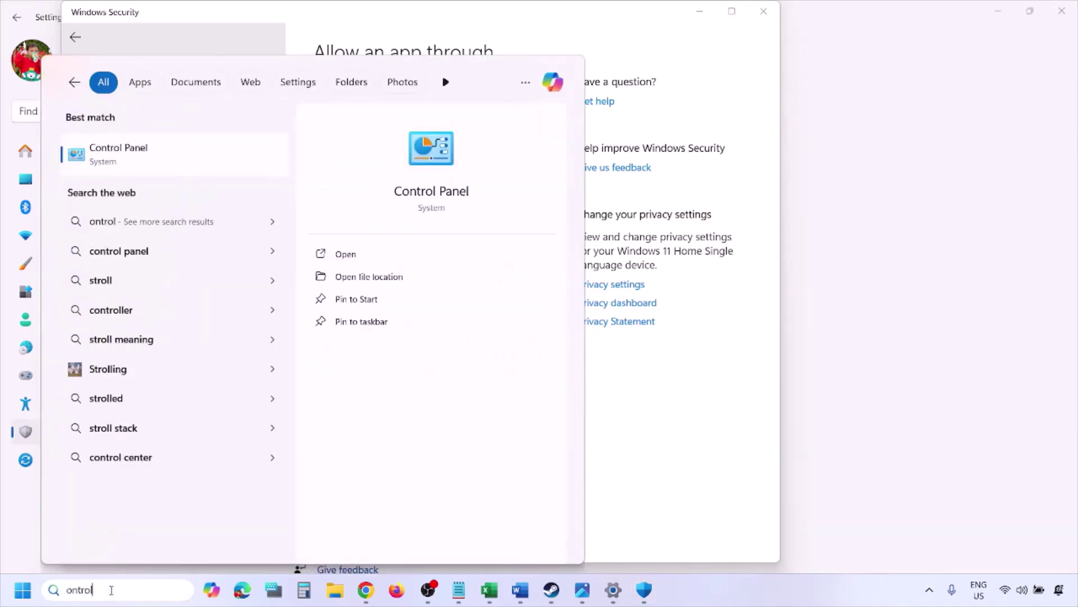
key("Return")
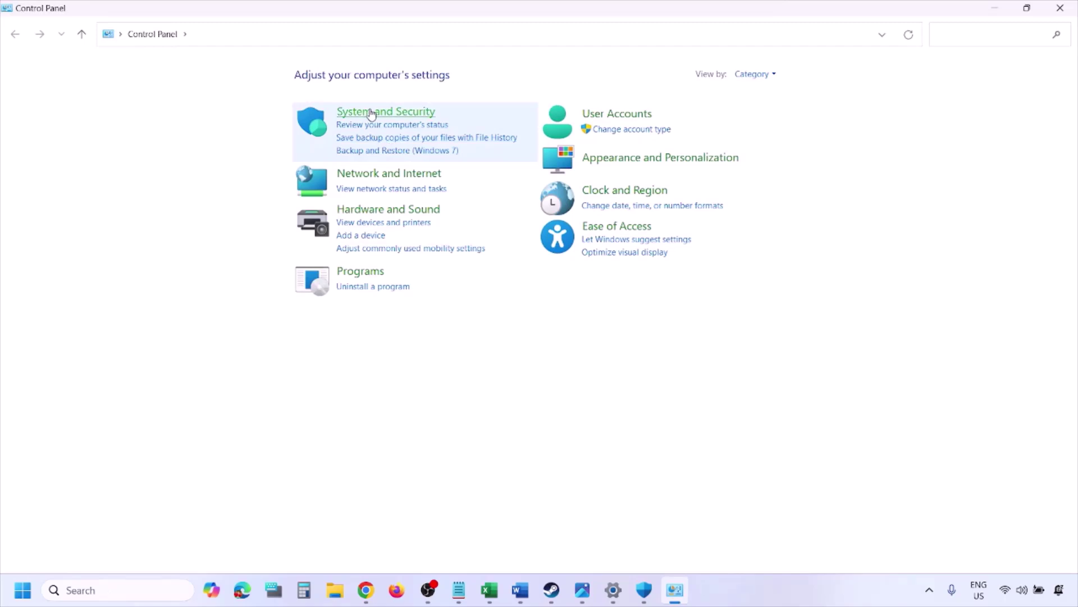
Open the list of apps allowed through Windows Defender Firewall under System and Security and unlock its settings for changes.
left_click(370, 114)
left_click(290, 122)
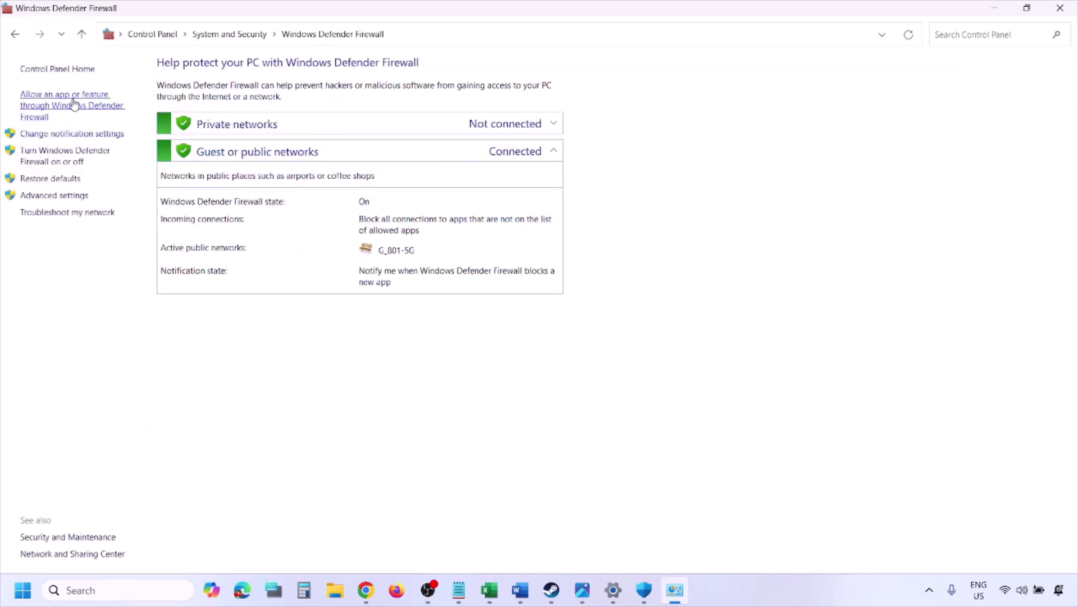
left_click(73, 104)
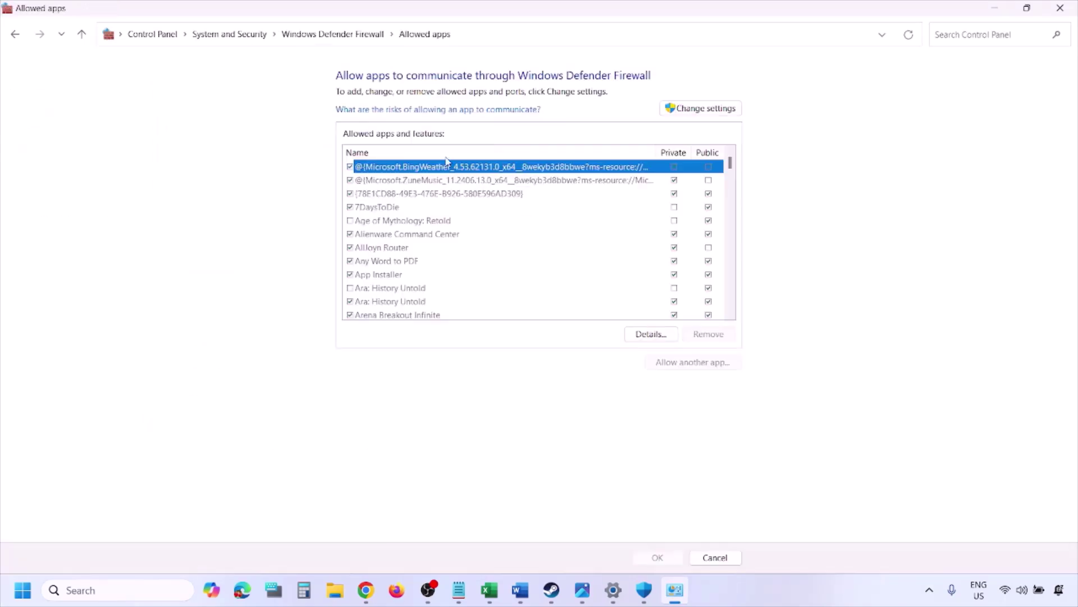
left_click(725, 107)
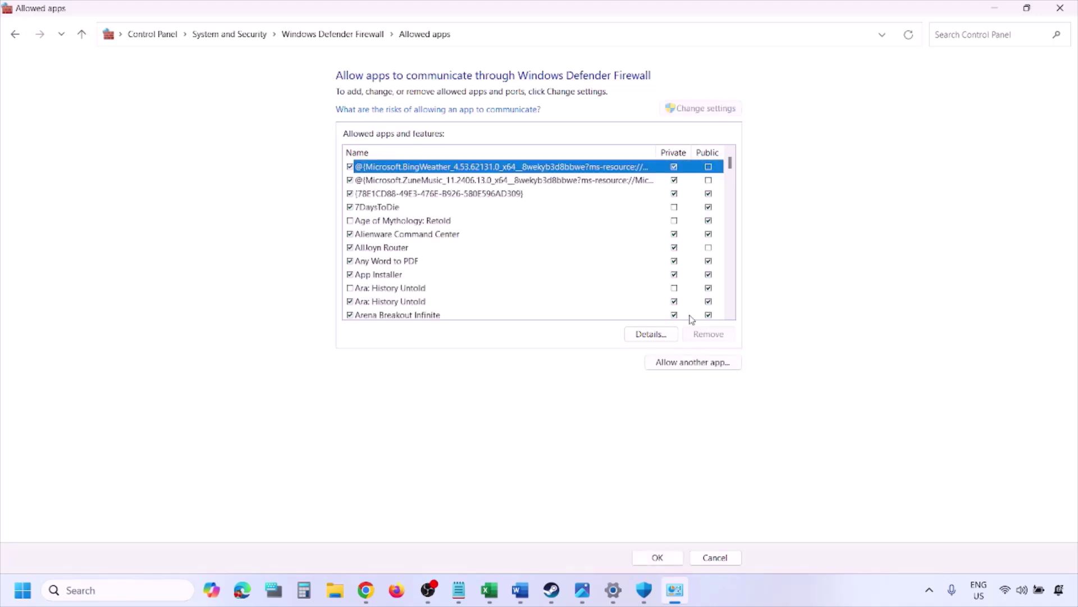
Start adding another allowed app by browsing This PC, cancel without adding one, and close the Allowed apps window.
left_click(694, 363)
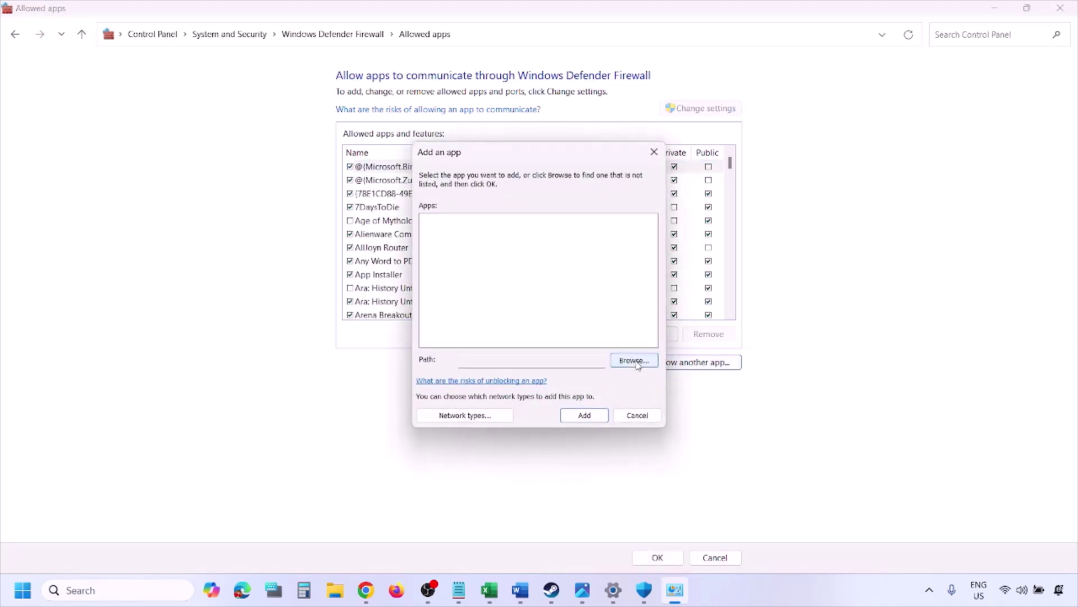
left_click(637, 362)
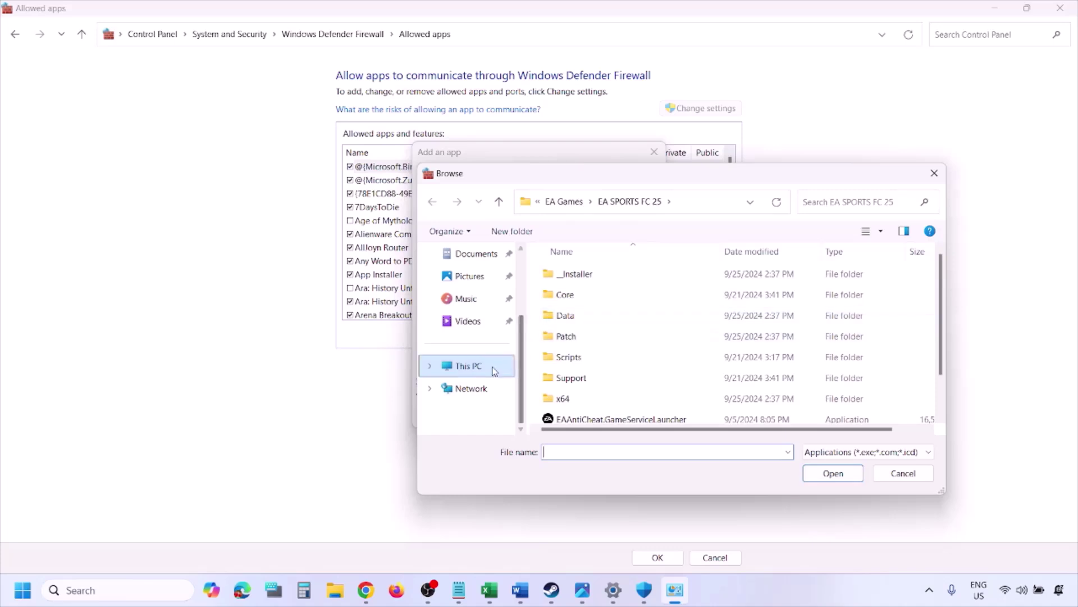
left_click(495, 371)
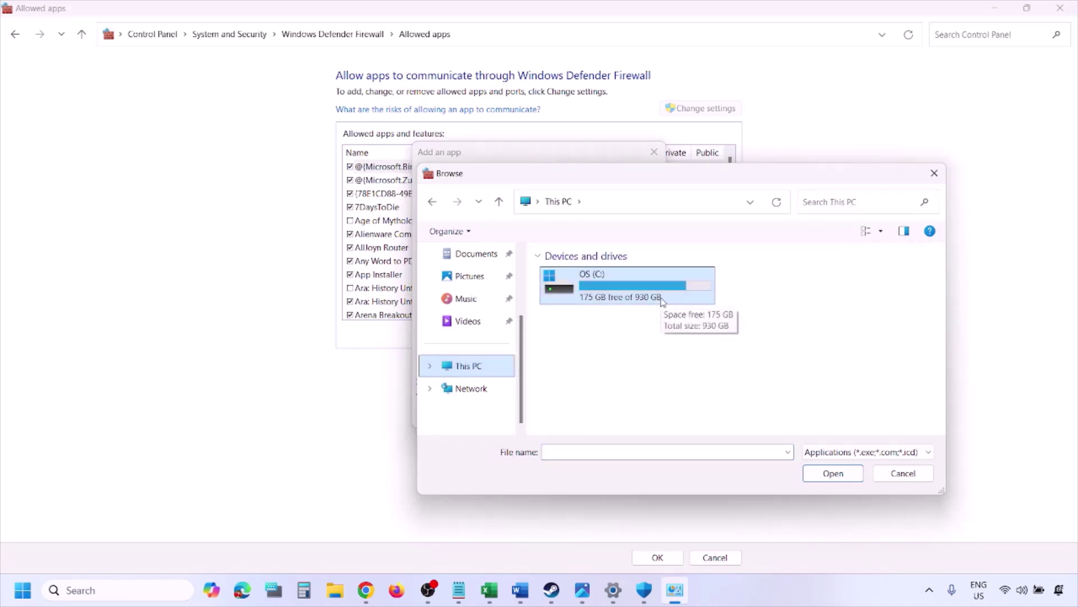
left_click(890, 480)
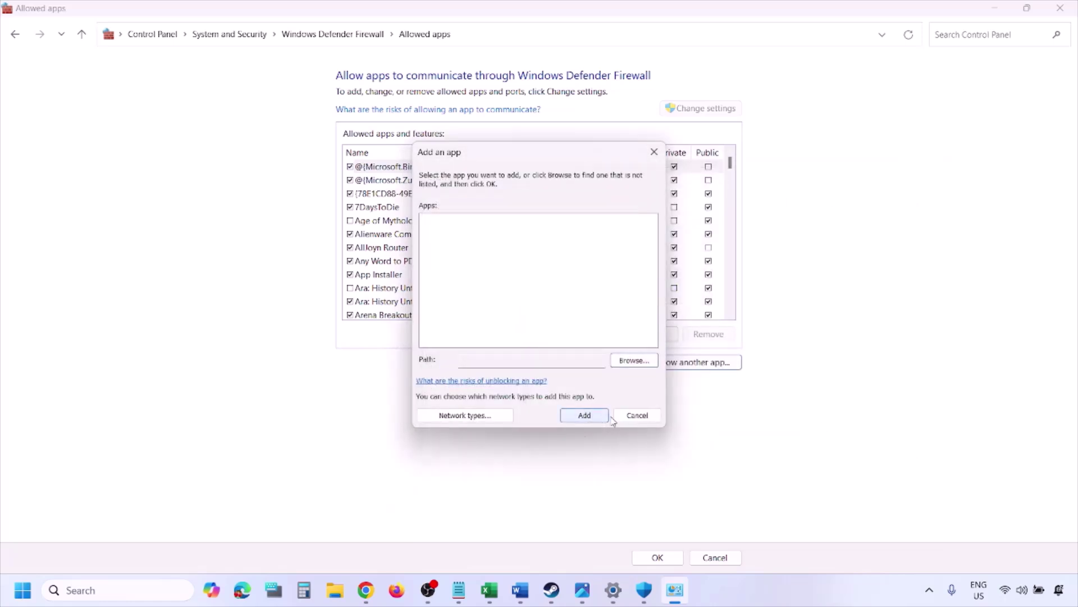
left_click(634, 416)
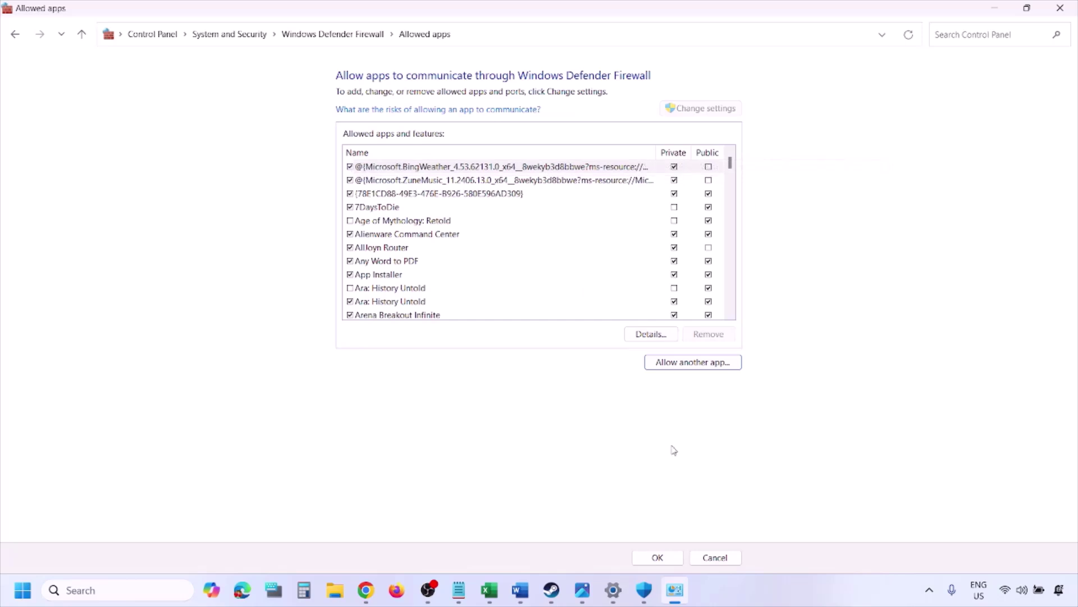
left_click(1060, 8)
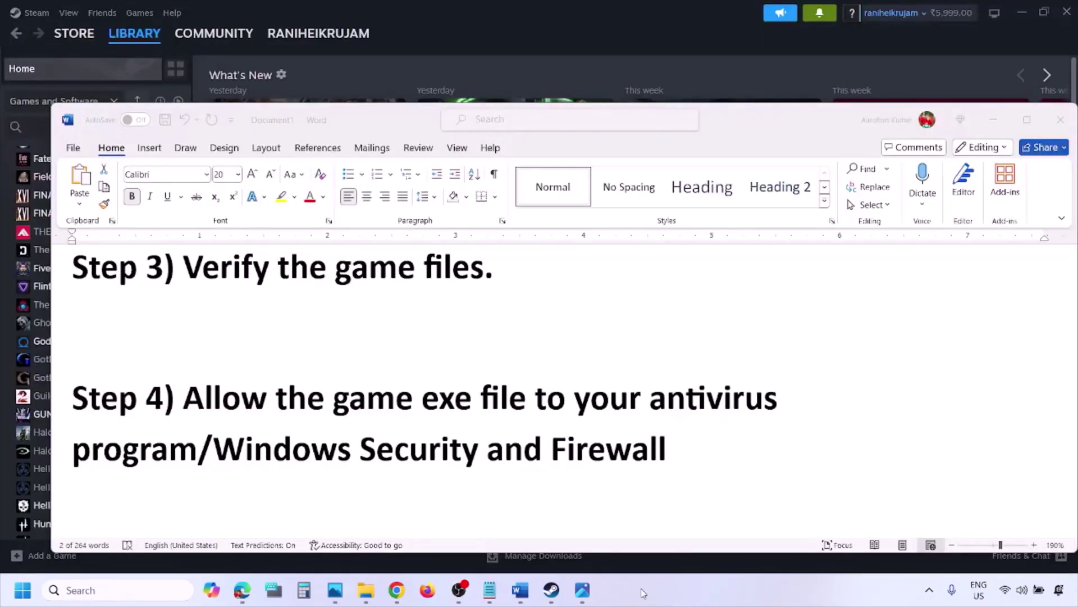
Read Step 5 of the Word notes about a clean graphics driver installation, including its NVIDIA and AMD links.
scroll(385, 386, "down", 3)
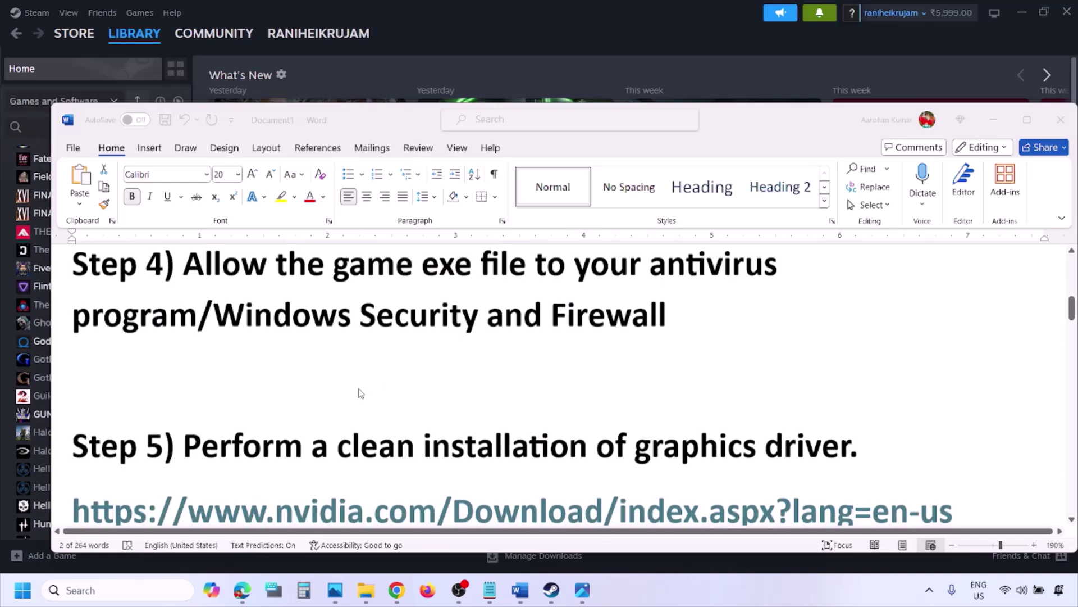
scroll(360, 393, "down", 3)
double_click(266, 366)
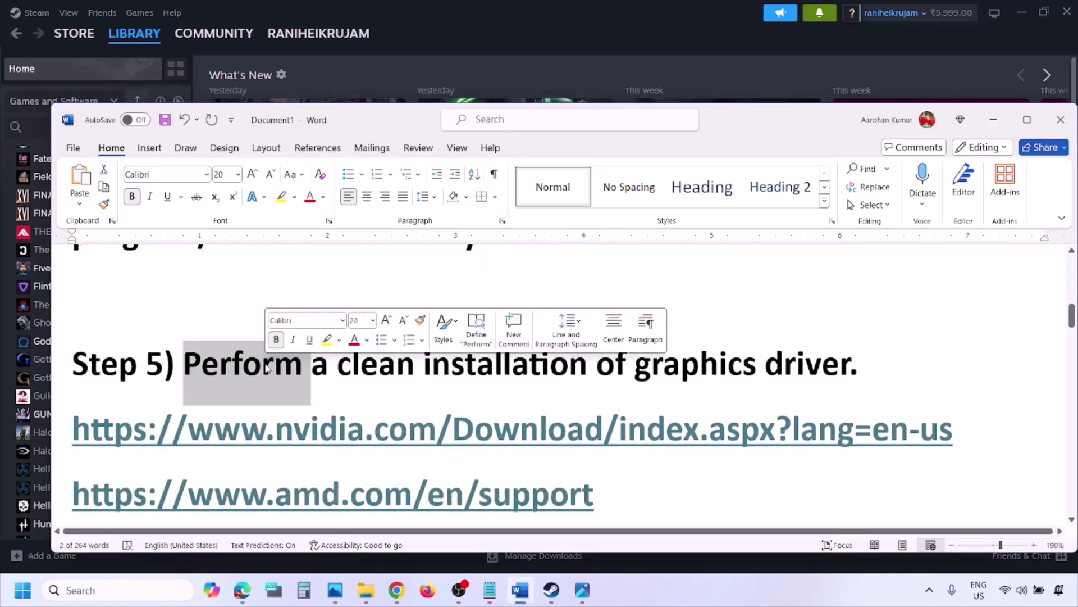
left_click_drag(242, 438, 387, 441)
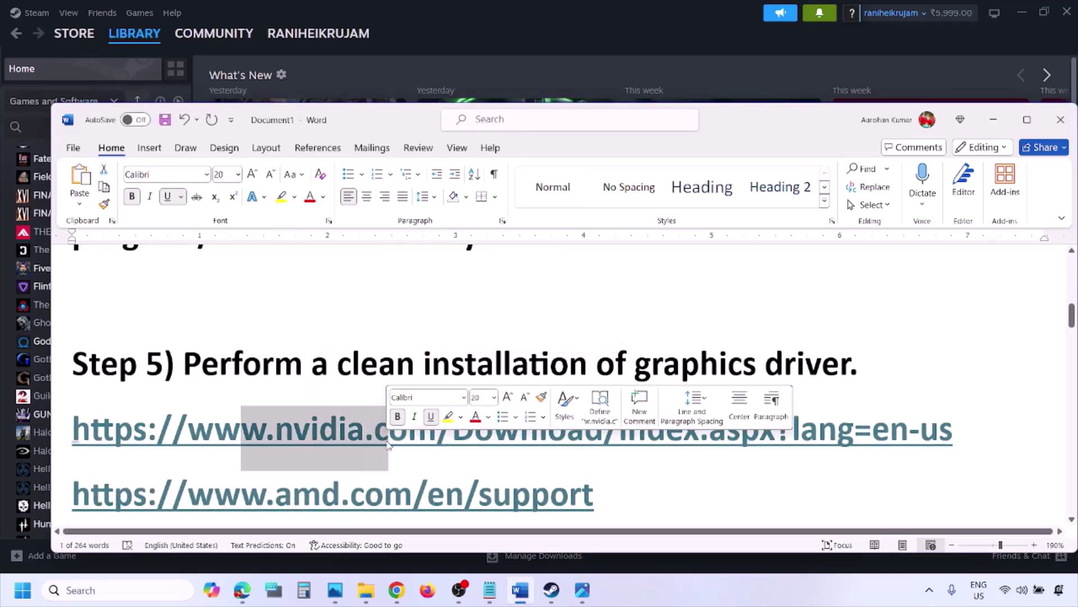
scroll(388, 441, "down", 1)
left_click_drag(241, 453, 570, 455)
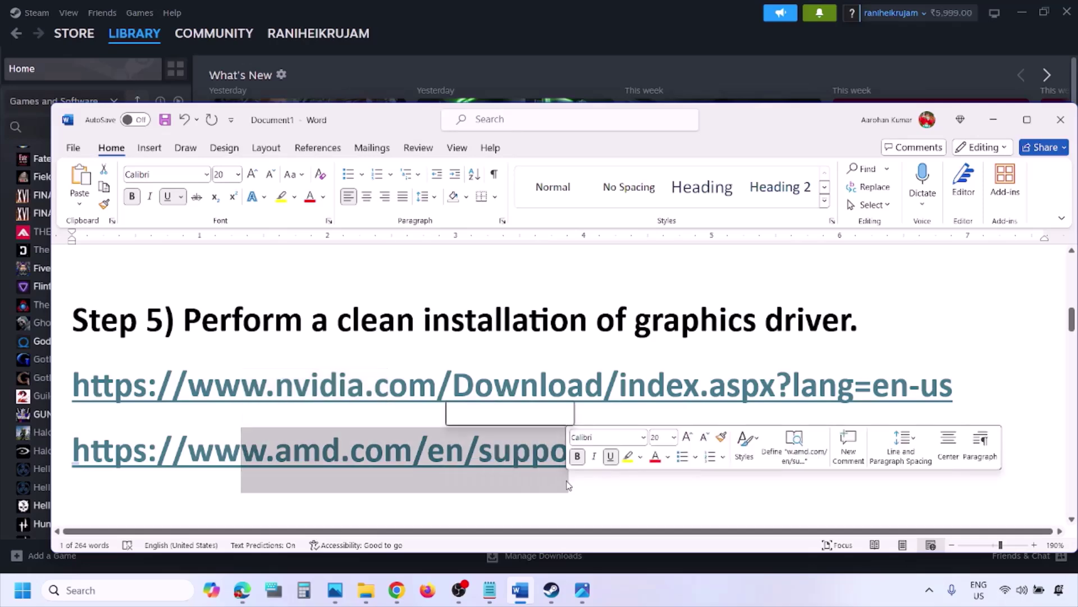
On the NVIDIA drivers page in Chrome, choose Windows 11 and search for the GeForce RTX 3050 Laptop GPU drivers.
left_click(708, 582)
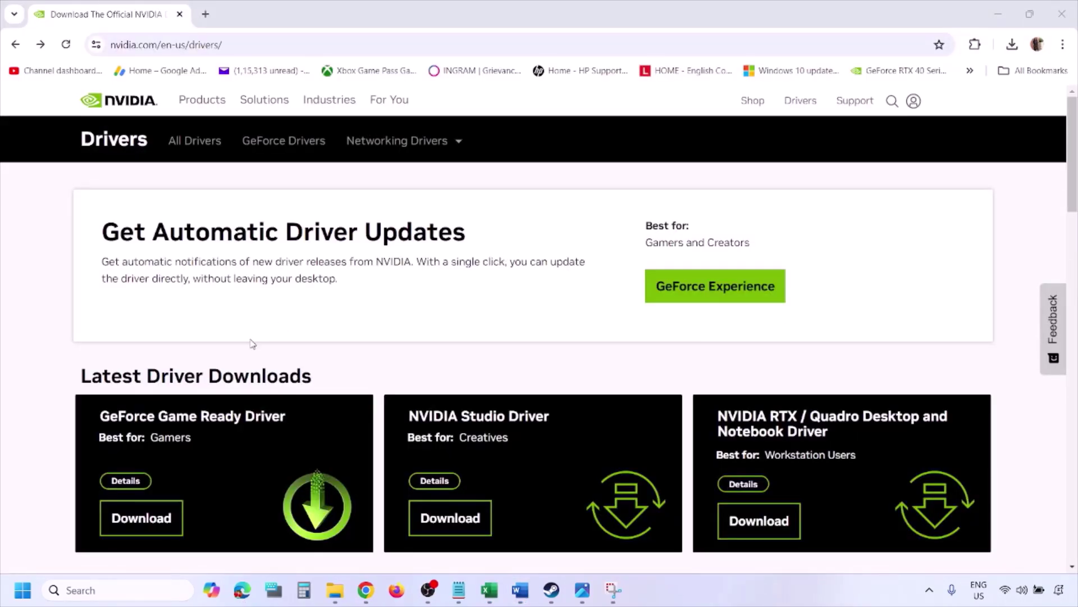
scroll(252, 344, "down", 9)
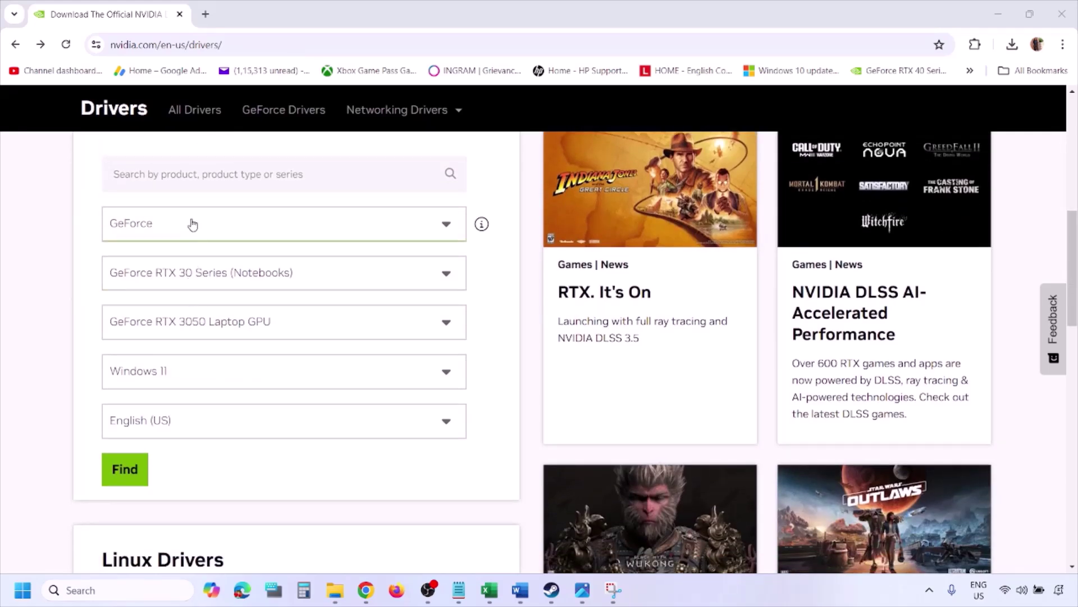
left_click(178, 374)
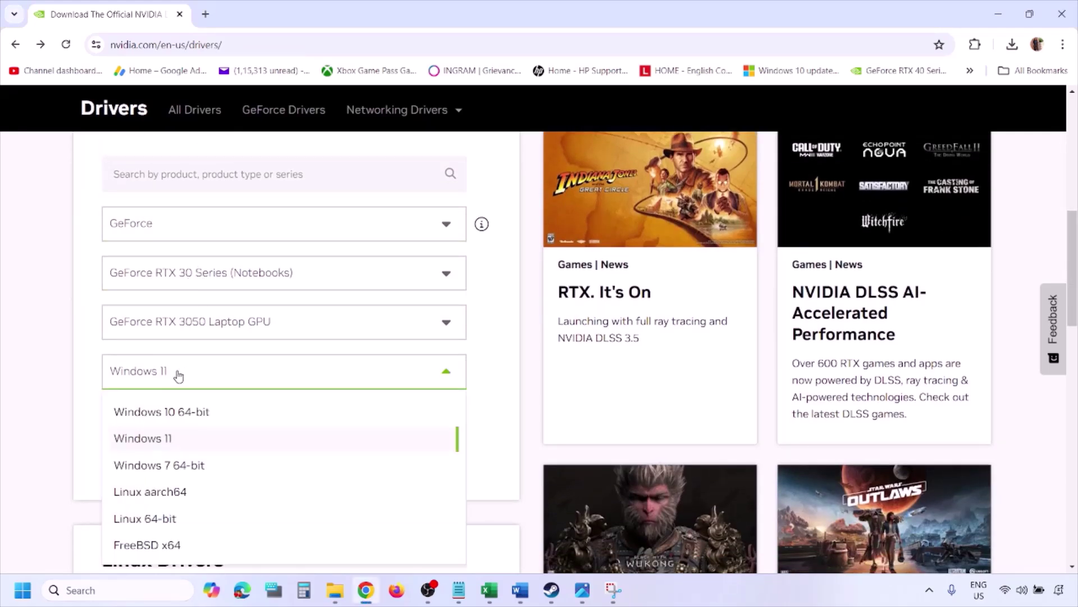
left_click(157, 439)
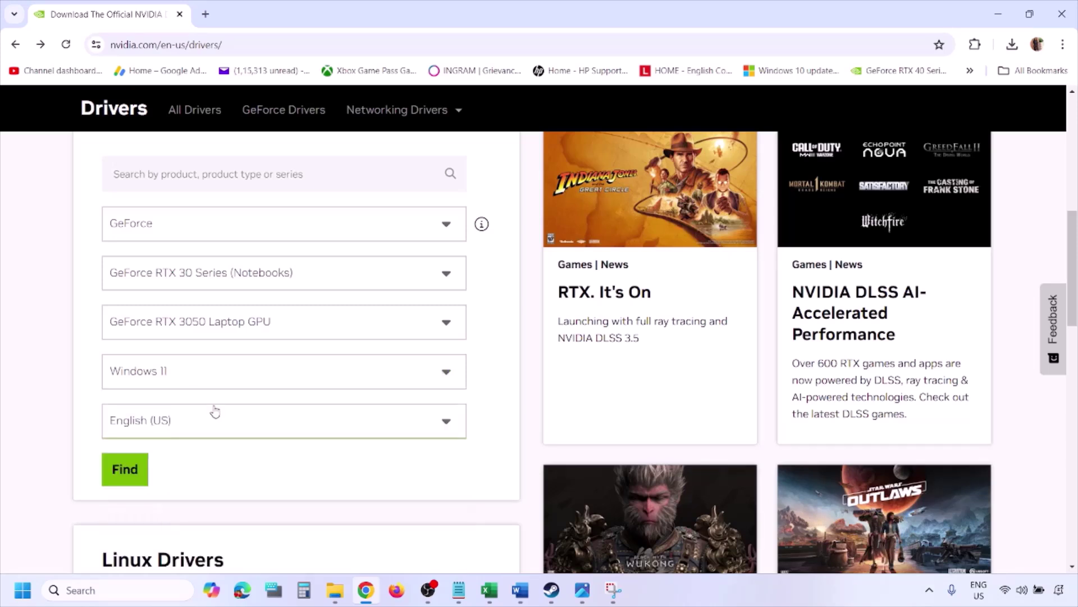
left_click(129, 473)
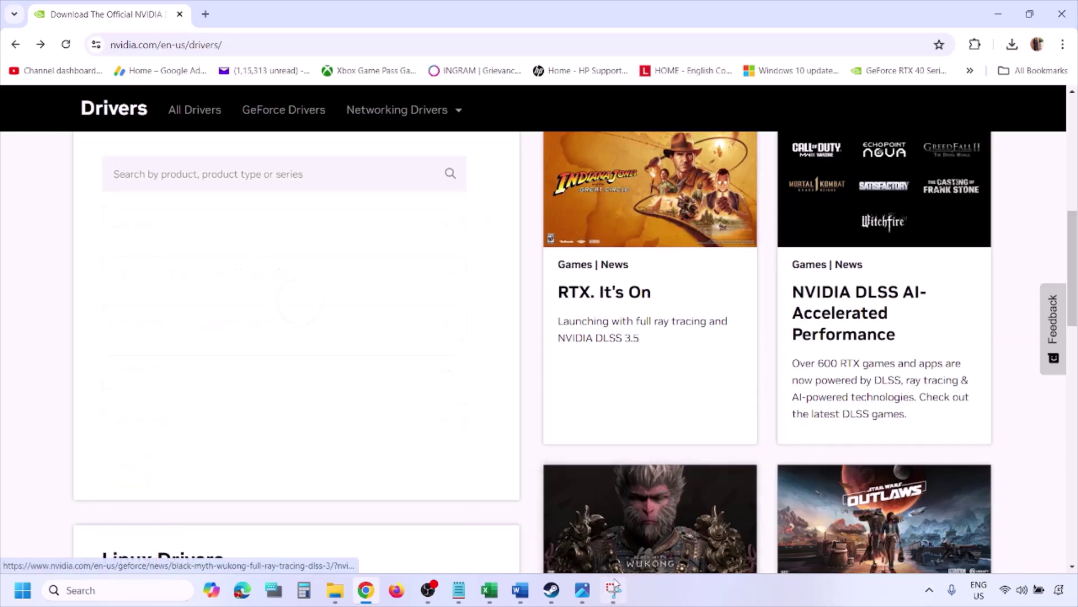
Switch to Photos and go through the driver download and NVIDIA Installer screenshots from 1.png to 5.png.
left_click(583, 594)
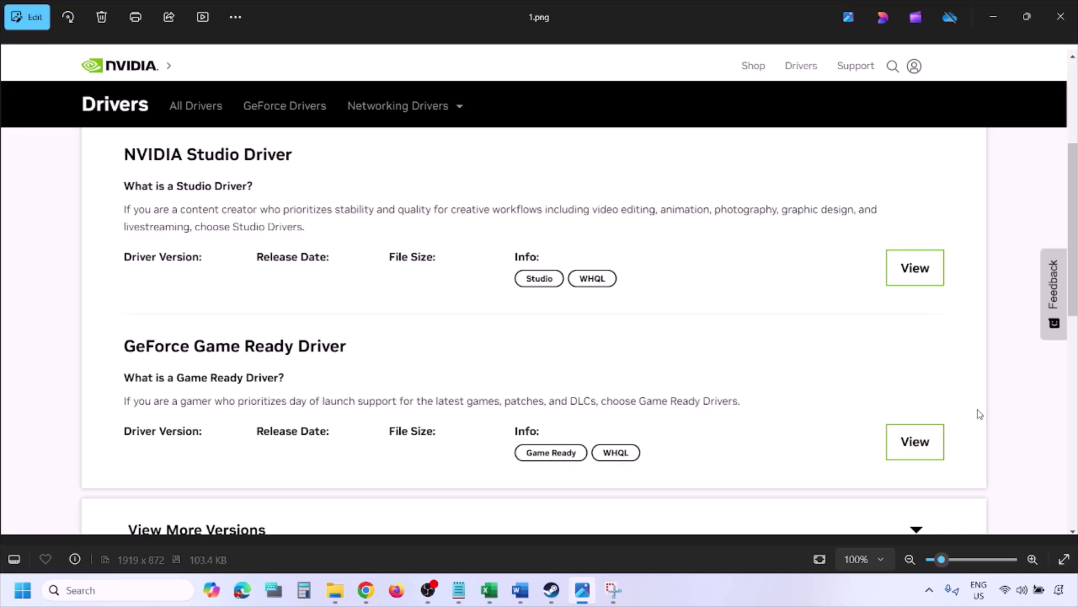
key("Right")
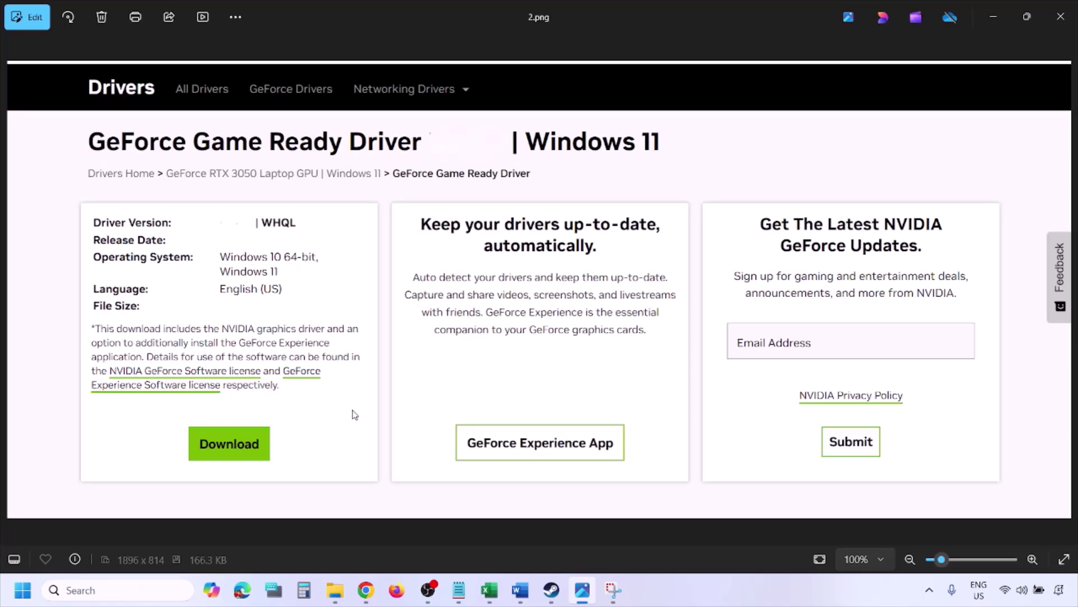
key("Right")
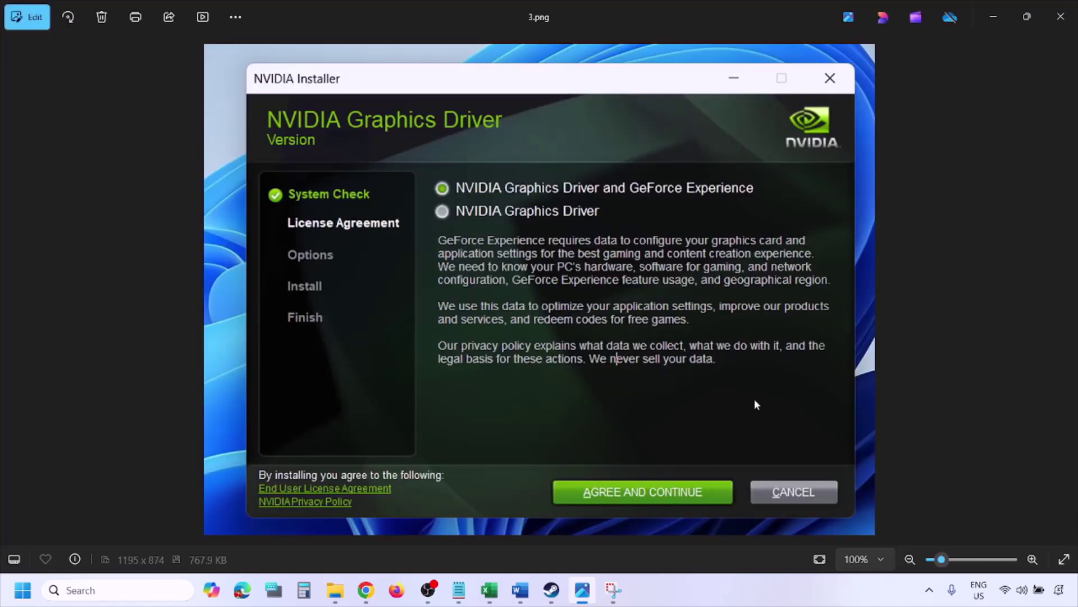
key("Right")
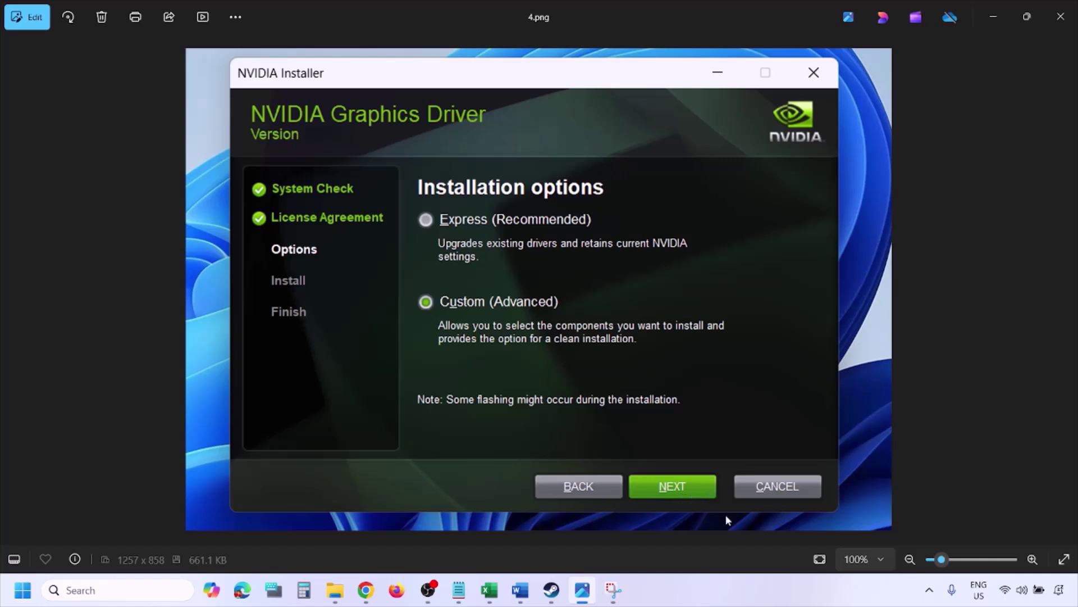
key("Right")
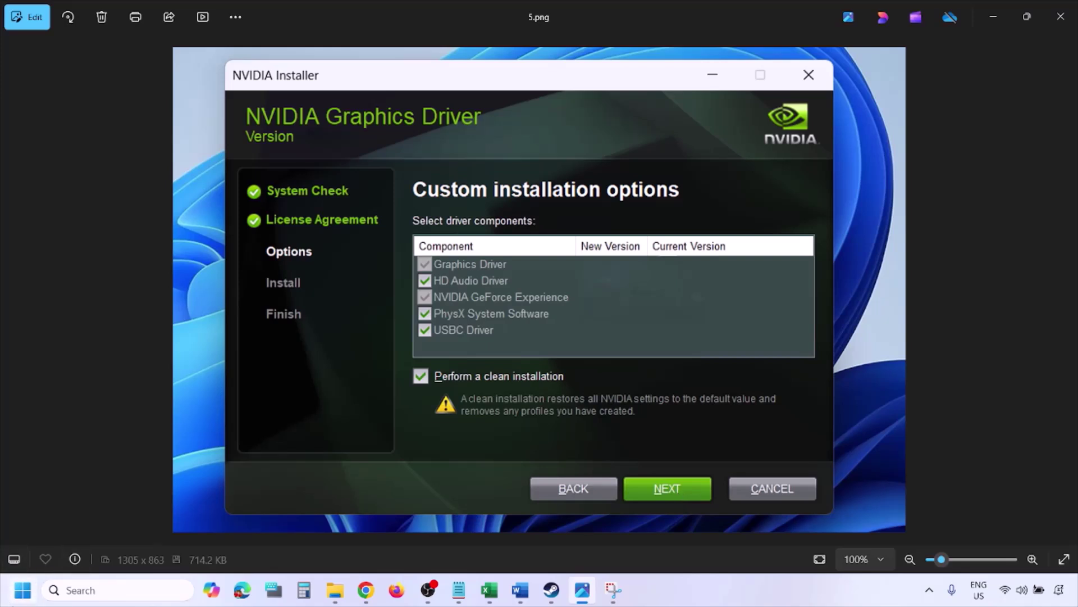
Show the computer's power options with the Restart choice, and dismiss them without restarting.
left_click(23, 590)
left_click(416, 546)
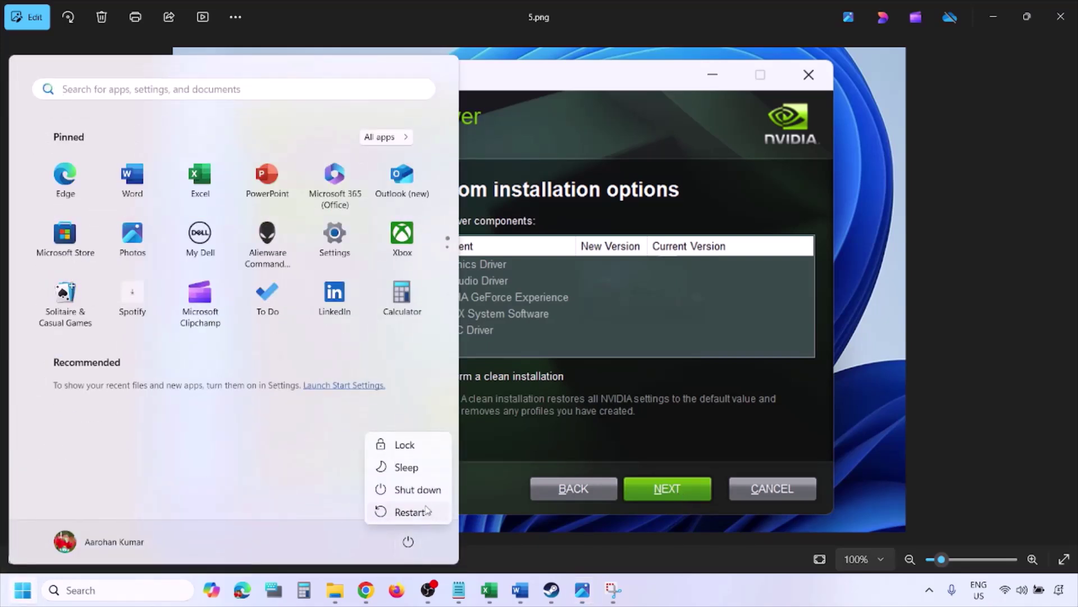
key("Escape")
key("Escape")
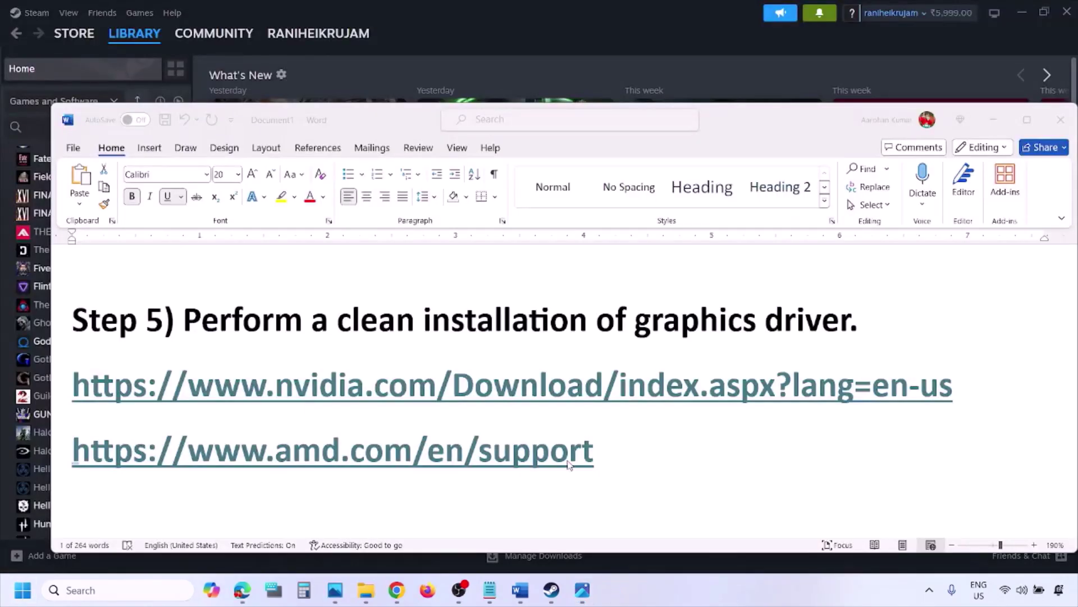
Select the AMD support link in the Word notes, and bring up the power options without restarting.
left_click(637, 452)
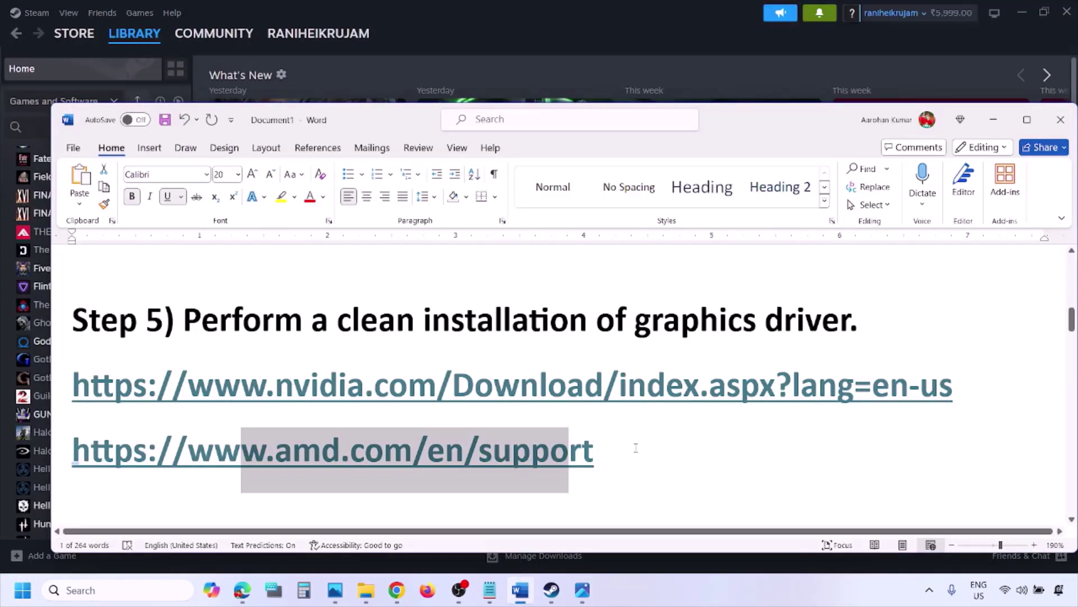
left_click(613, 453)
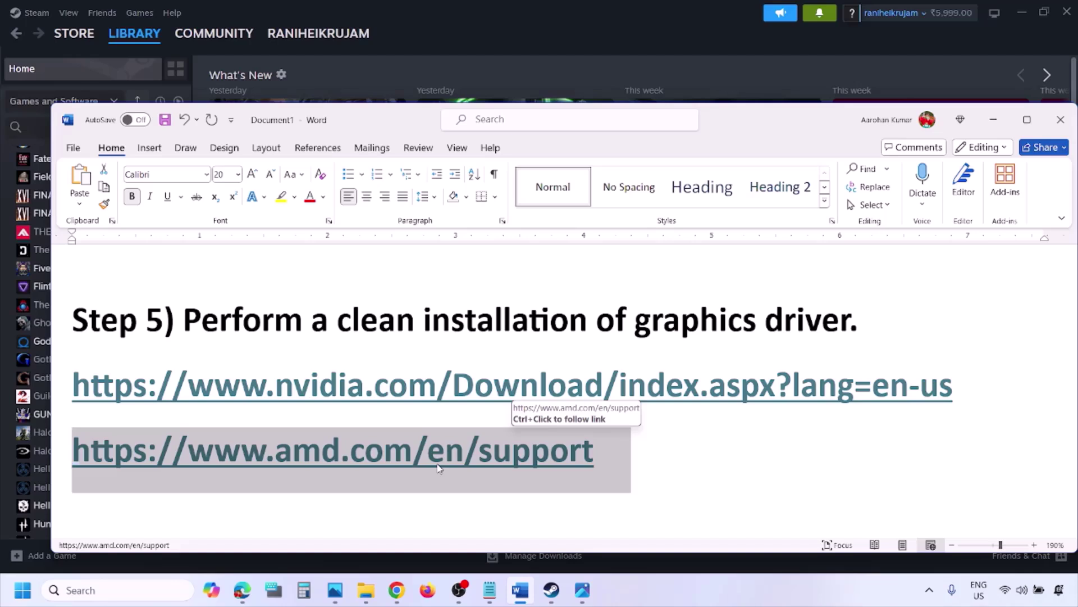
left_click(22, 590)
left_click(407, 541)
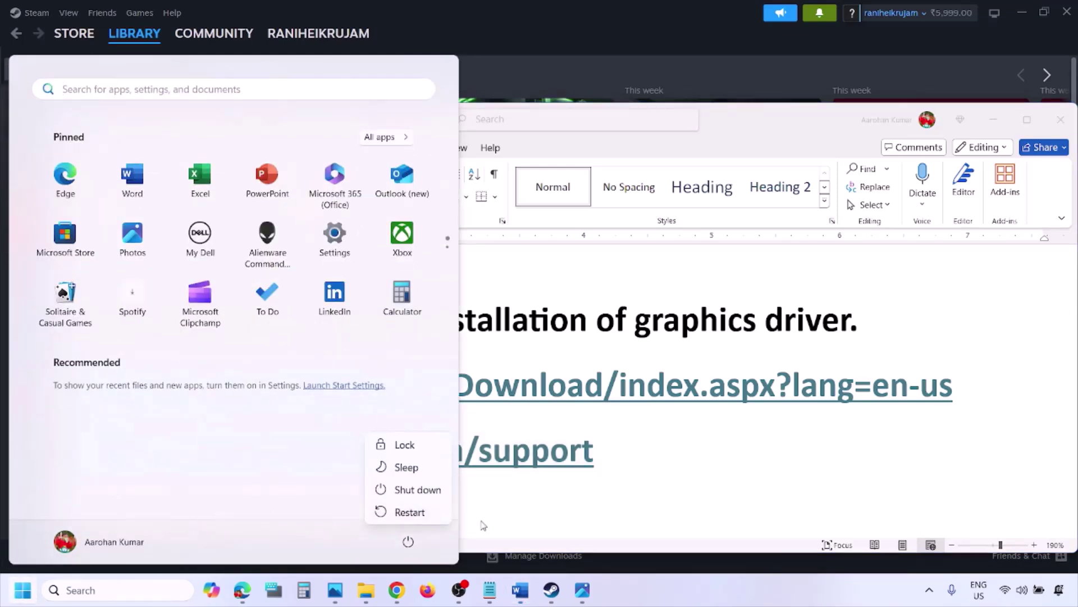
left_click(681, 594)
key("Delete")
scroll(506, 385, "down", 5)
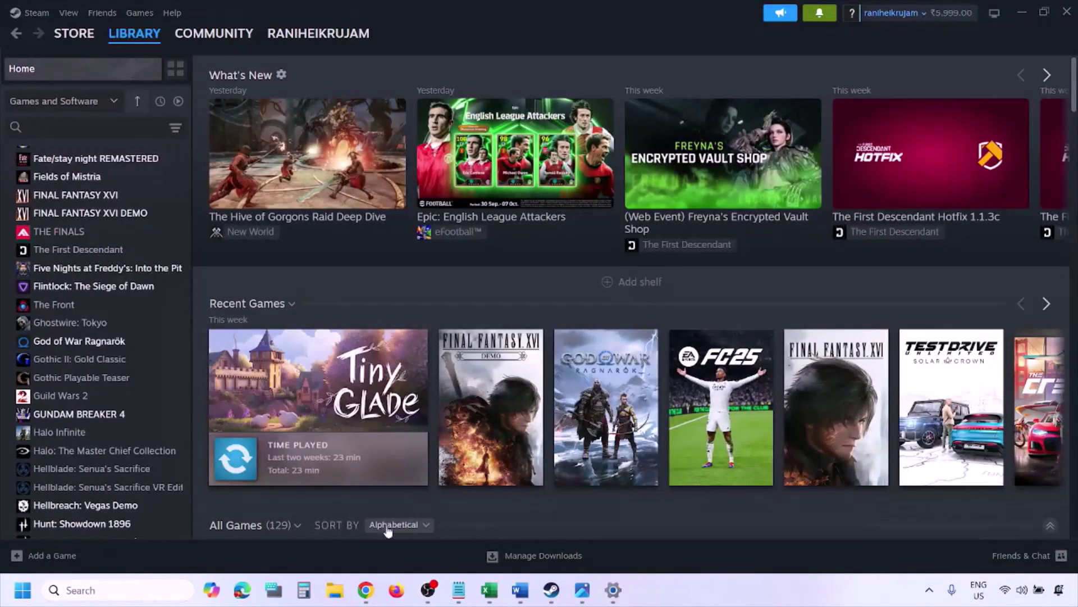
Search Windows for "graphics settings" and open the Graphics settings page.
left_click(130, 586)
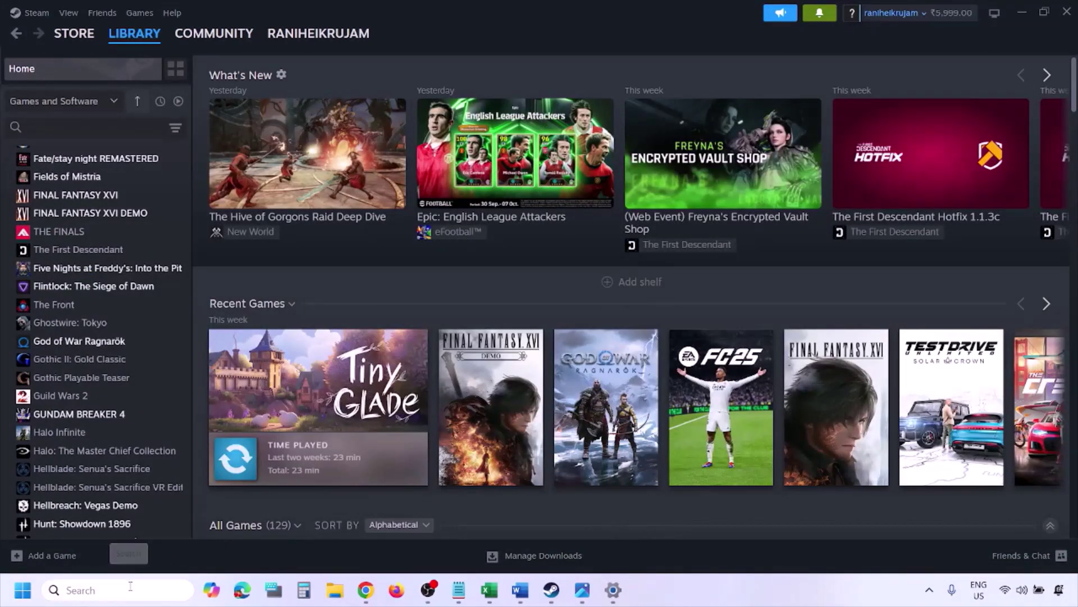
type("graphics settings")
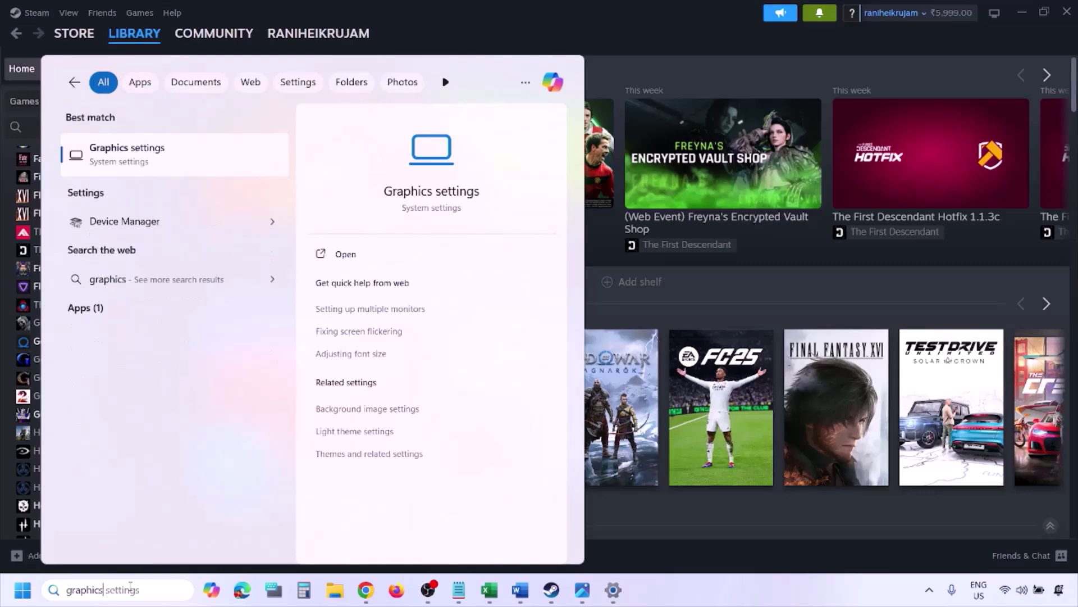
left_click(157, 157)
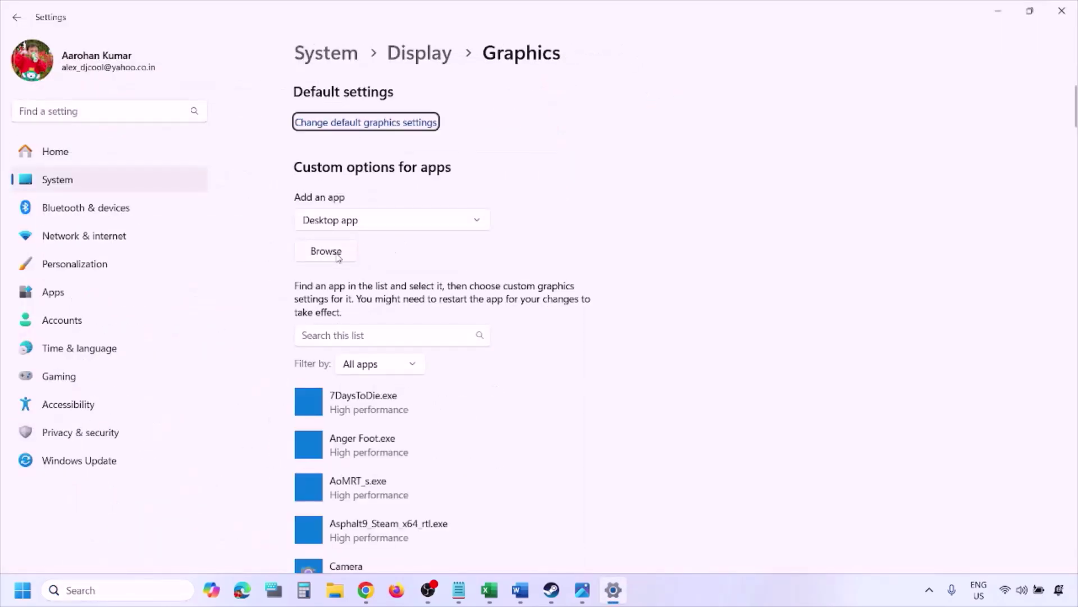
Browse for a desktop app to add, going into C:\Program Files (x86)\Steam\steamapps, and cancel without adding one.
left_click(338, 256)
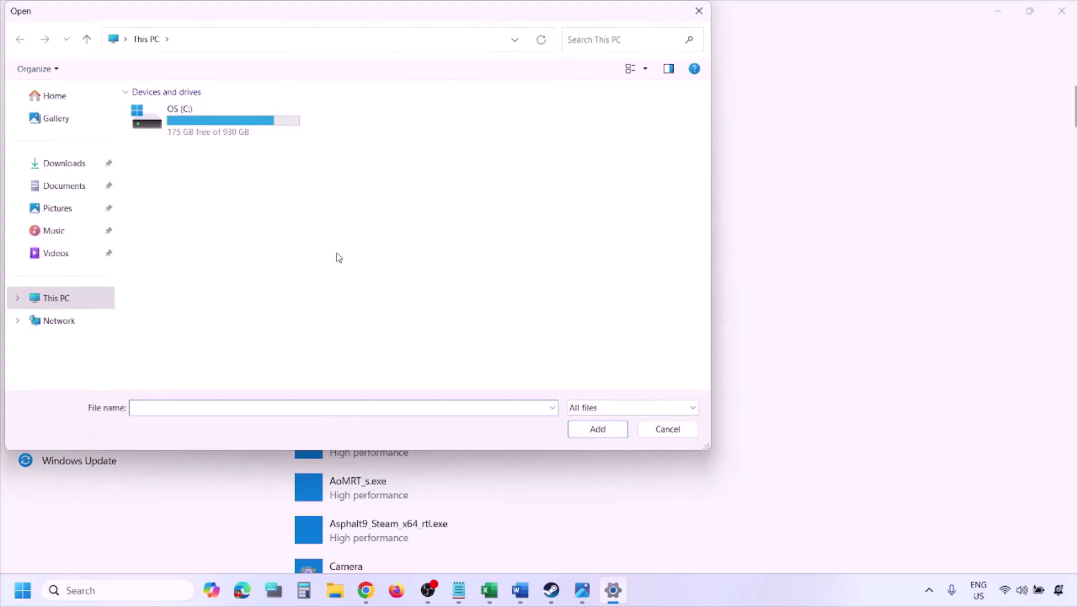
double_click(227, 129)
scroll(253, 267, "down", 3)
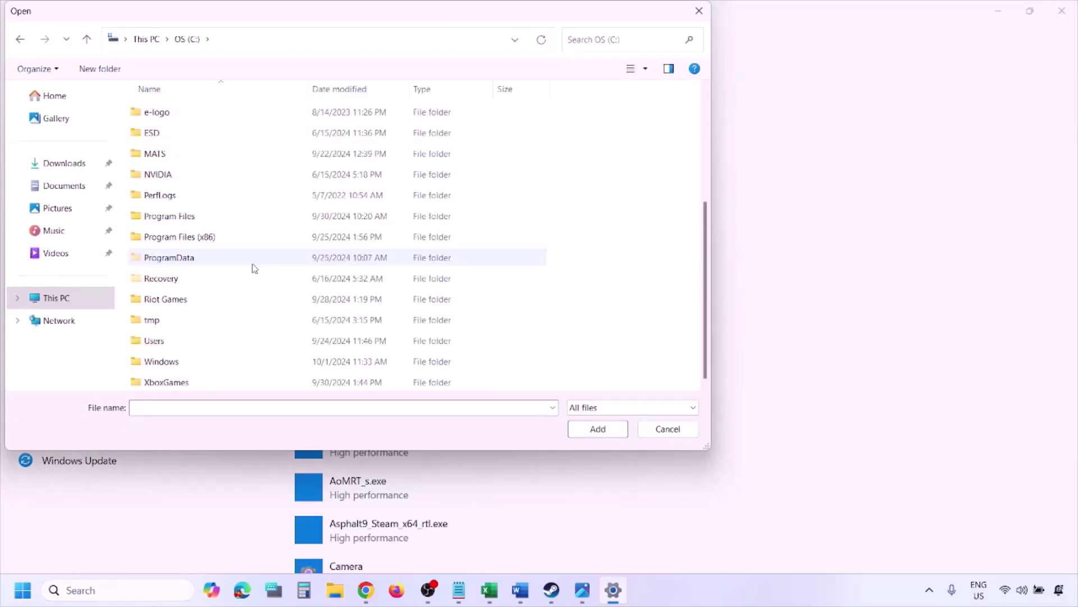
double_click(223, 246)
scroll(236, 240, "down", 3)
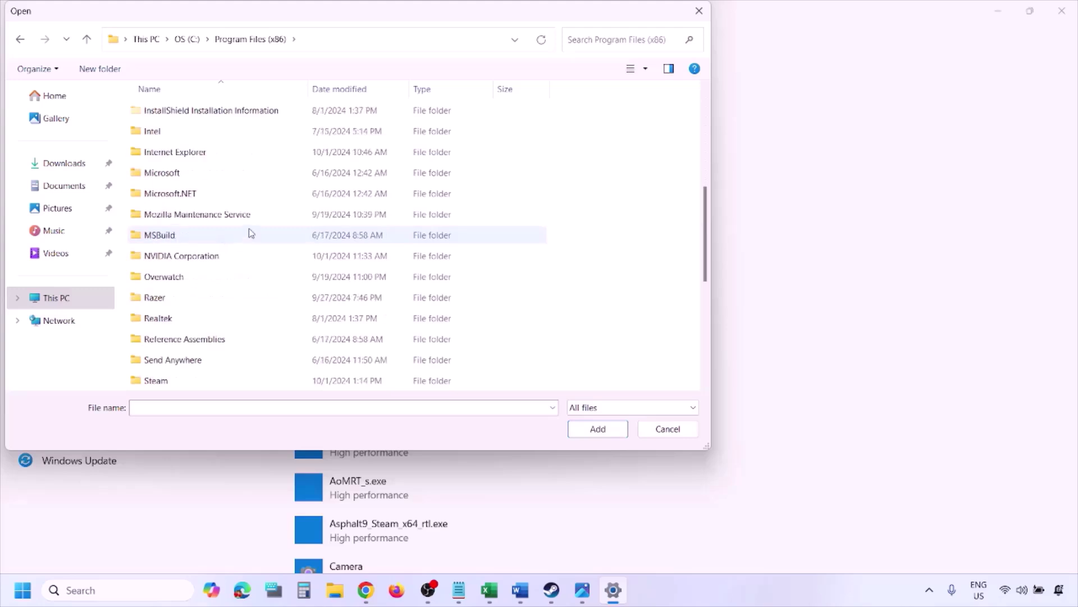
scroll(210, 266, "down", 3)
double_click(162, 193)
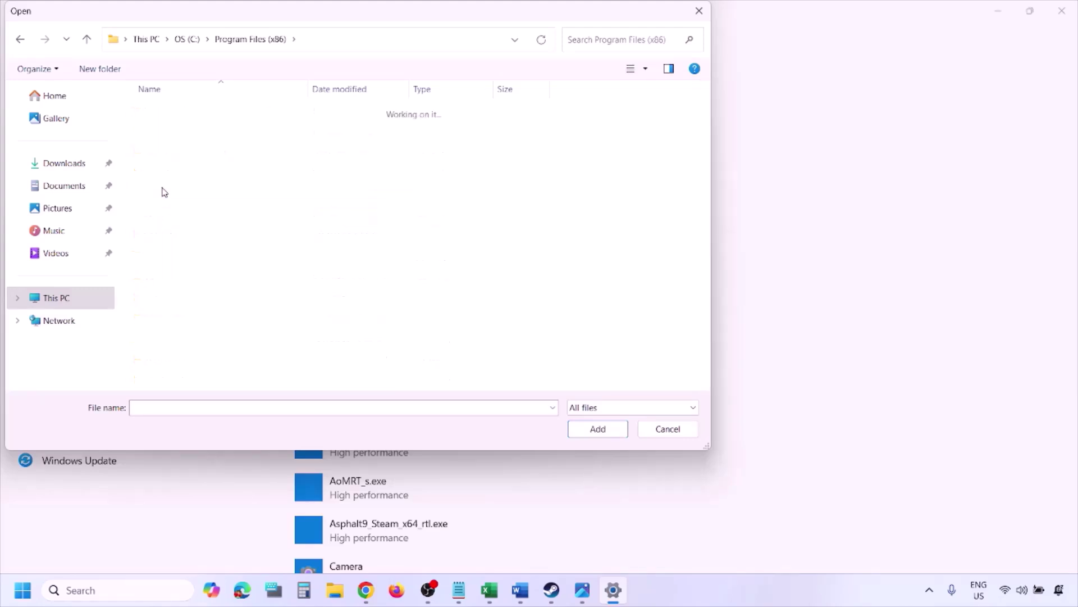
scroll(174, 281, "down", 2)
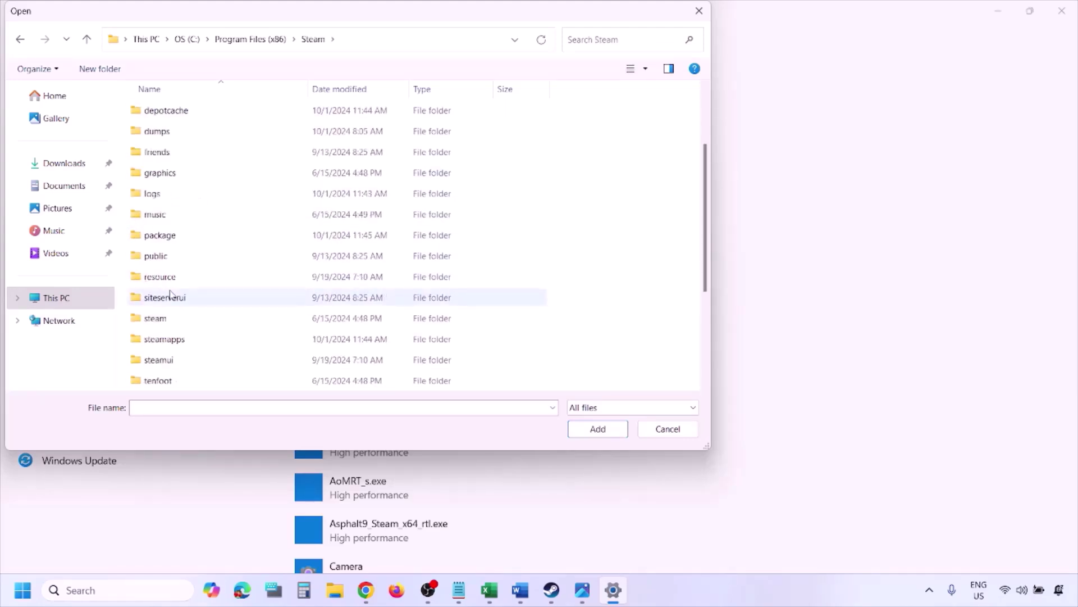
scroll(181, 251, "down", 2)
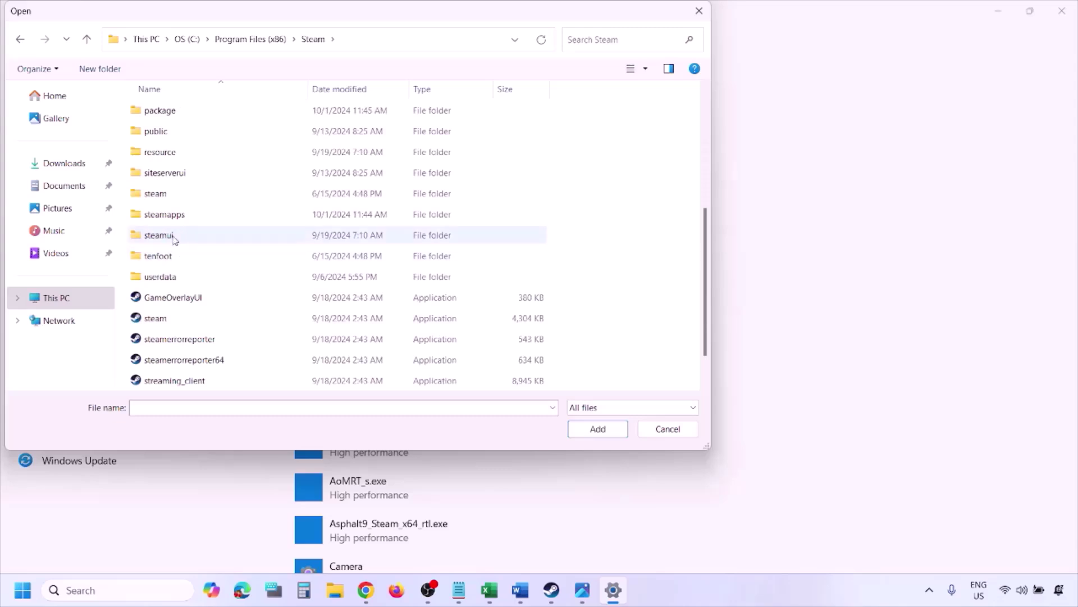
double_click(173, 214)
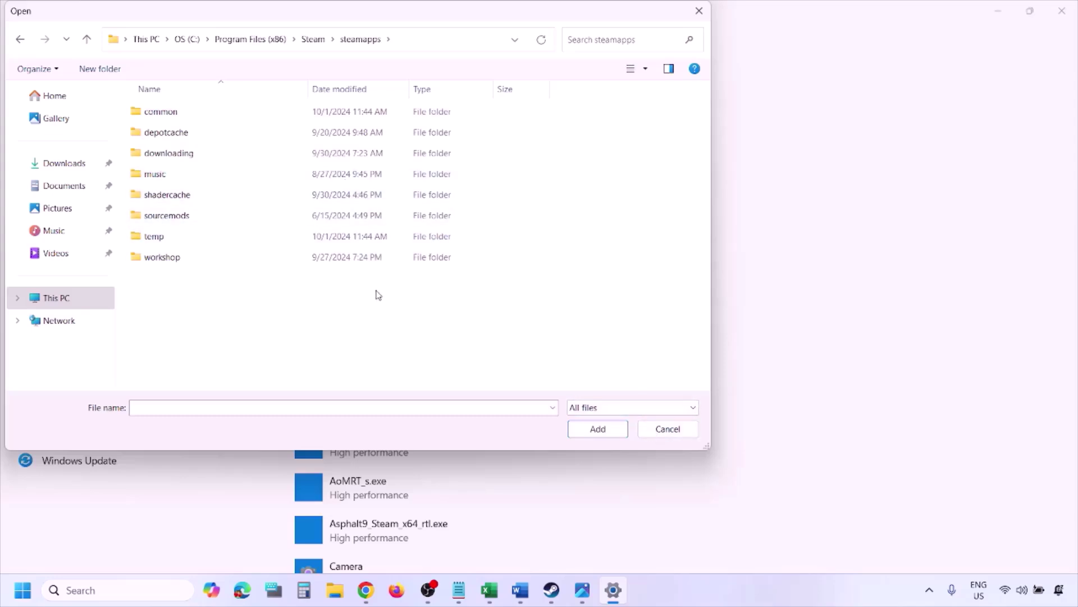
left_click(655, 430)
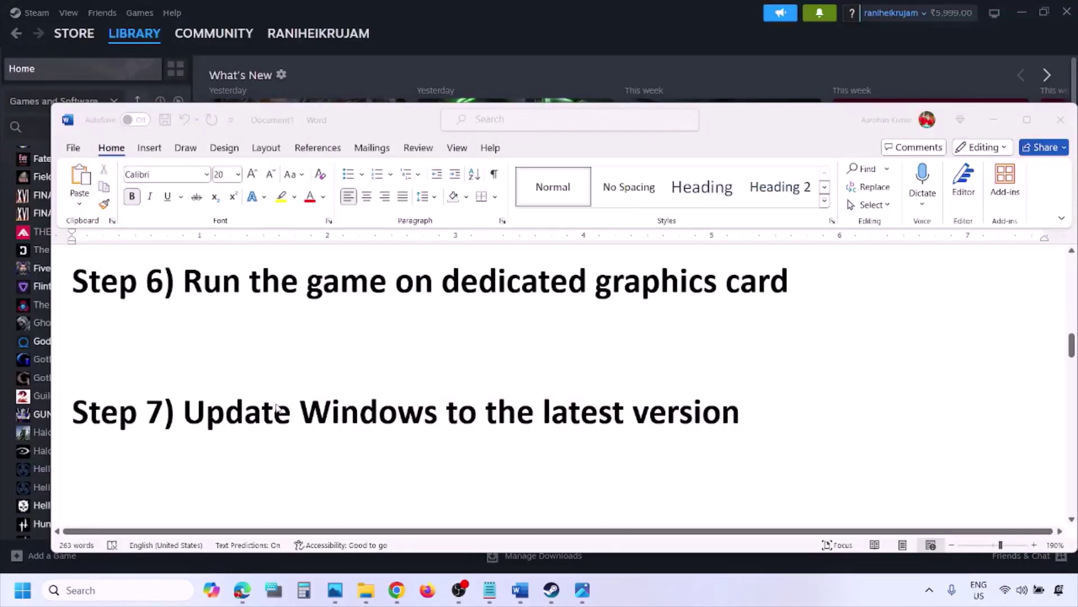
Highlight the Step 7 text about updating Windows in the Word notes, and check for updates in Windows Update.
left_click(239, 403)
left_click_drag(184, 412, 724, 414)
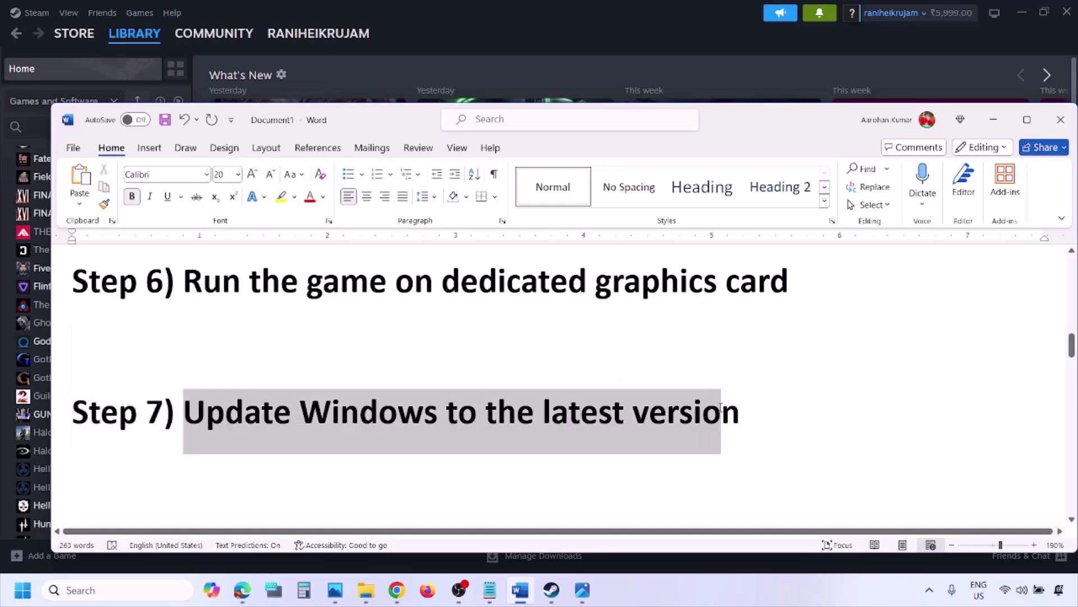
key("super+i")
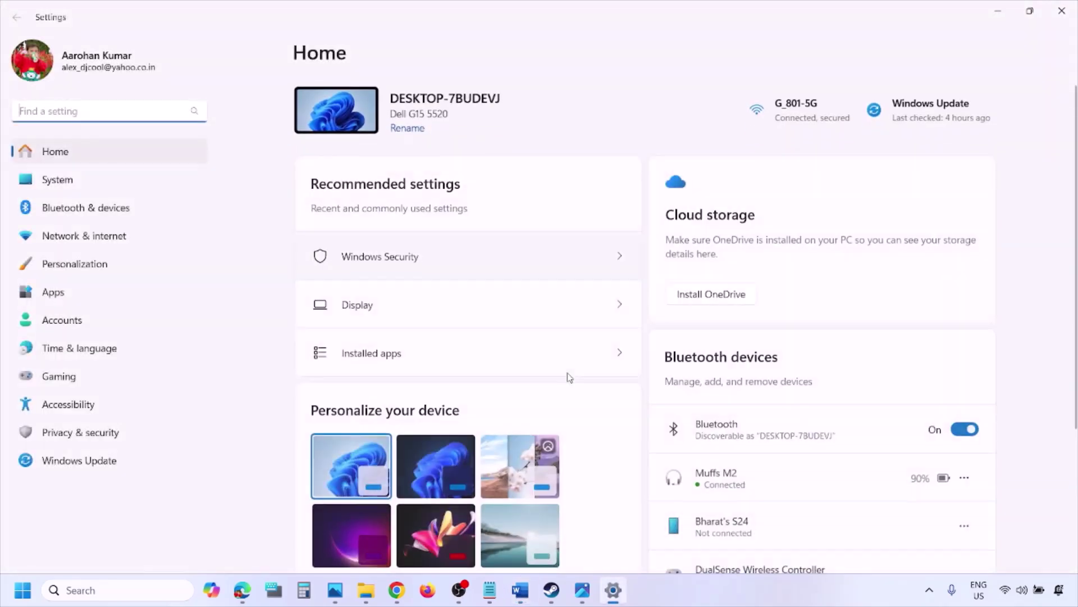
left_click(92, 468)
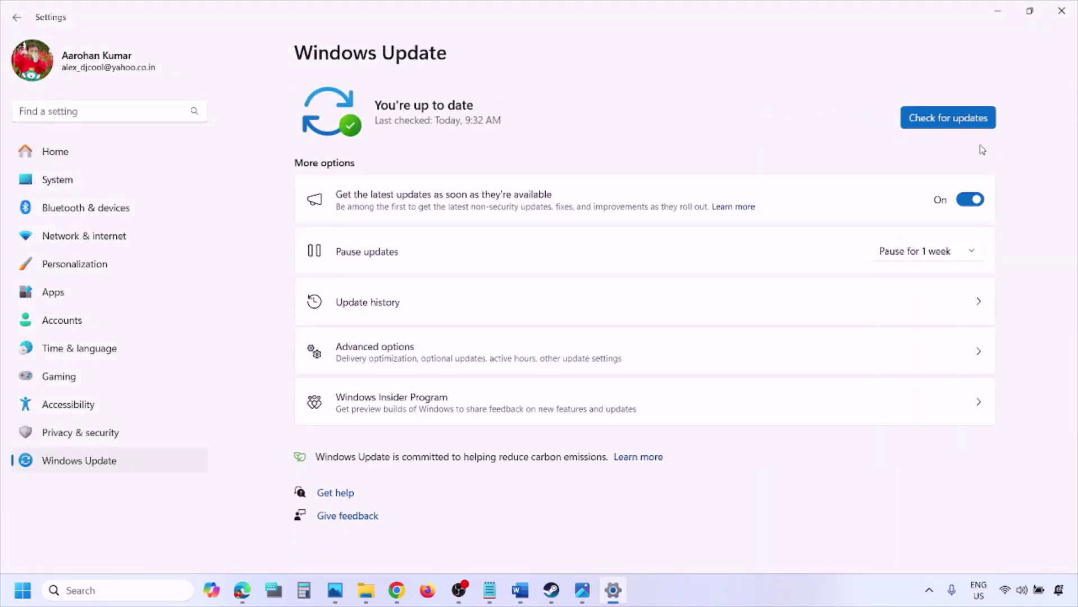
left_click(949, 117)
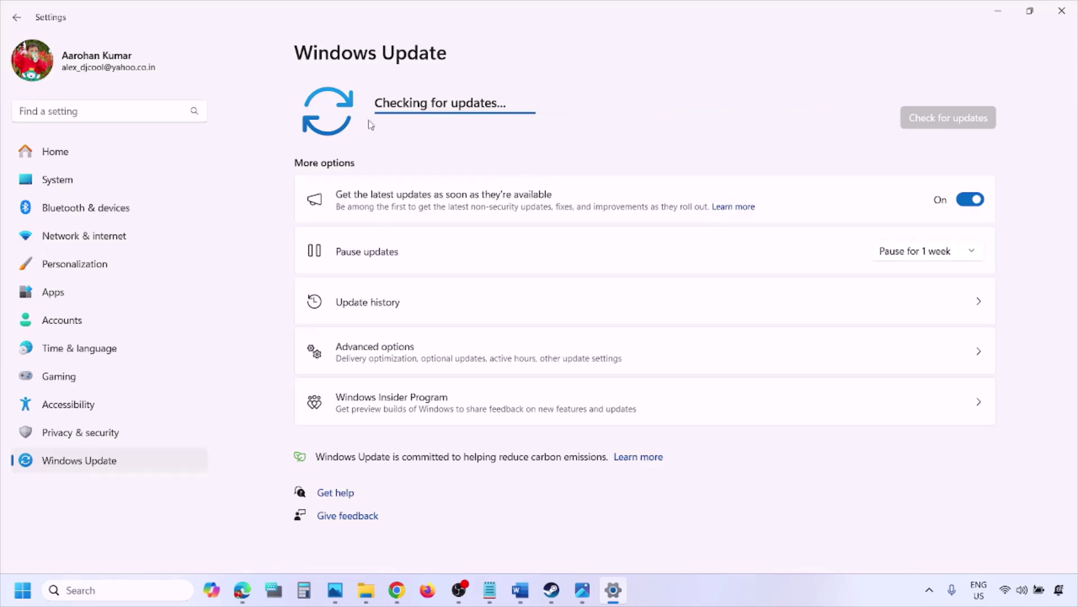
Show the power options with the Restart choice, and return to the Word notes without restarting.
key("super")
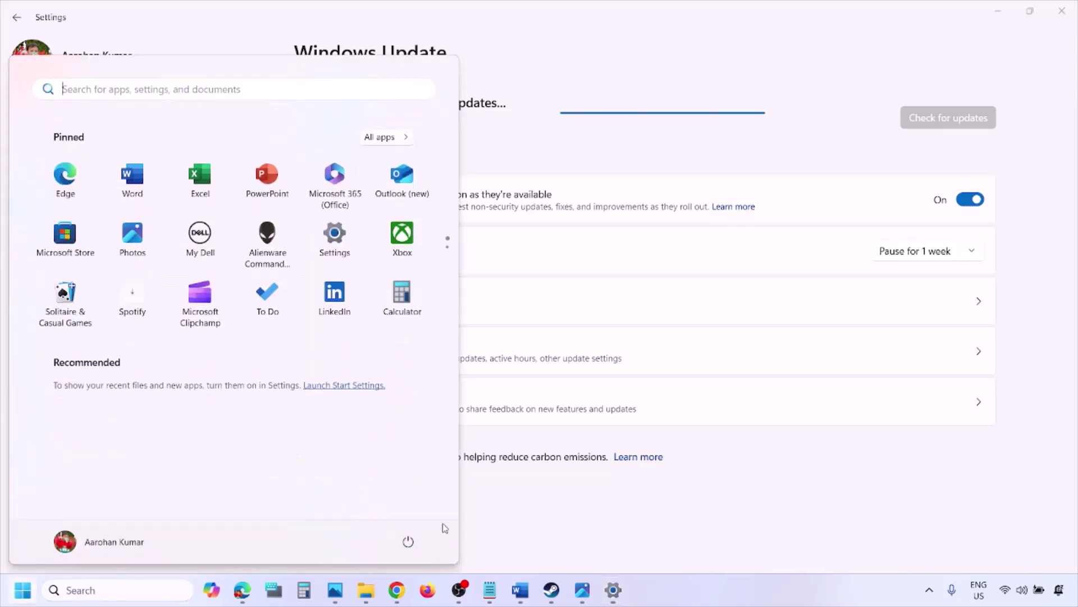
left_click(408, 541)
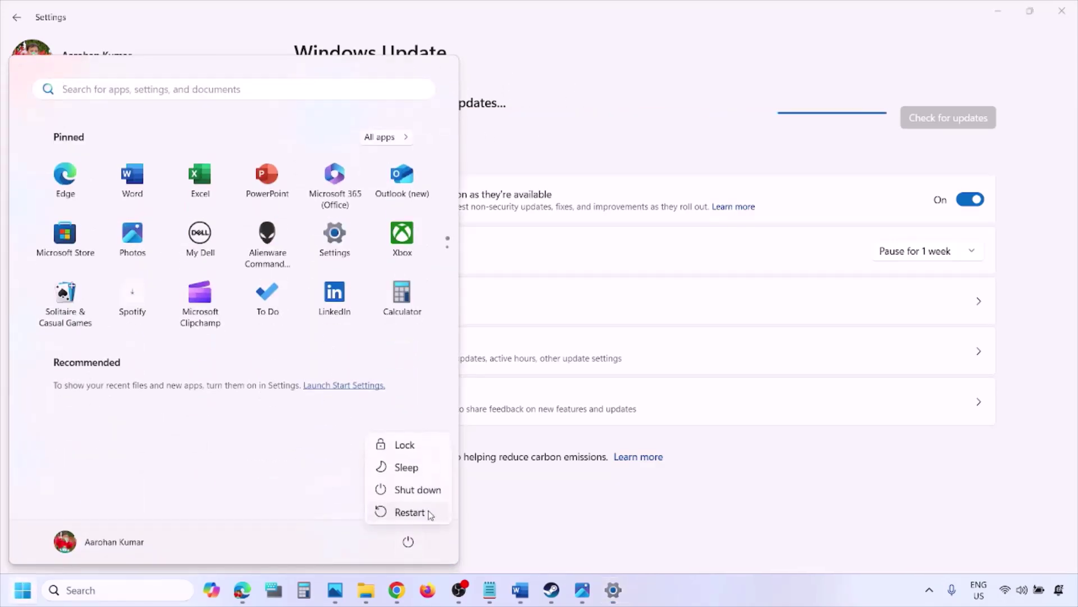
left_click(520, 589)
Copy the Visual C++ files link from Step 8 of the notes and open it in a new Chrome window.
scroll(470, 434, "down", 3)
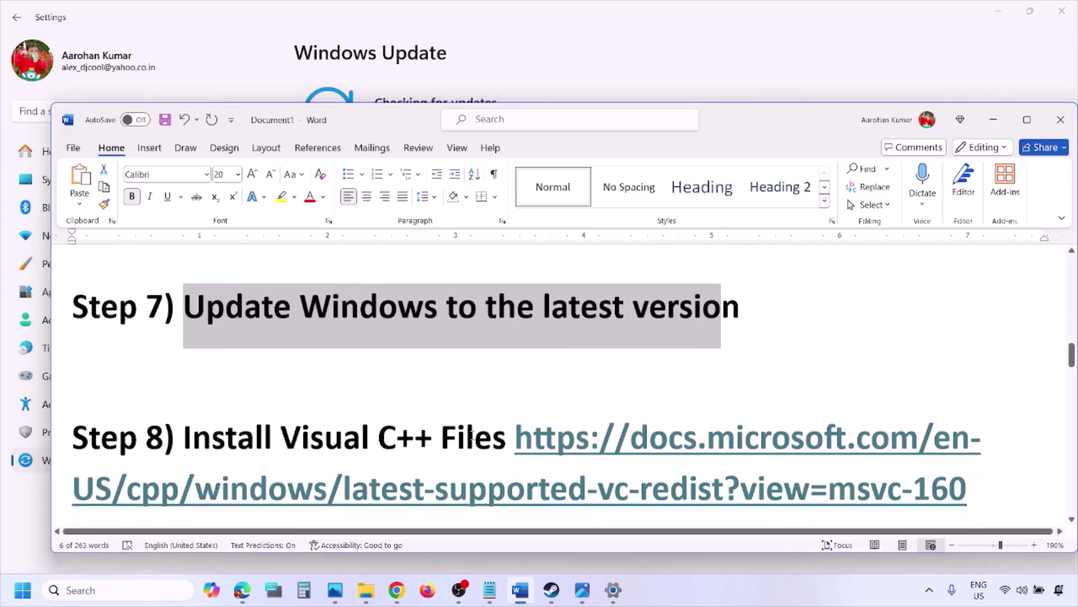
left_click_drag(985, 468, 590, 417)
key("ctrl+c")
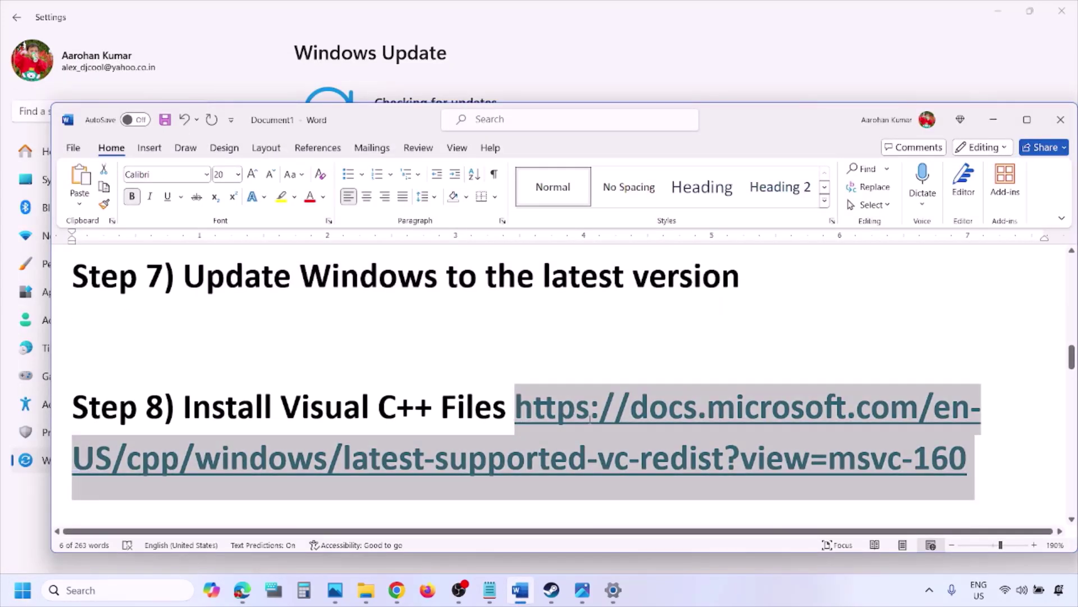
right_click(396, 590)
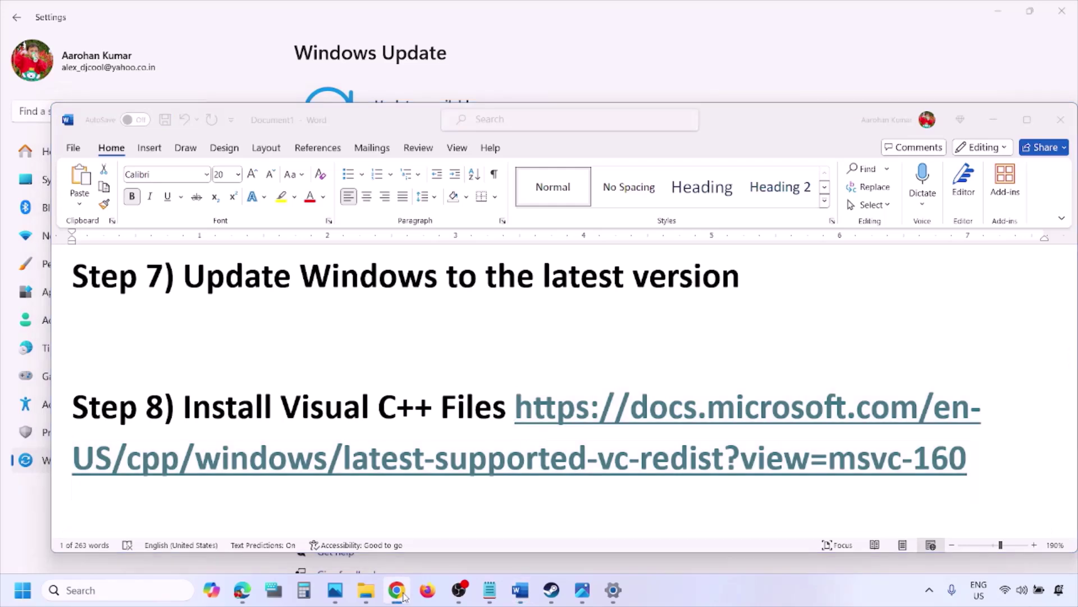
left_click(352, 459)
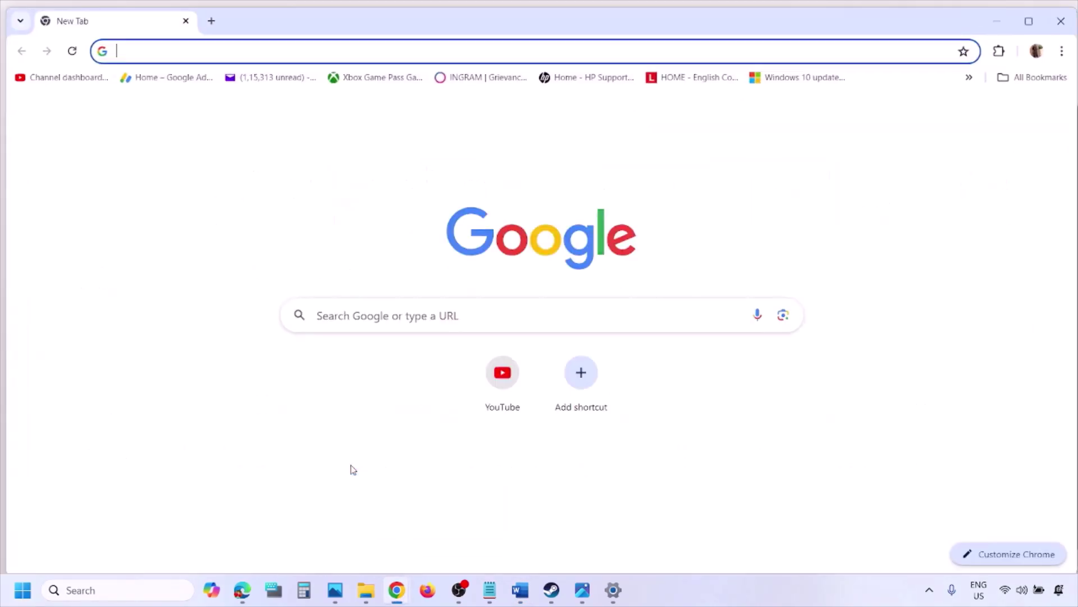
key("ctrl+v")
key("Return")
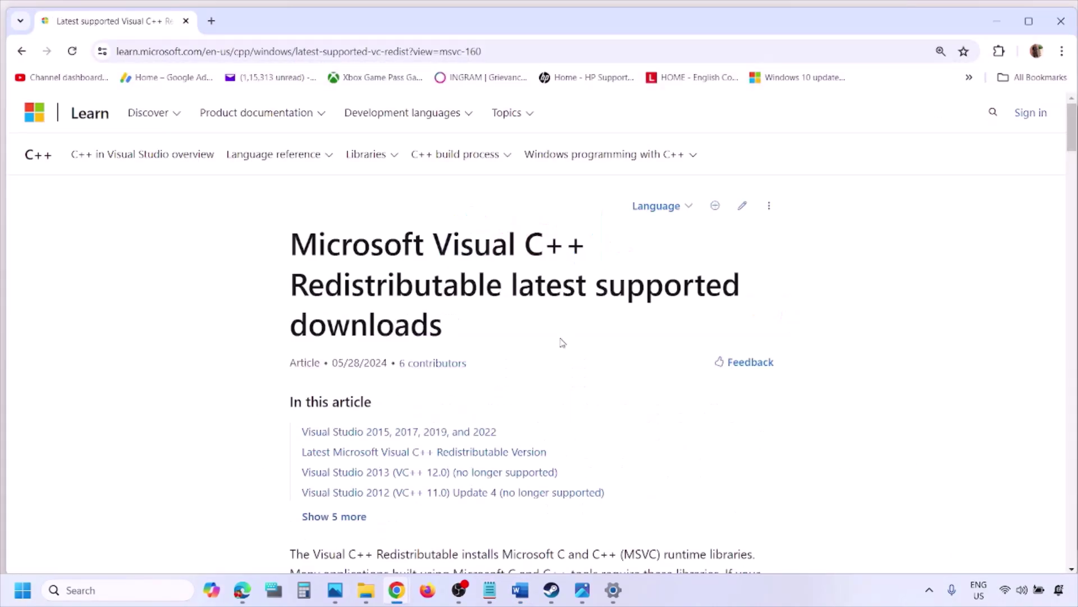
Look through the Visual Studio 2015, 2017, 2019, and 2022 section and find the X86 and X64 rows in the download table.
scroll(469, 329, "down", 6)
scroll(468, 326, "down", 4)
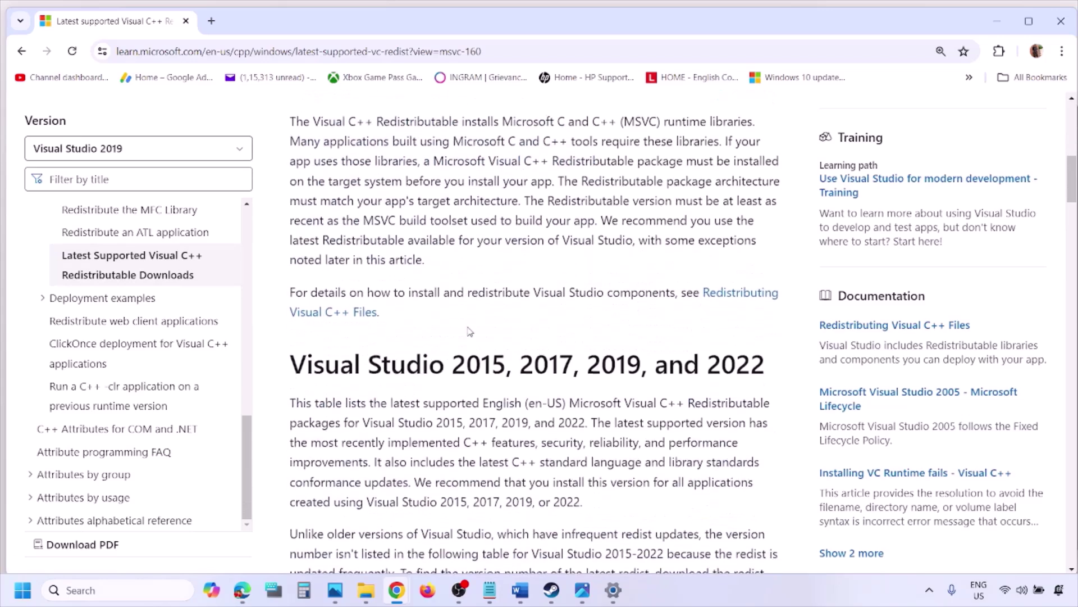
left_click_drag(341, 302, 724, 301)
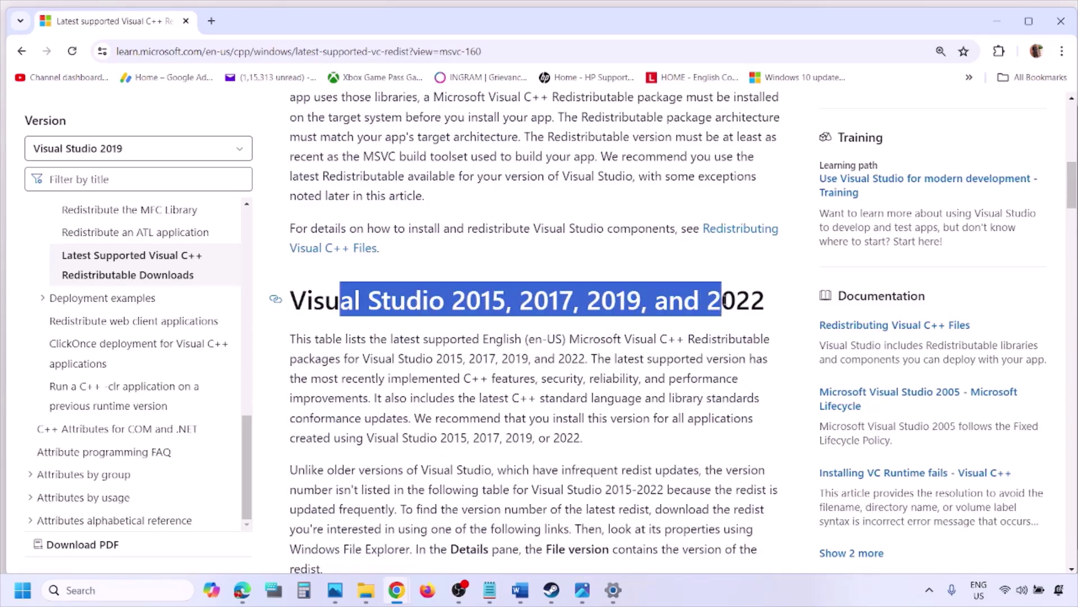
scroll(472, 402, "down", 10)
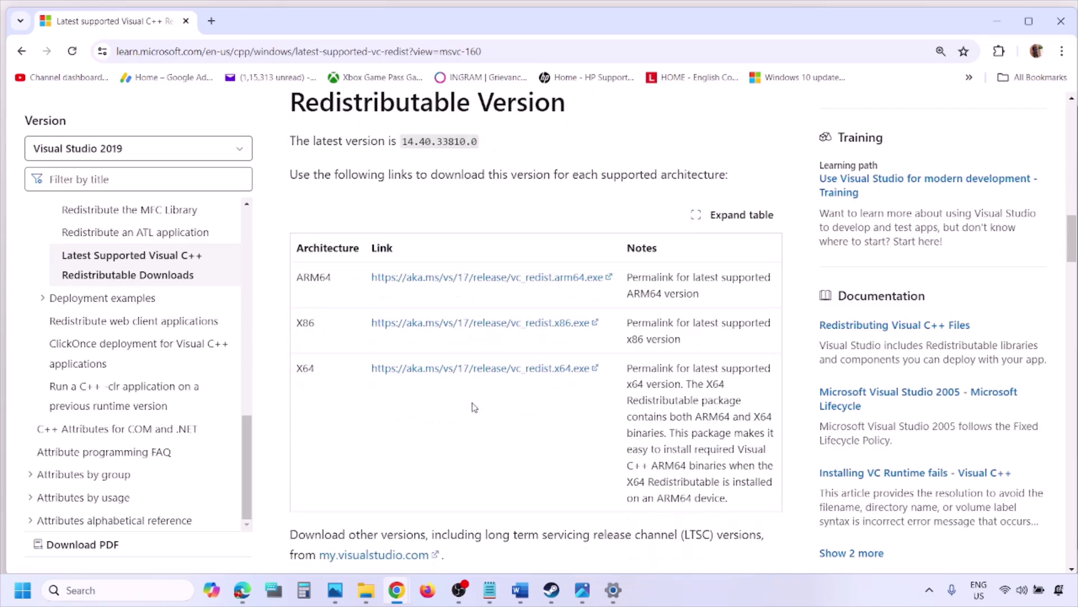
double_click(305, 323)
double_click(305, 367)
Download the X86 redistributable (vc_redist.x86.exe) and start the Repair in its setup.
left_click_drag(299, 322, 530, 335)
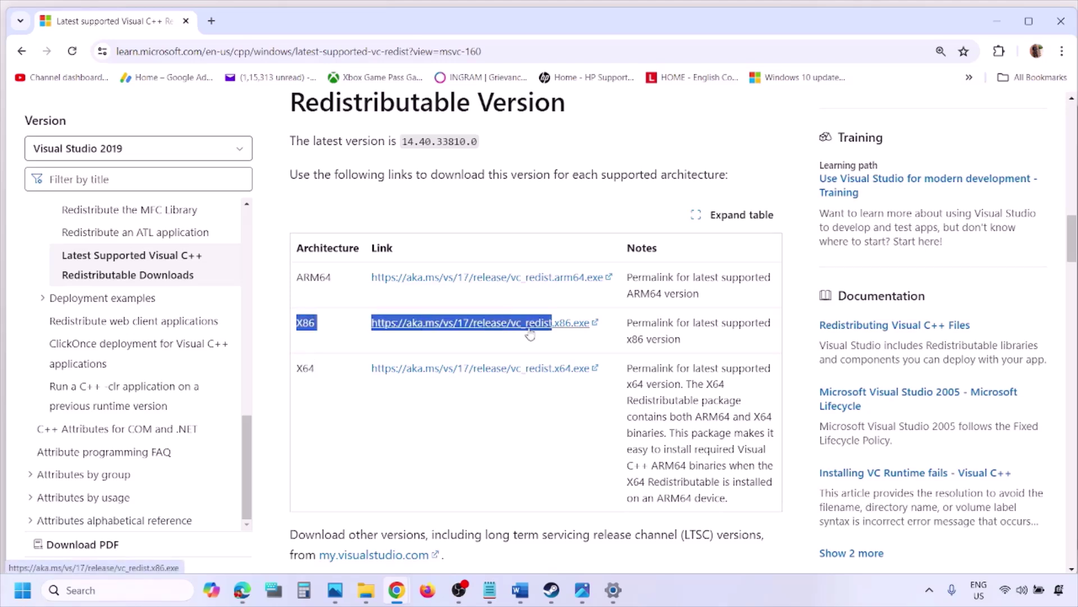
left_click(529, 334)
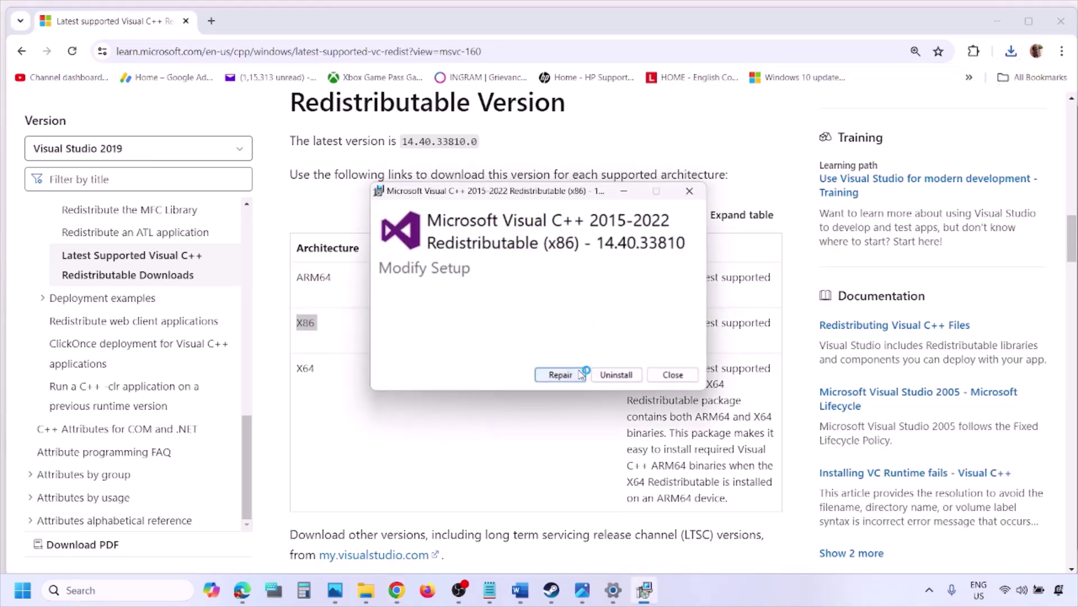
left_click(580, 374)
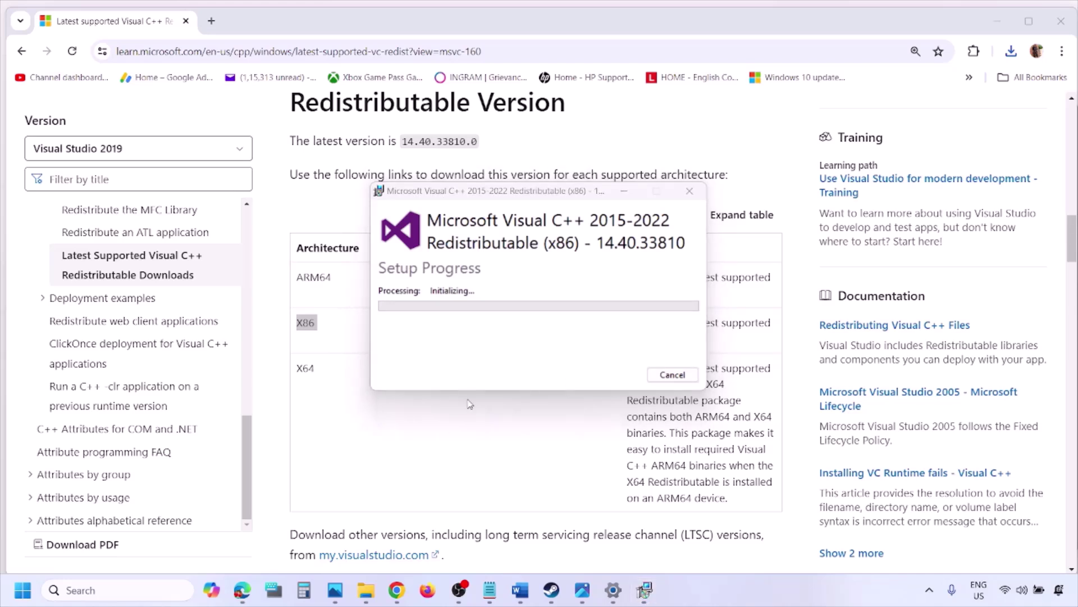
Download the X64 redistributable, run VC_redist.x64.exe, and start its Repair.
double_click(304, 368)
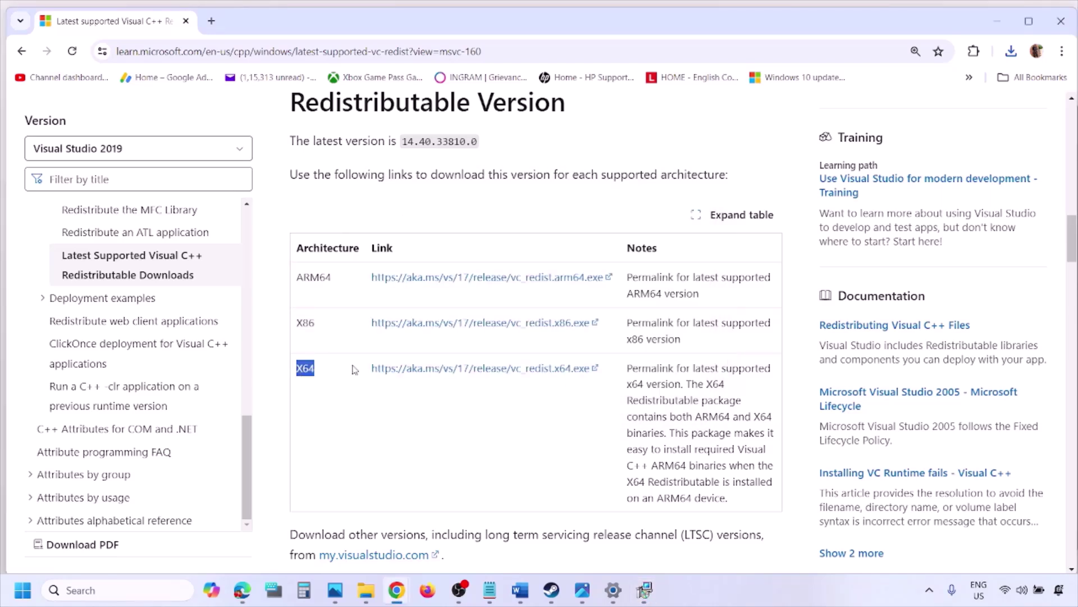
left_click(489, 375)
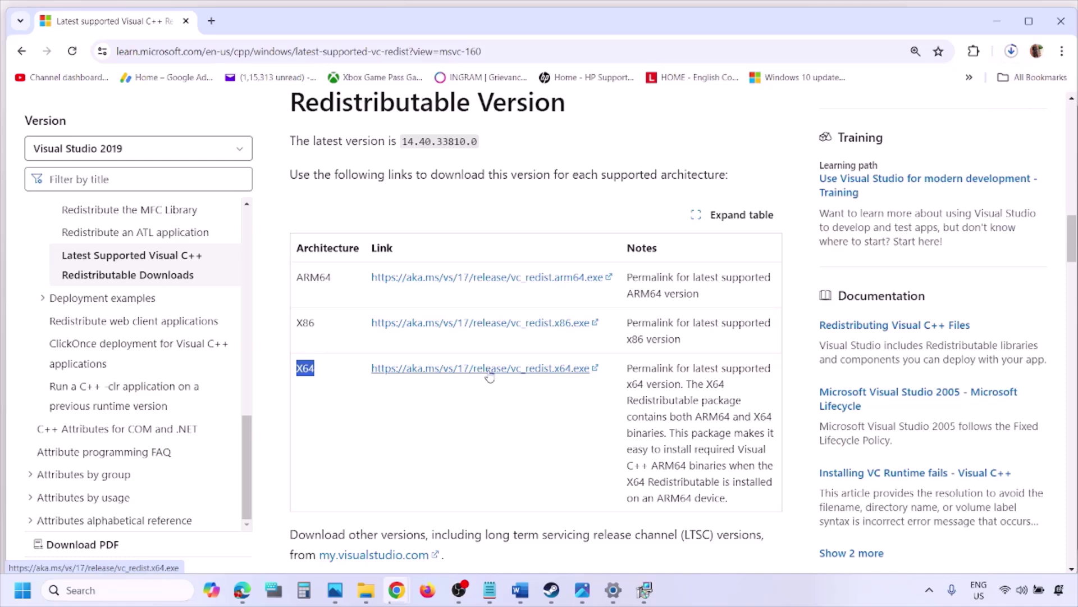
left_click(645, 596)
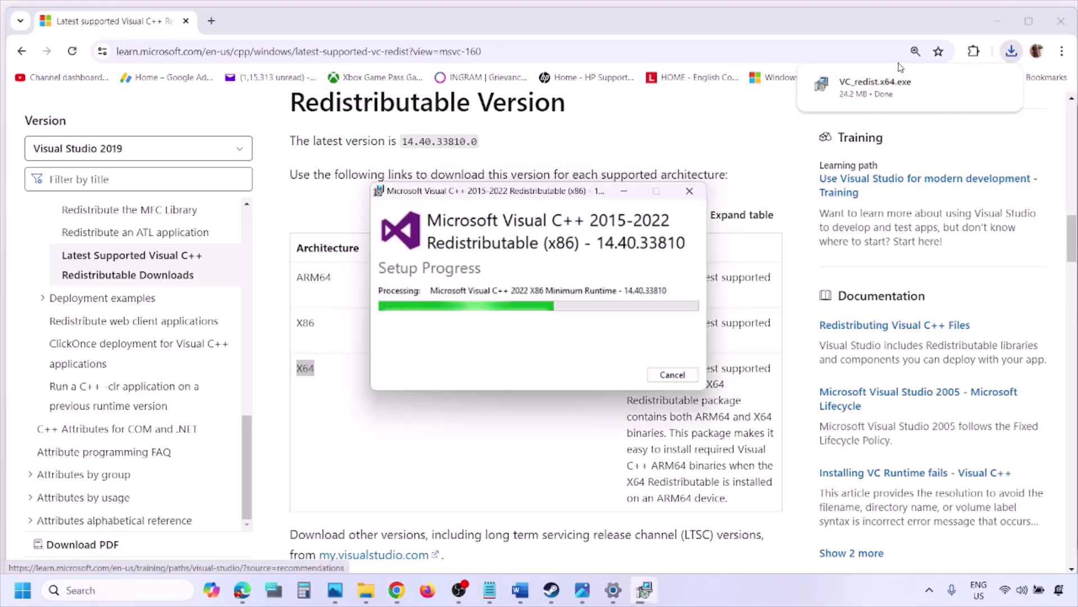
left_click(747, 259)
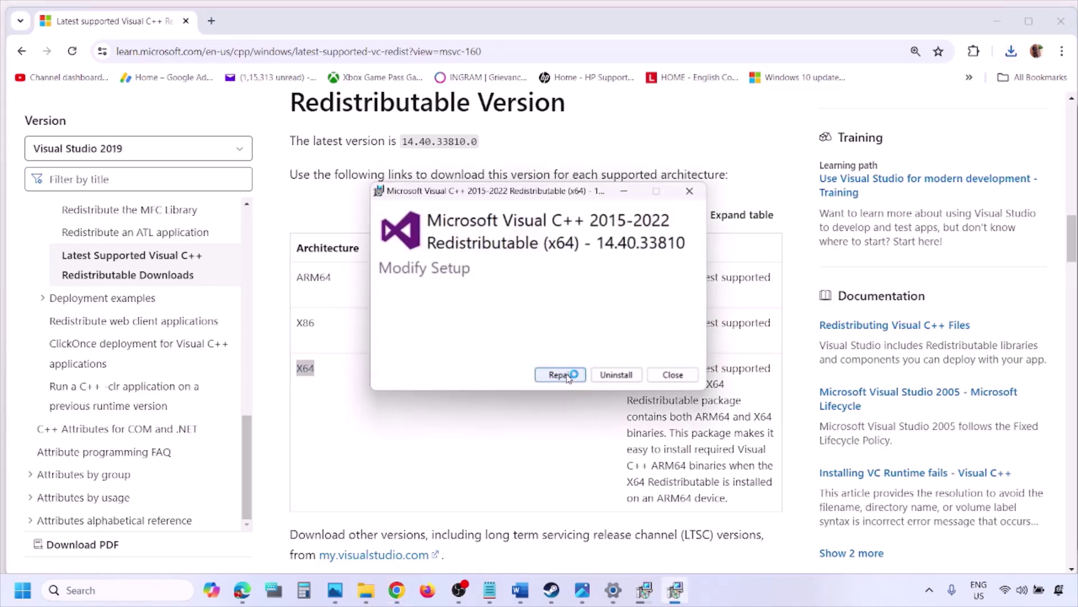
left_click(567, 375)
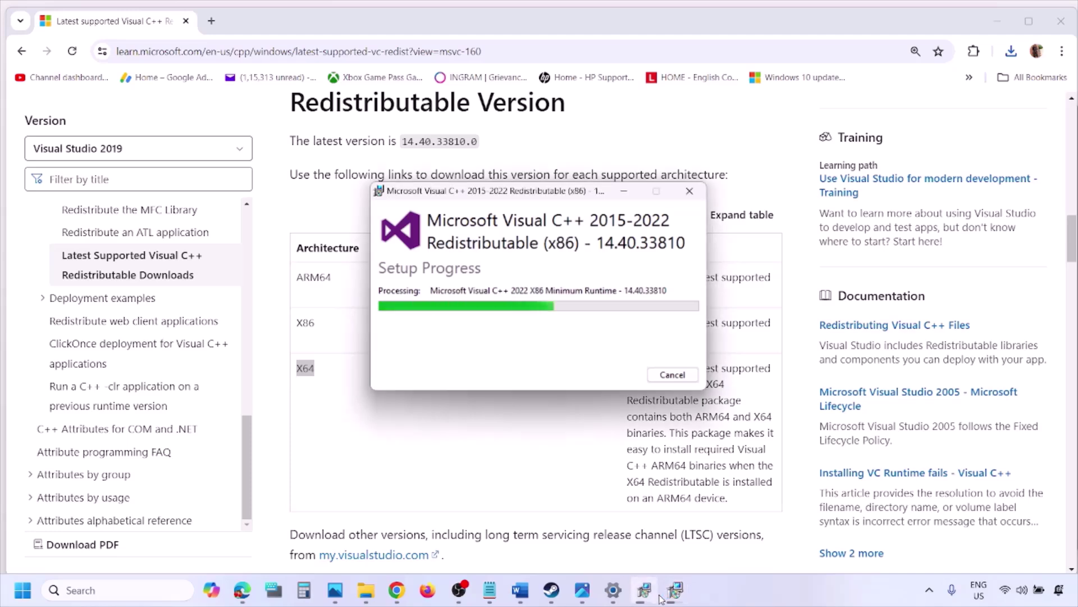
Arrange the x86 and x64 setup windows side by side, and bring the download page back to the front.
left_click_drag(593, 192, 343, 240)
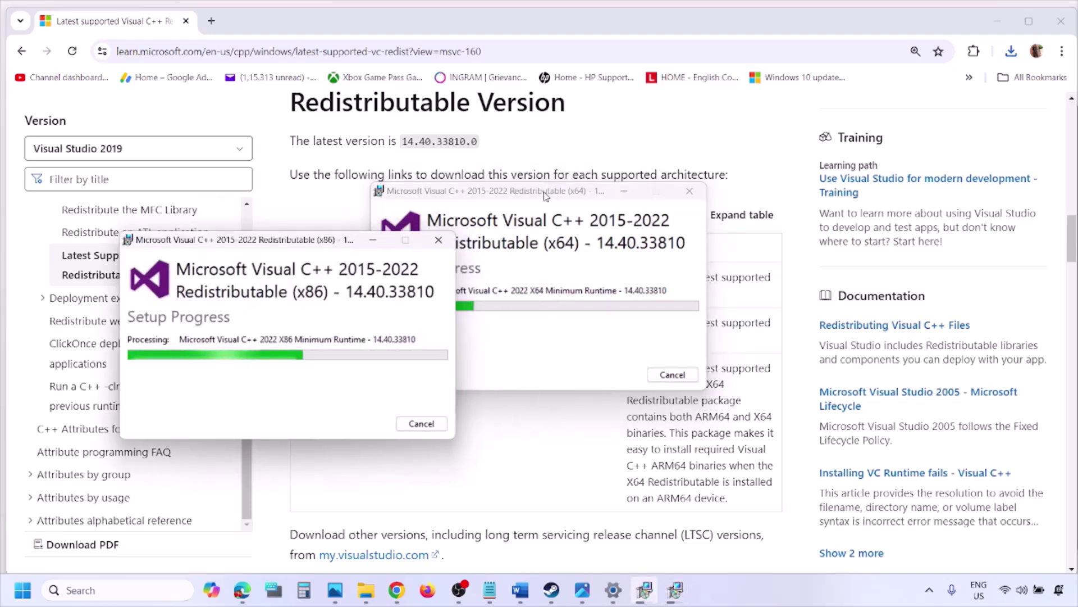
left_click_drag(618, 190, 755, 250)
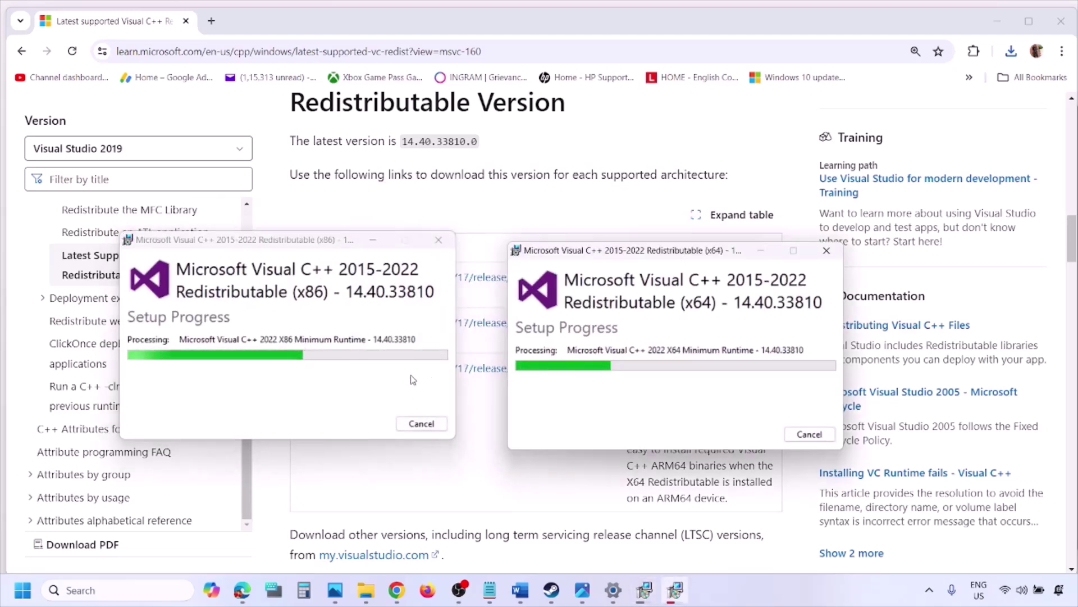
left_click(475, 486)
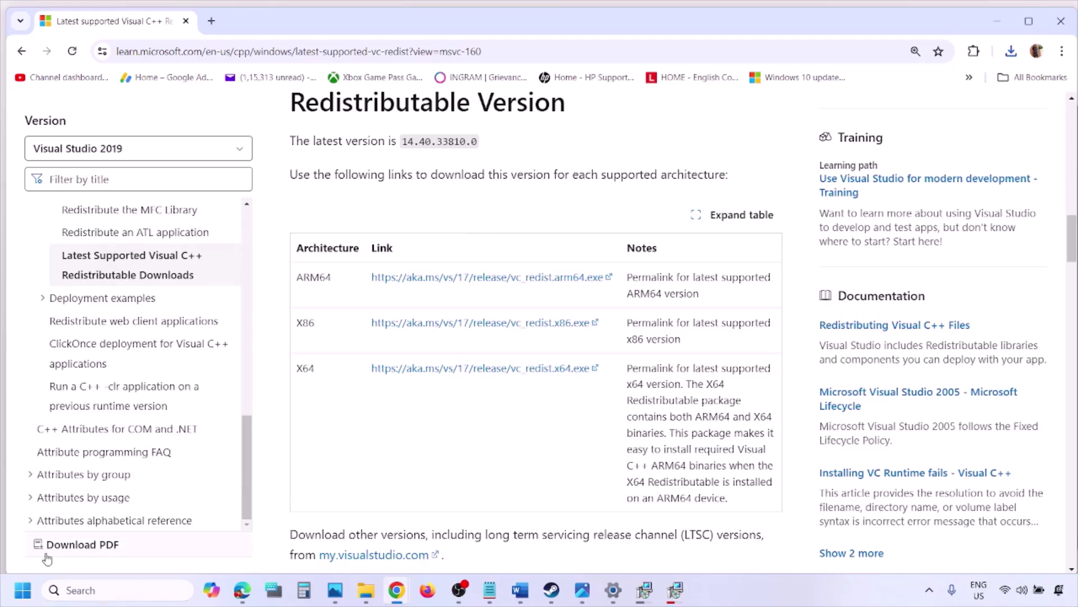
Show the Restart choice among the power options over the download page, and dismiss the options without restarting.
left_click(22, 590)
left_click(408, 541)
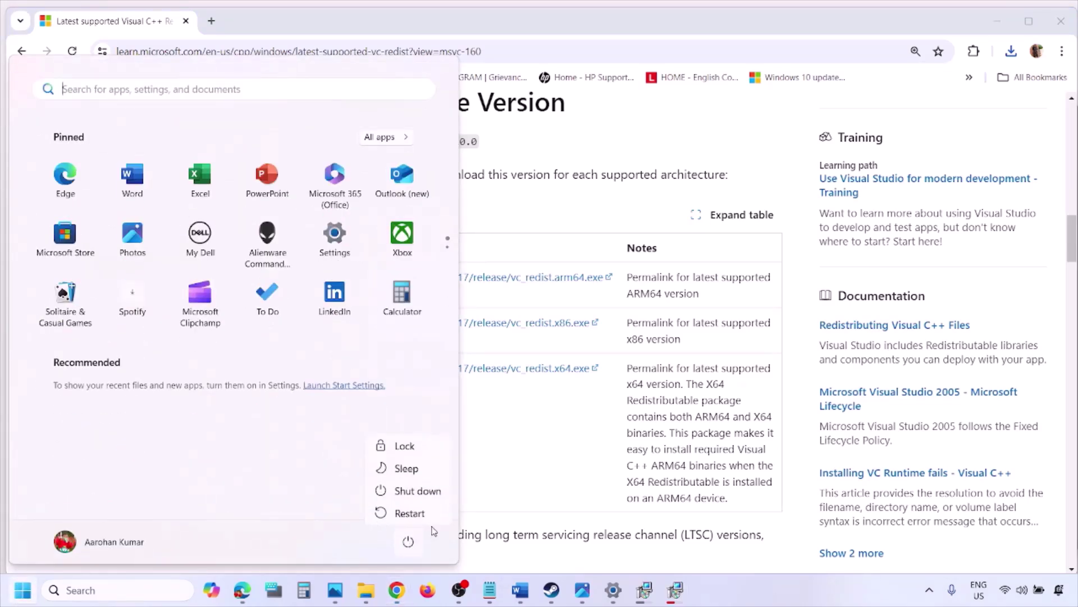
left_click(560, 478)
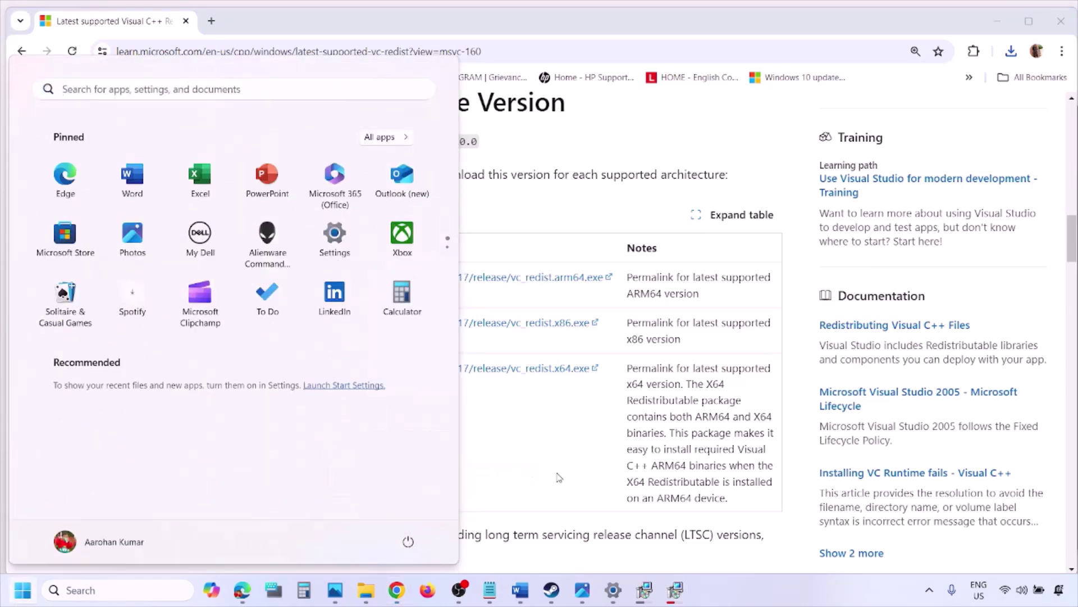
Switch to the Word document, maximize its window and bring up Step 9 about unplugging external devices.
left_click(559, 477)
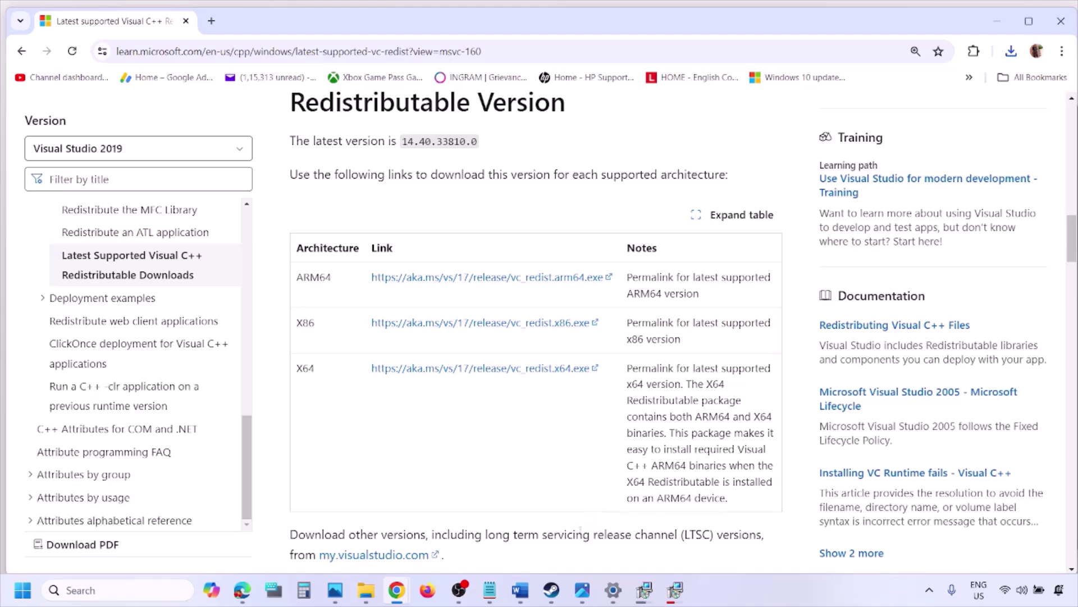
left_click(520, 590)
scroll(462, 381, "down", 3)
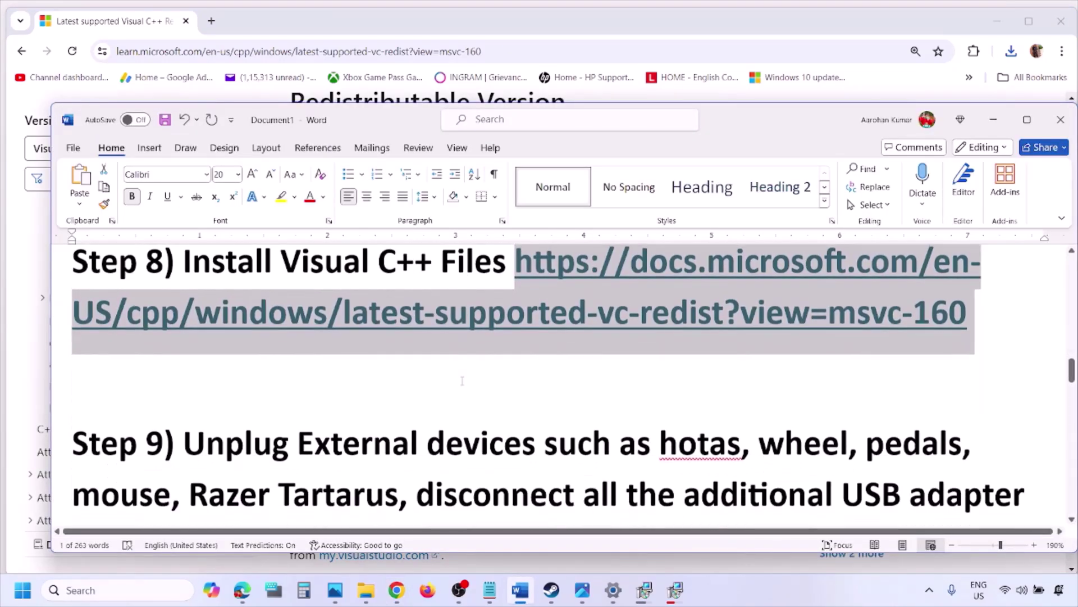
scroll(462, 381, "down", 3)
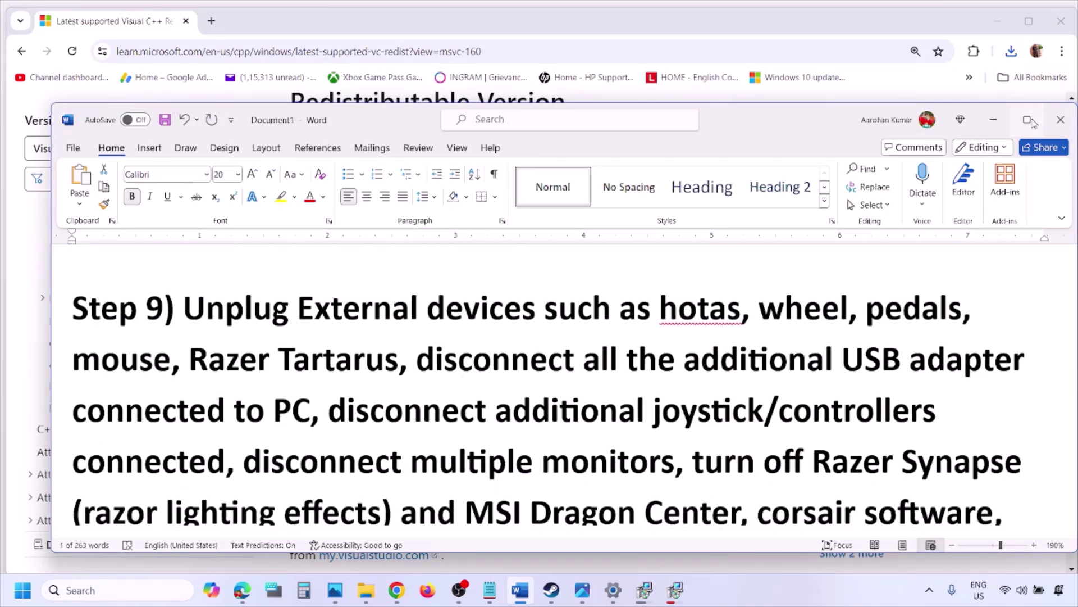
left_click(1030, 120)
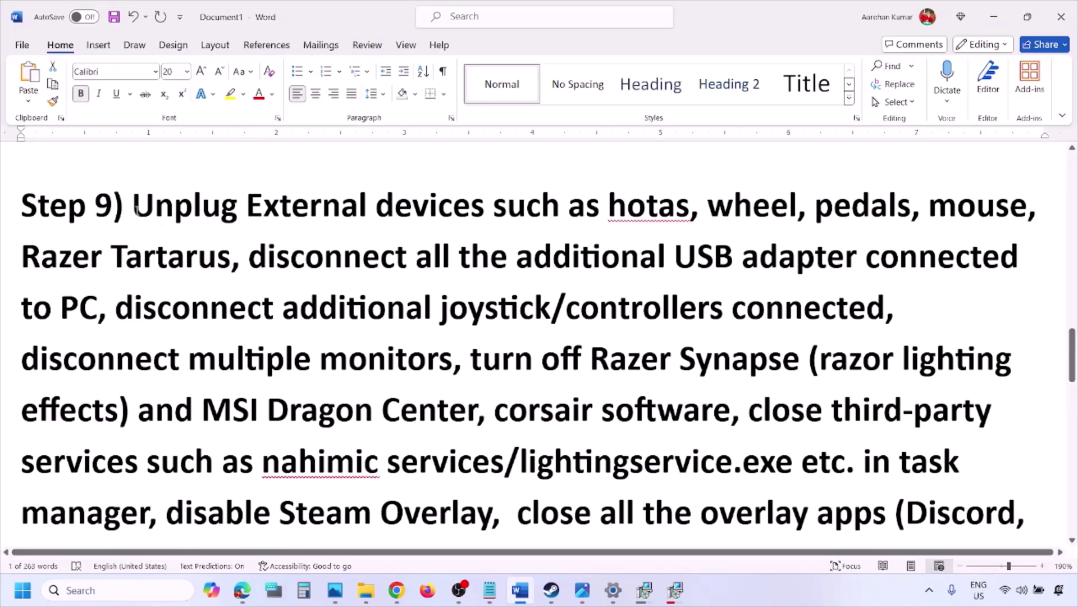
Select in turn the Step 9 phrases on unplugging external devices and USB adapters, disconnecting additional joysticks/controllers, and disconnecting multiple monitors.
left_click_drag(132, 205, 865, 262)
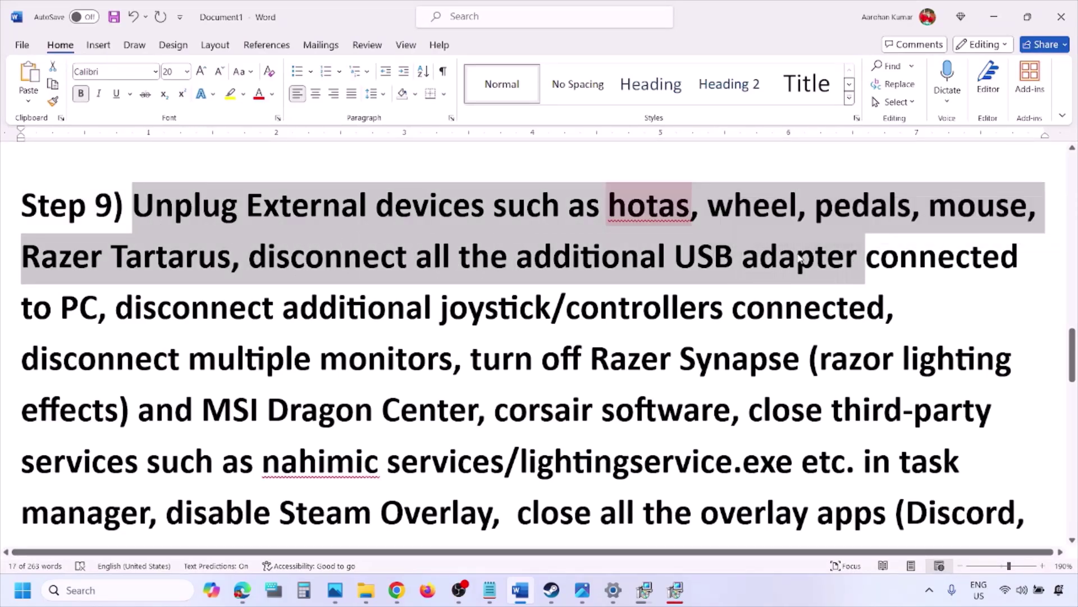
left_click(799, 253)
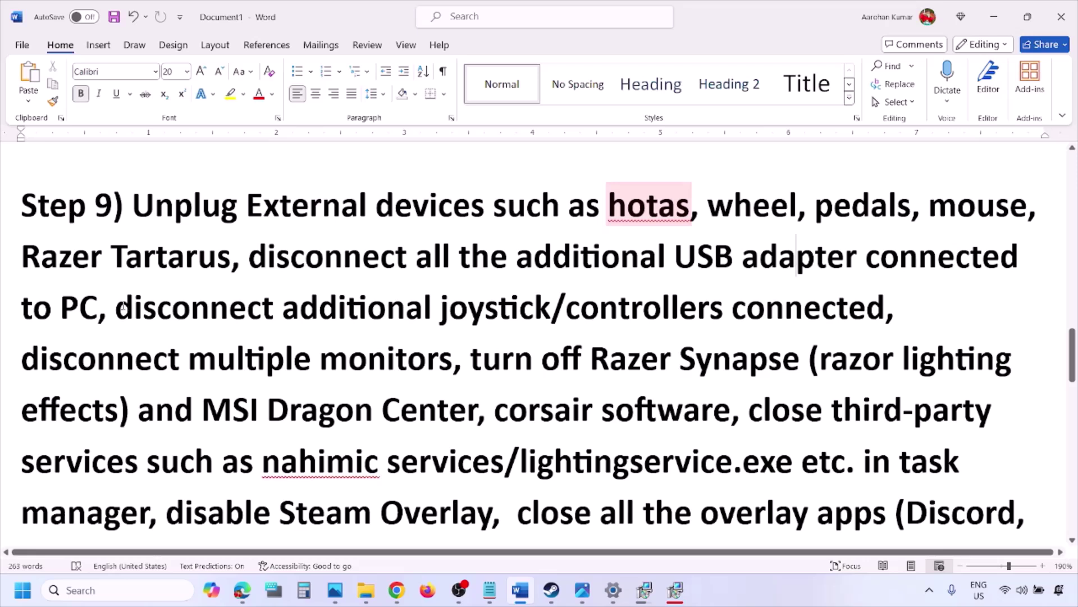
left_click_drag(122, 307, 636, 313)
left_click_drag(729, 315, 885, 312)
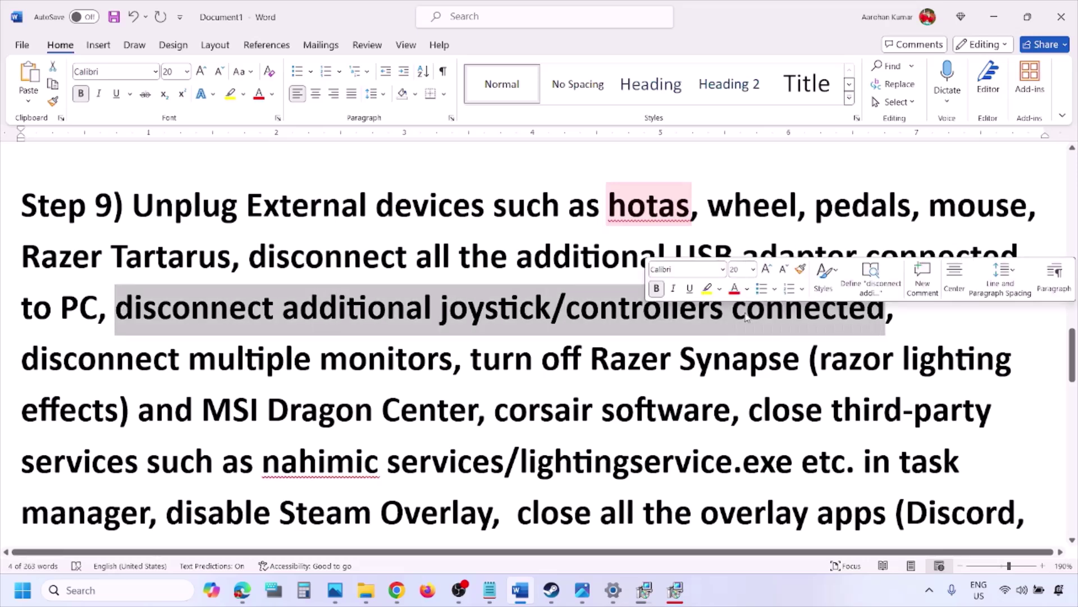
left_click(714, 358)
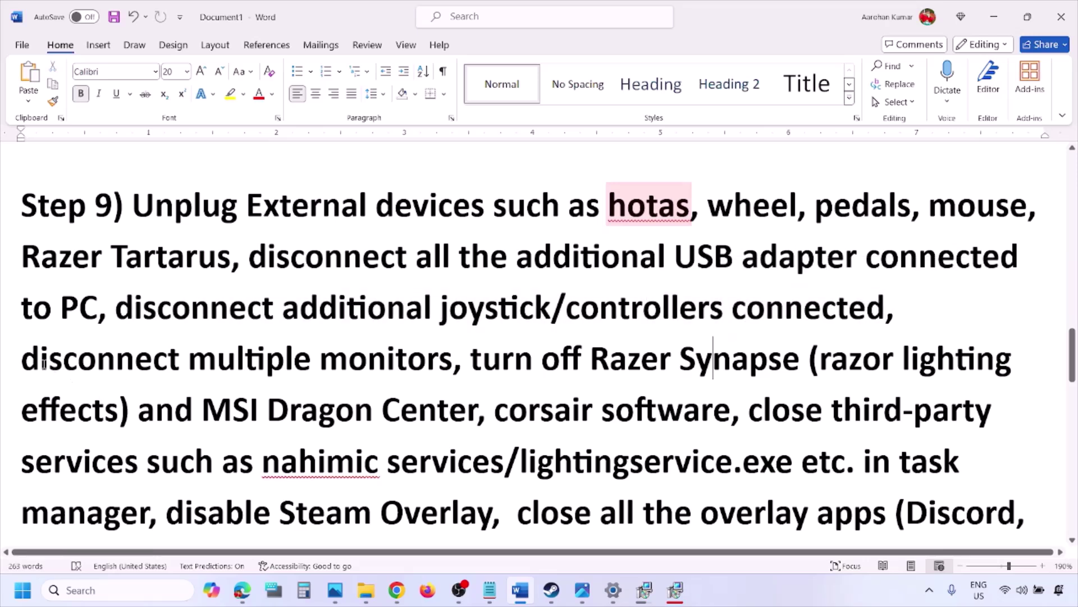
left_click_drag(23, 359, 372, 364)
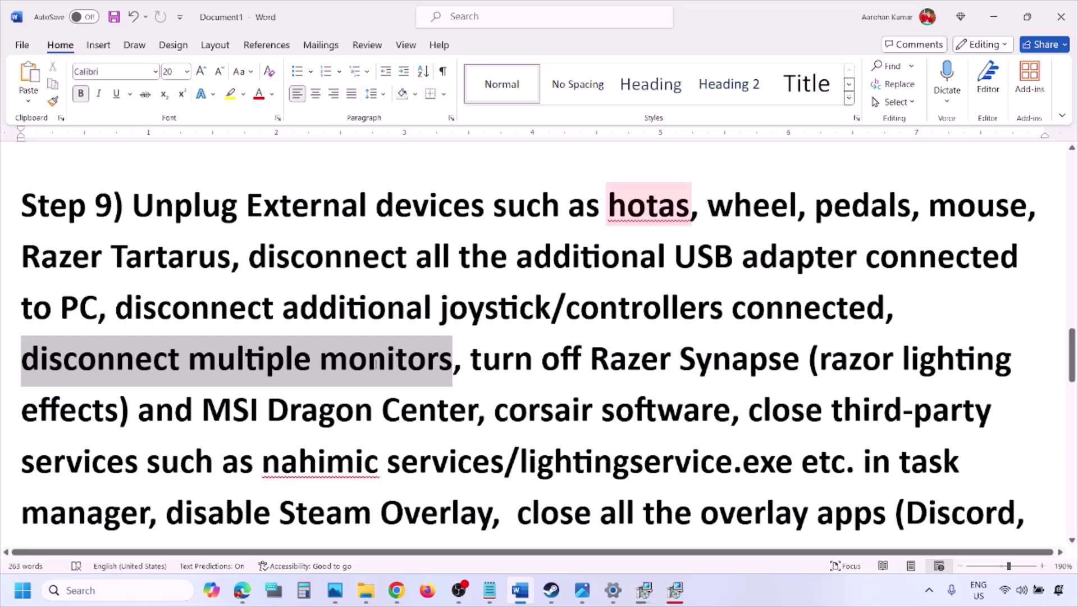
Select the Step 9 text from "turn off Razer Synapse" to "task manager", and after it the phrase "disable Steam Overlay".
scroll(473, 298, "down", 1)
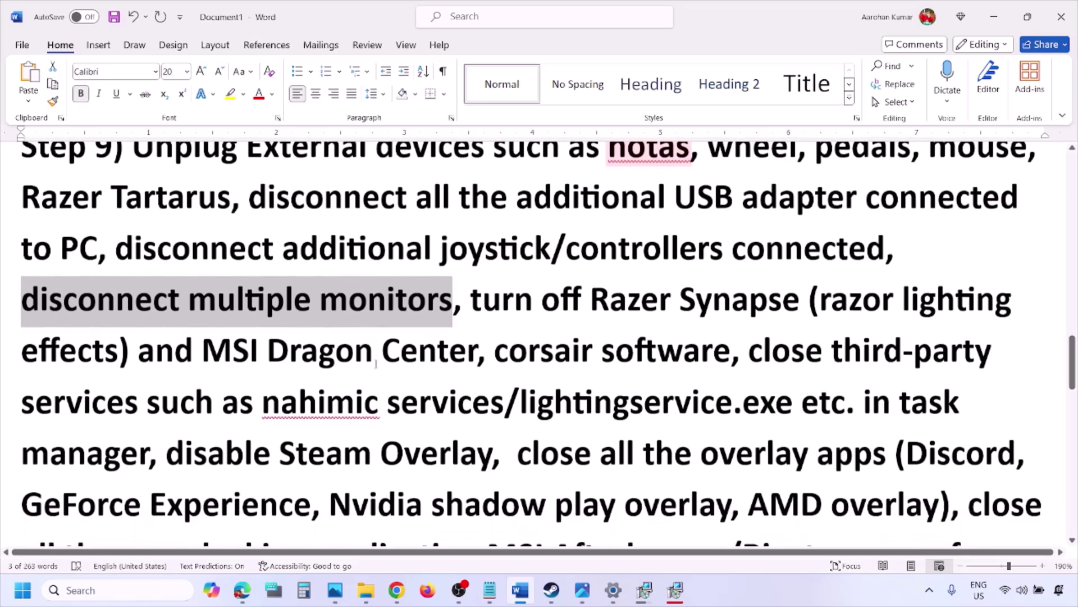
left_click_drag(473, 295, 151, 444)
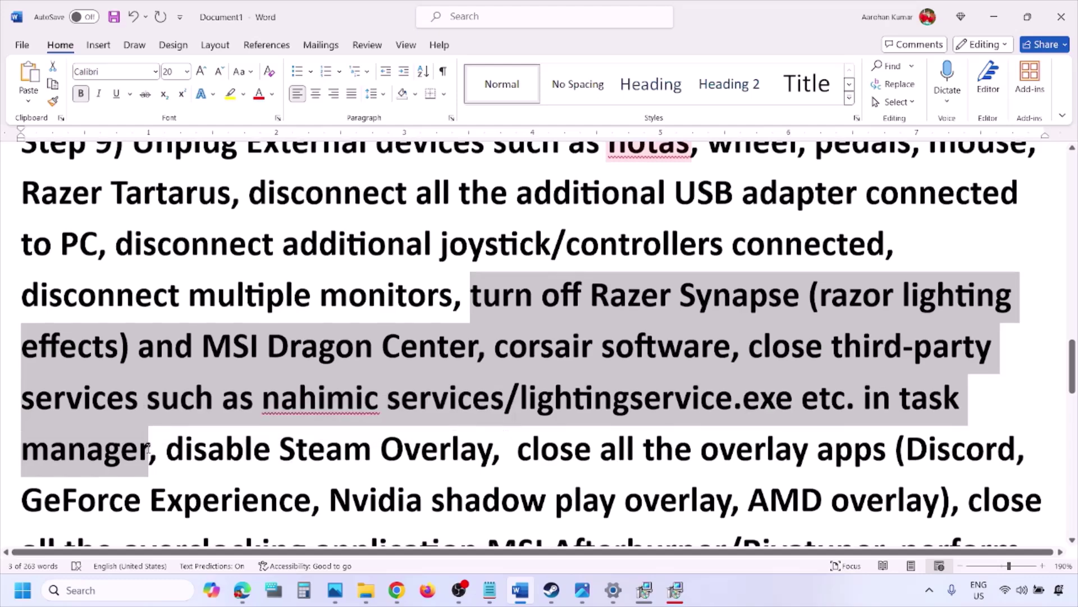
scroll(217, 379, "down", 1)
left_click_drag(166, 390, 492, 393)
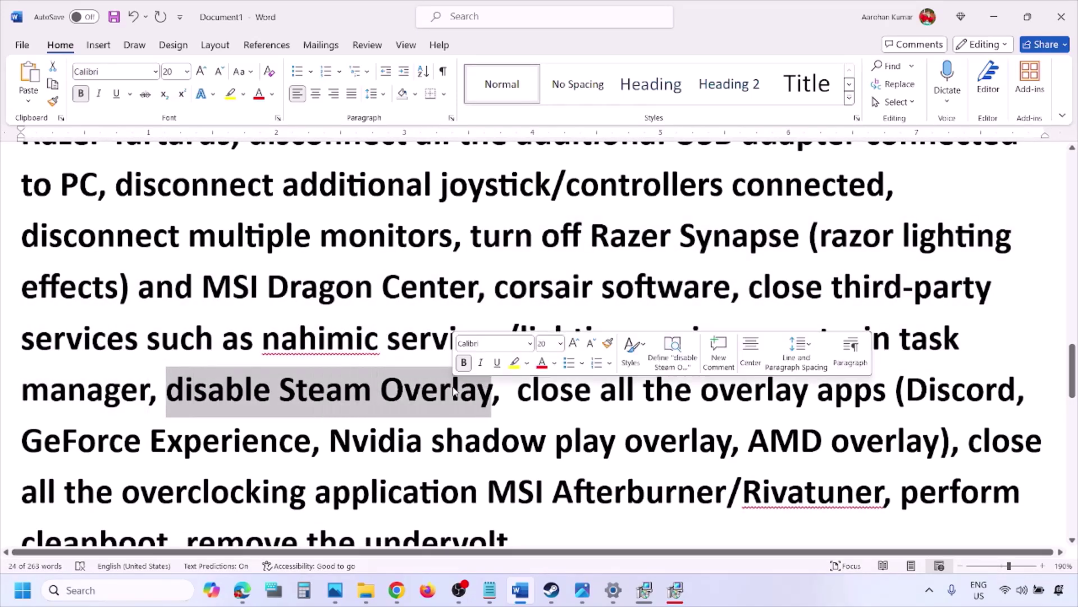
Show the Steam library screenshot 0.png and the image after it, and return to the "disable Steam Overlay" phrase in the document.
left_click(746, 596)
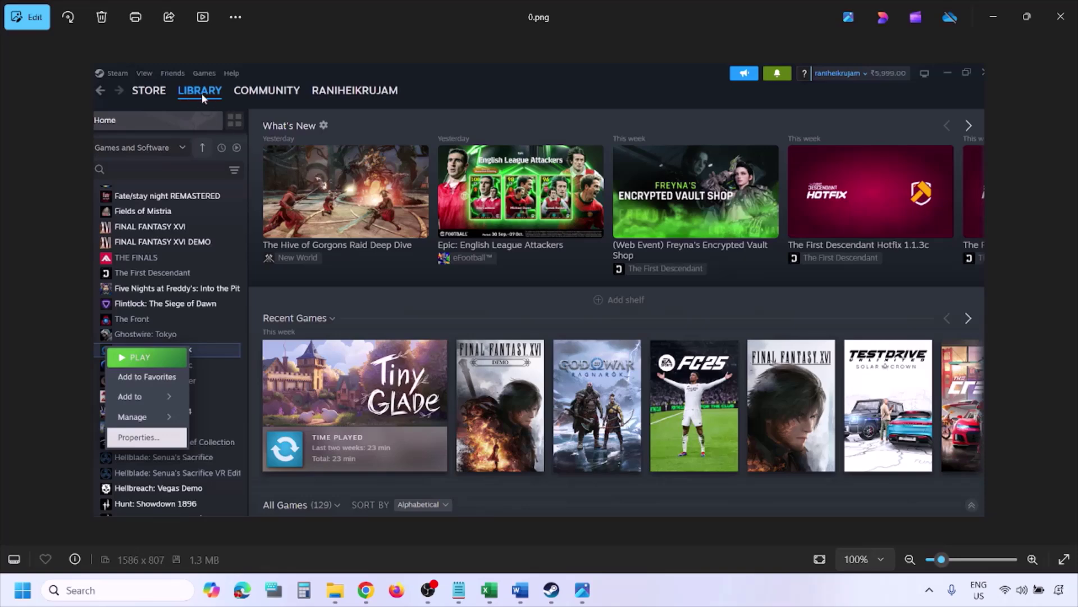
scroll(201, 94, "up", 1)
scroll(136, 289, "down", 1)
key("Right")
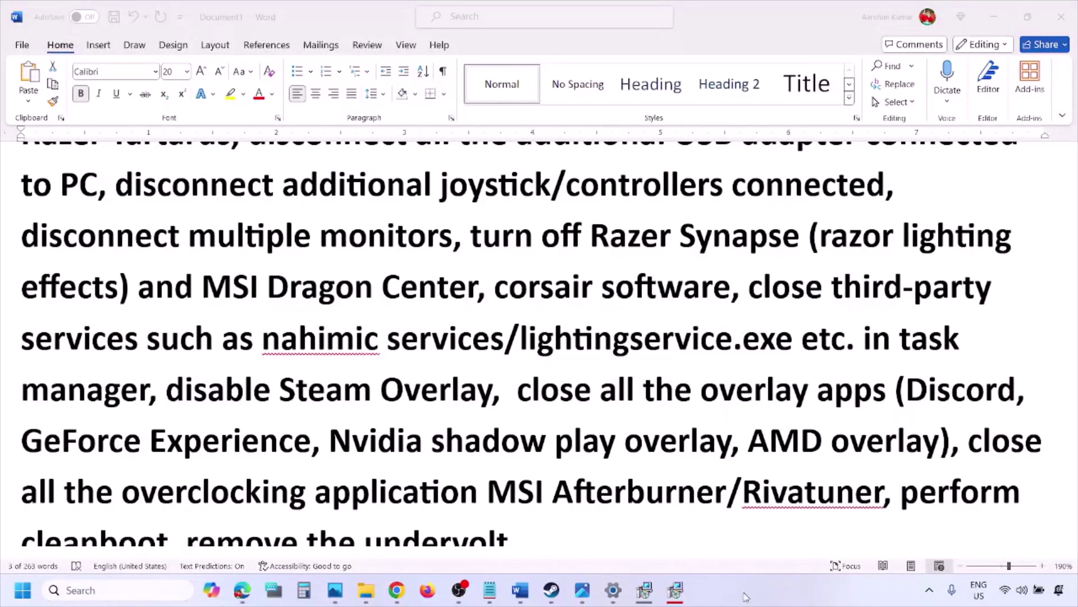
scroll(643, 447, "down", 2)
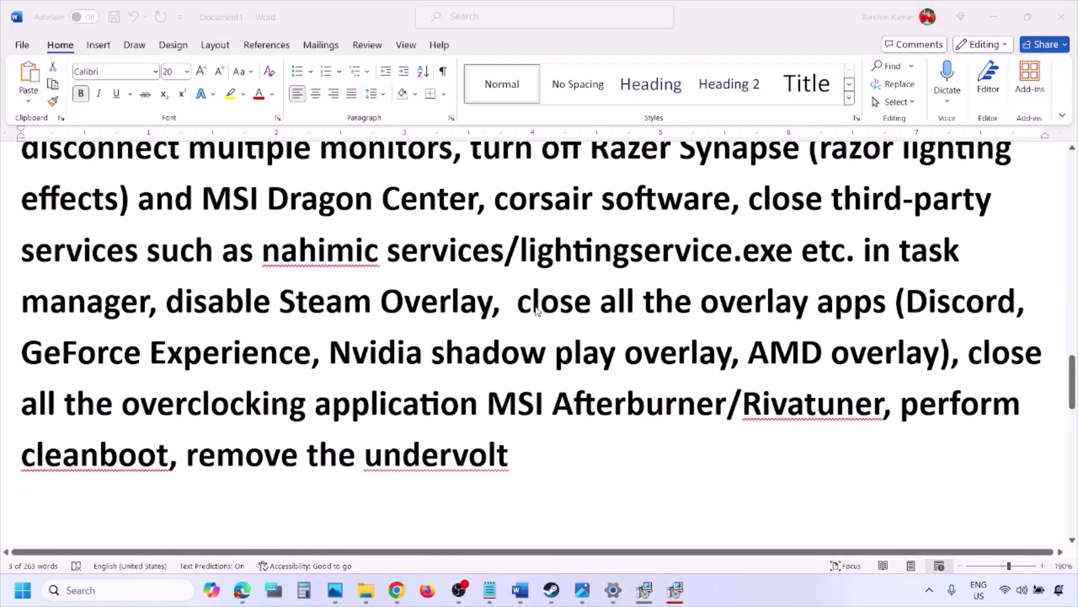
left_click_drag(167, 303, 533, 306)
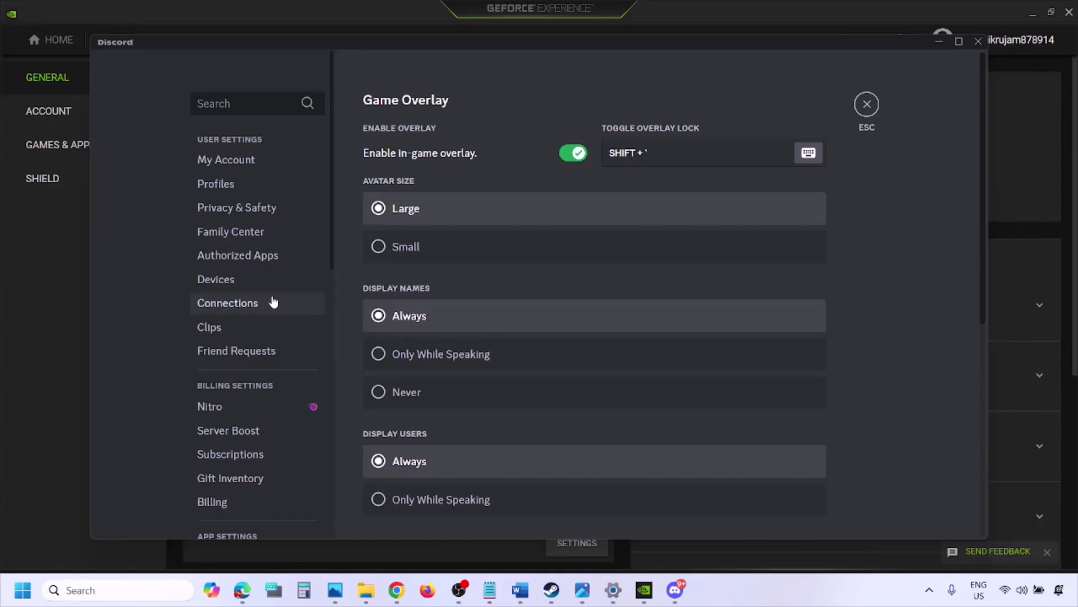
Turn off the in-game overlay in Discord's Game Overlay settings and in GeForce Experience's general settings.
scroll(266, 304, "down", 10)
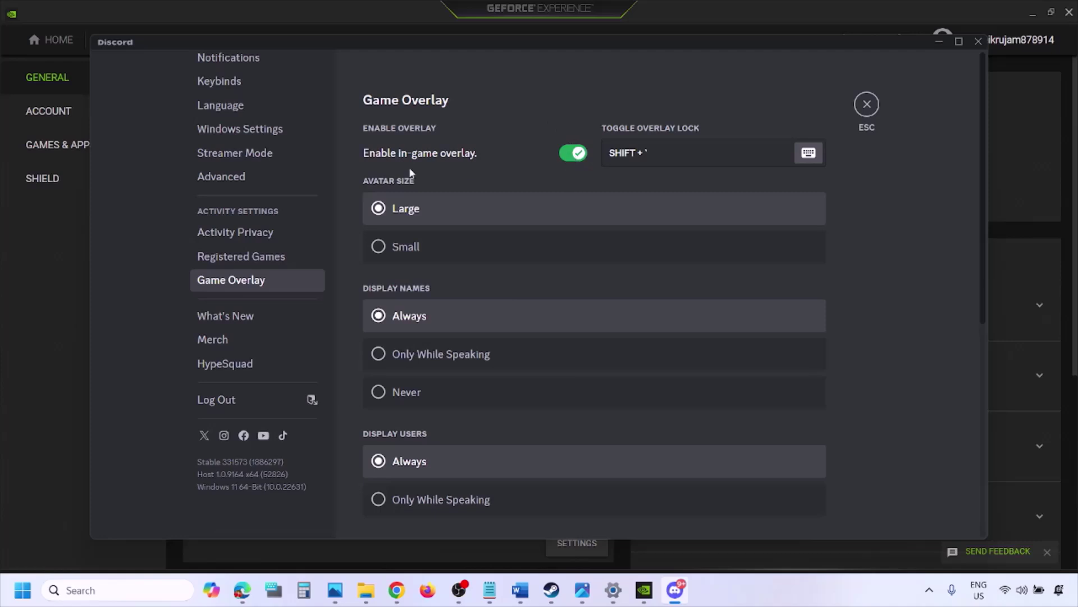
left_click(573, 153)
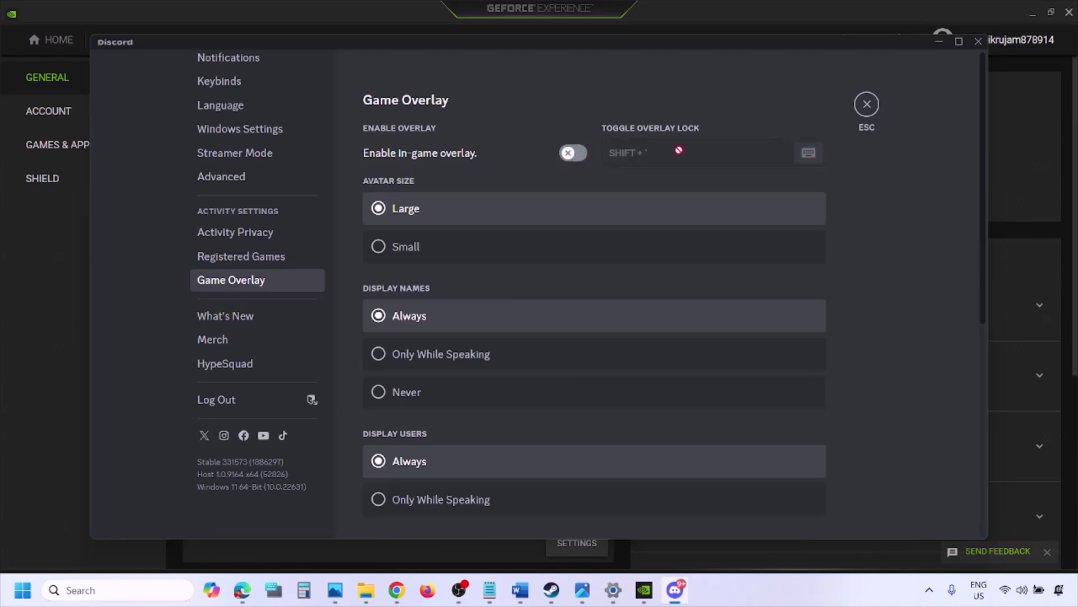
left_click(645, 590)
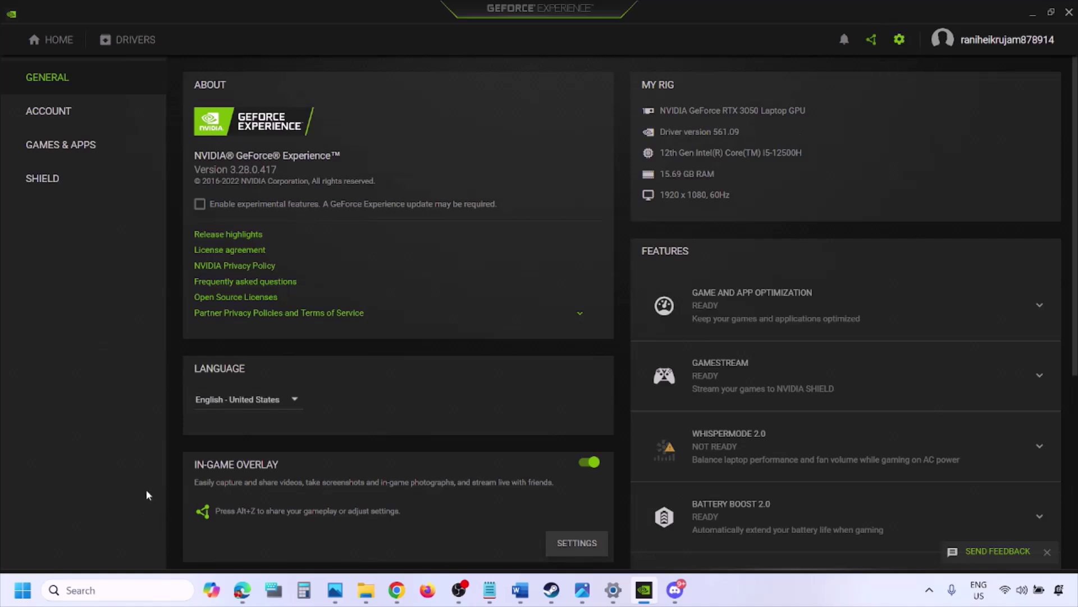
left_click(588, 464)
Switch back to Word and select the phrase "close all the overlay apps" in Step 9.
left_click(518, 597)
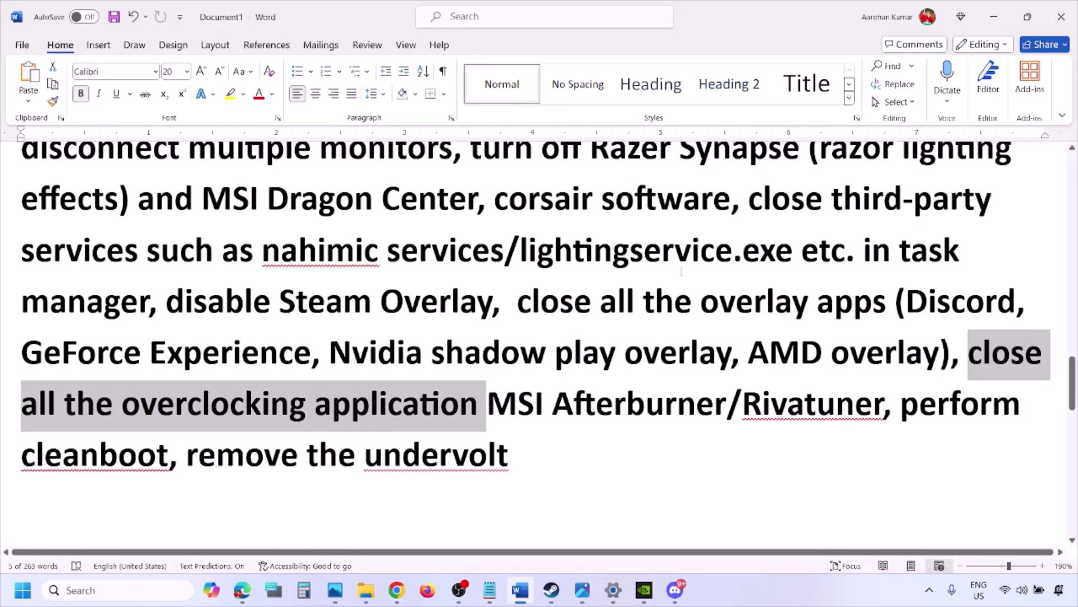
scroll(773, 197, "up", 2)
scroll(542, 329, "down", 2)
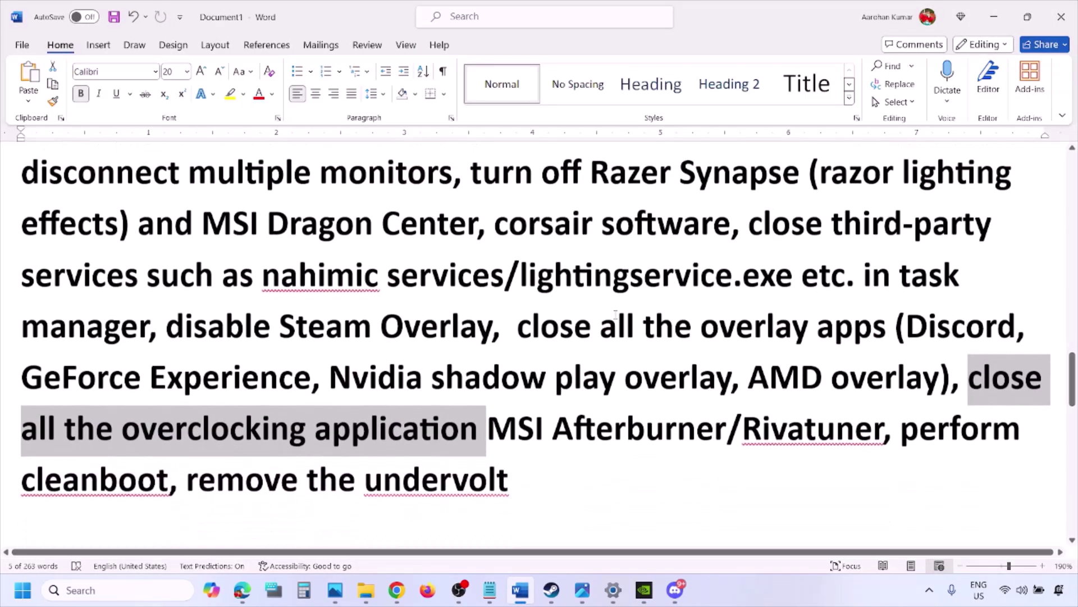
left_click_drag(517, 328, 892, 331)
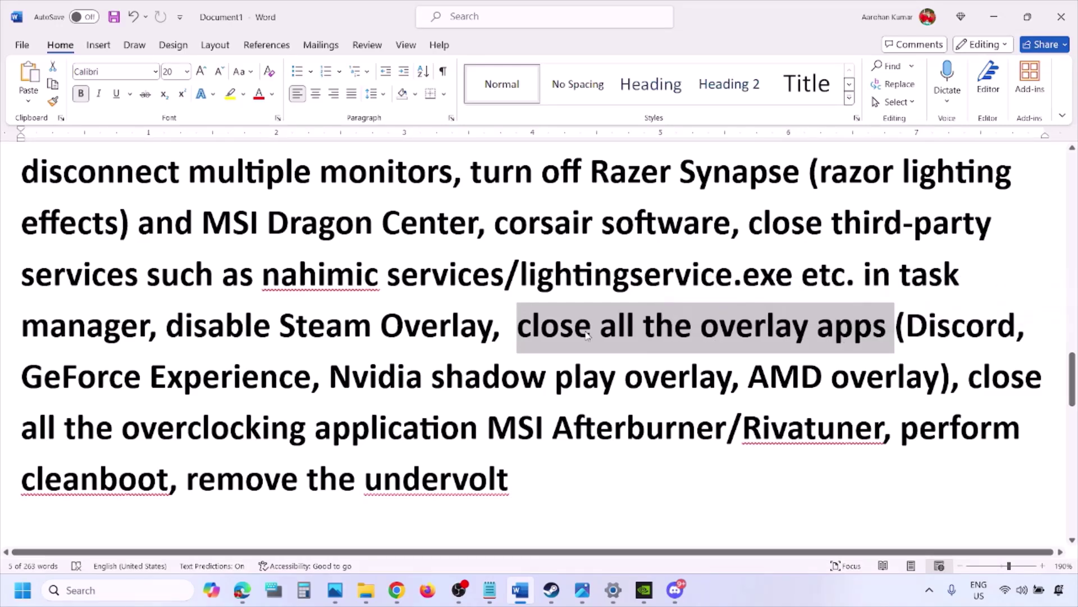
left_click(517, 329)
left_click_drag(518, 329, 893, 331)
Quit the Discord, NVIDIA and G HUB apps running in the background.
left_click(932, 597)
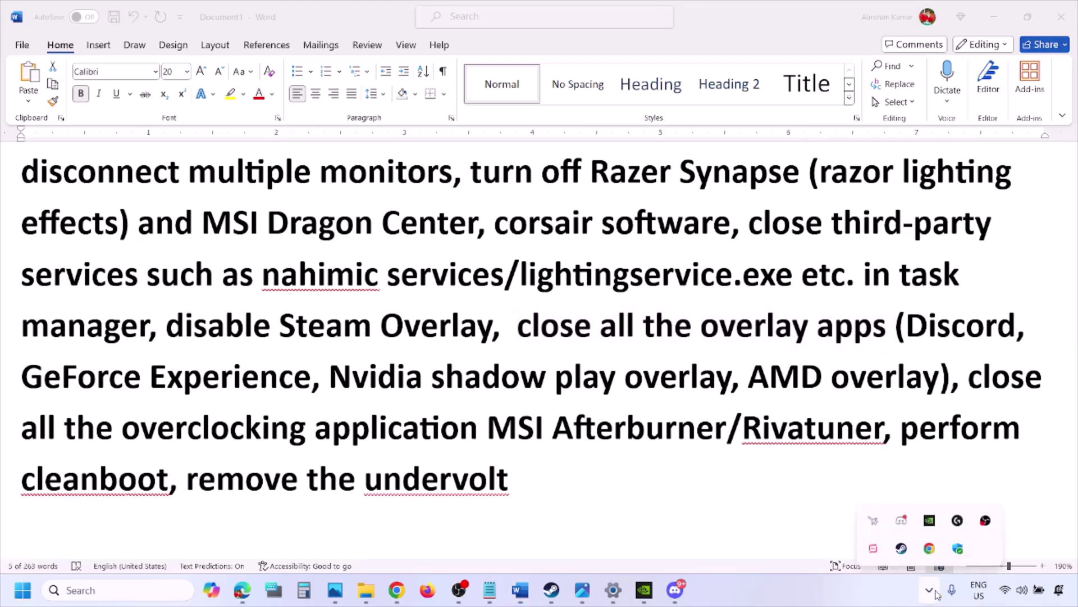
right_click(903, 525)
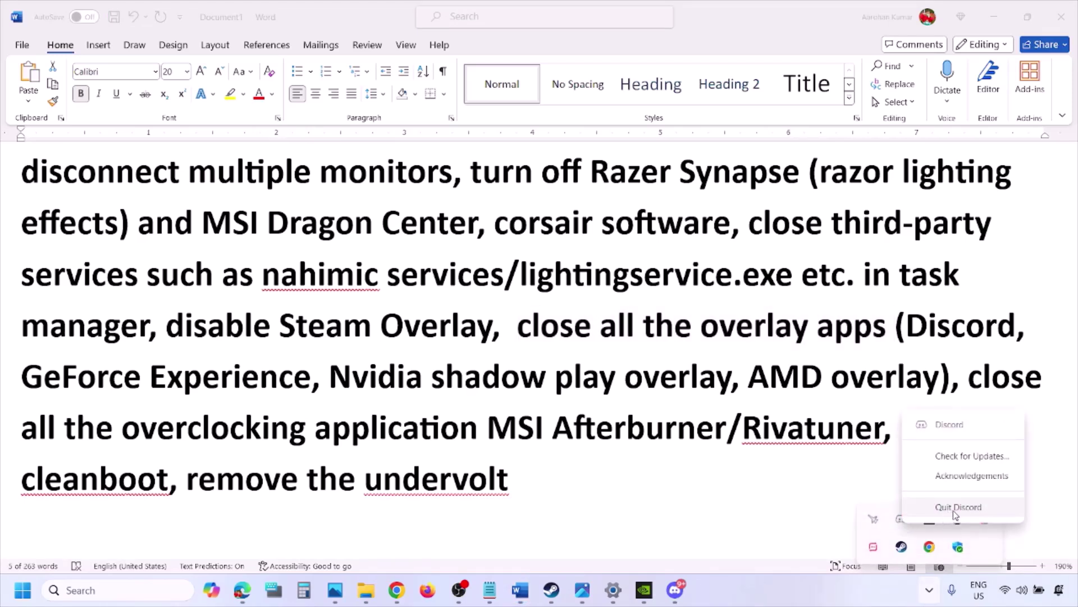
left_click(955, 508)
right_click(901, 523)
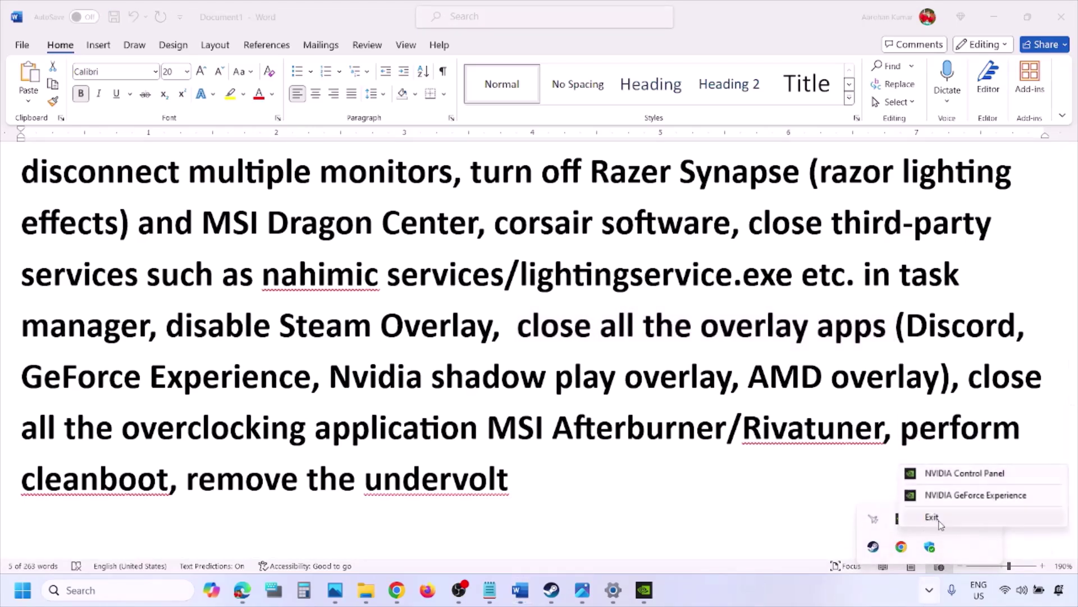
left_click(926, 511)
right_click(901, 521)
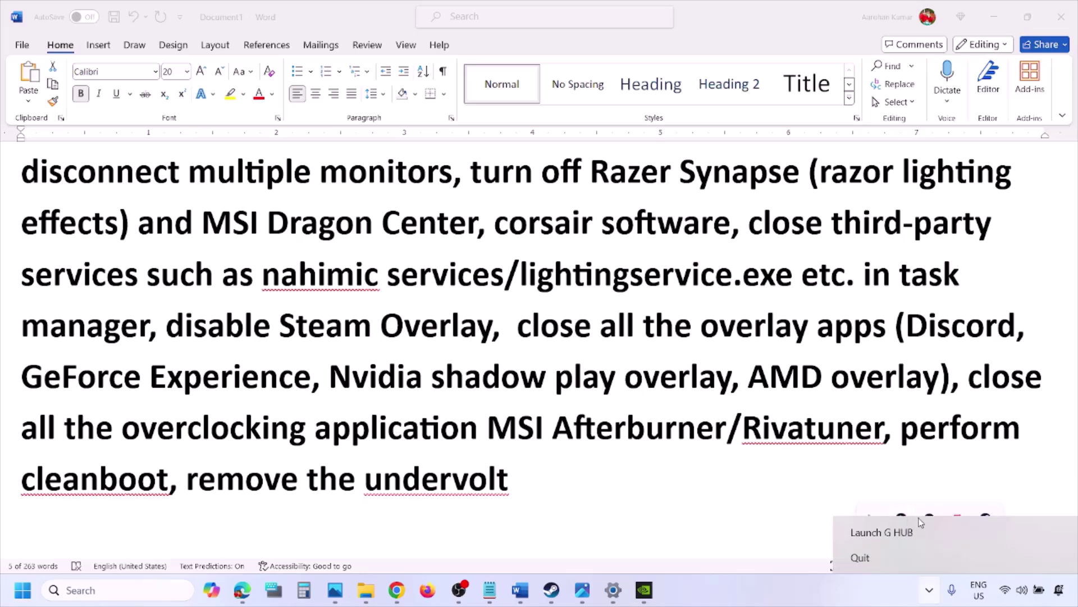
left_click(891, 557)
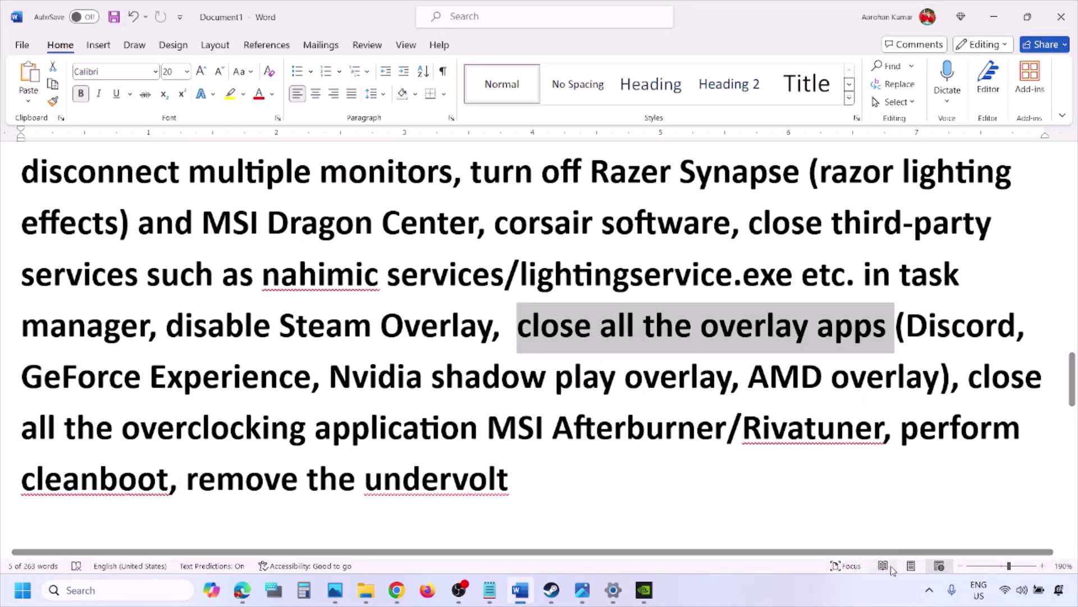
Quit the other background app whose options include Help center, Feedback and Information.
left_click(929, 590)
right_click(929, 520)
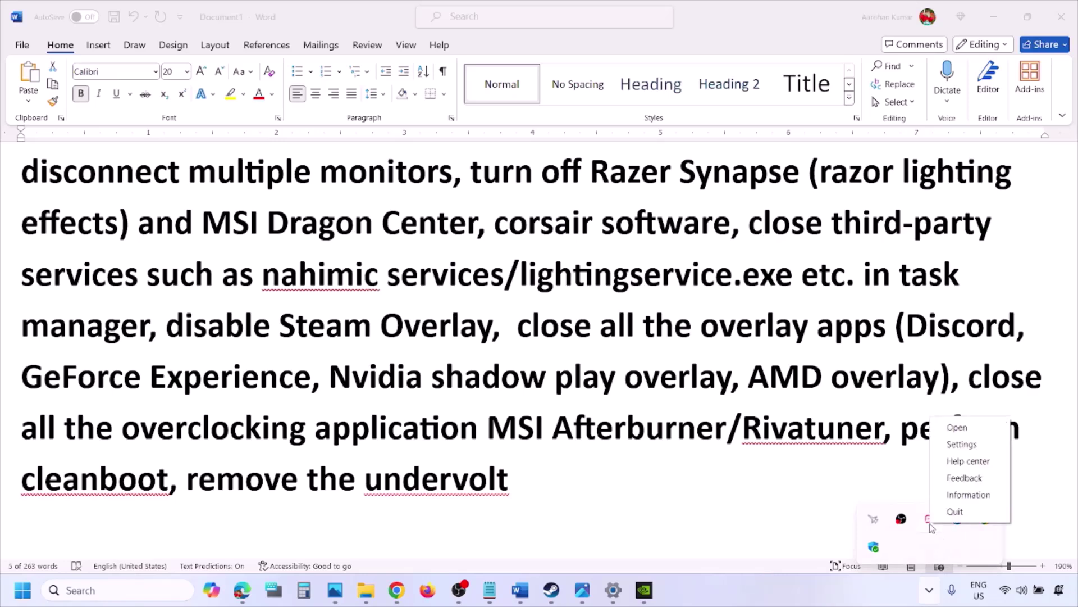
left_click(958, 510)
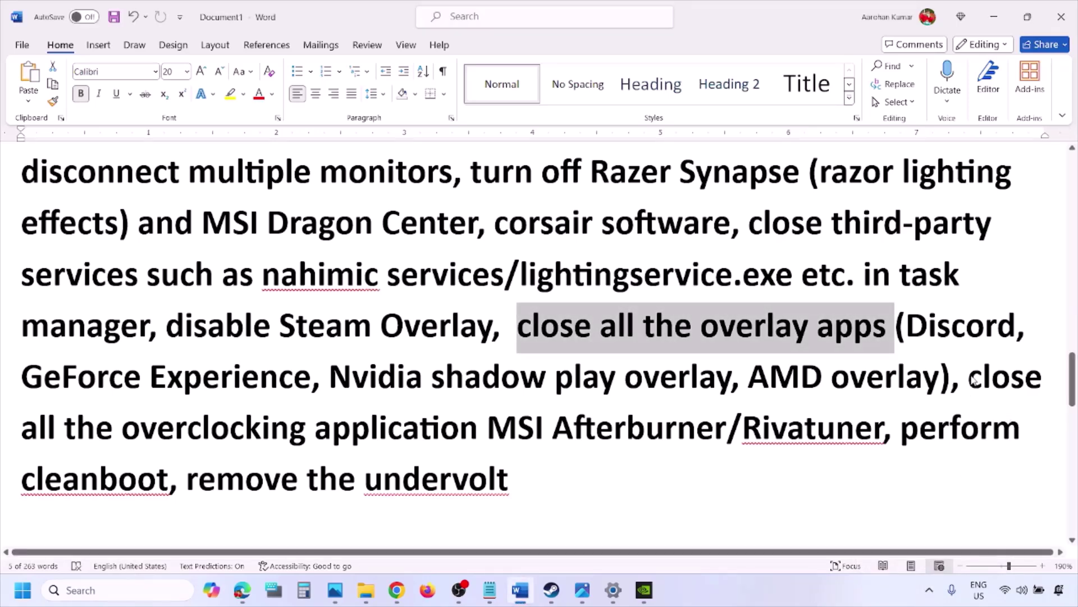
Select the "close all the overclocking application" instruction and close the background app that offers the Profiles option.
left_click_drag(969, 379, 517, 429)
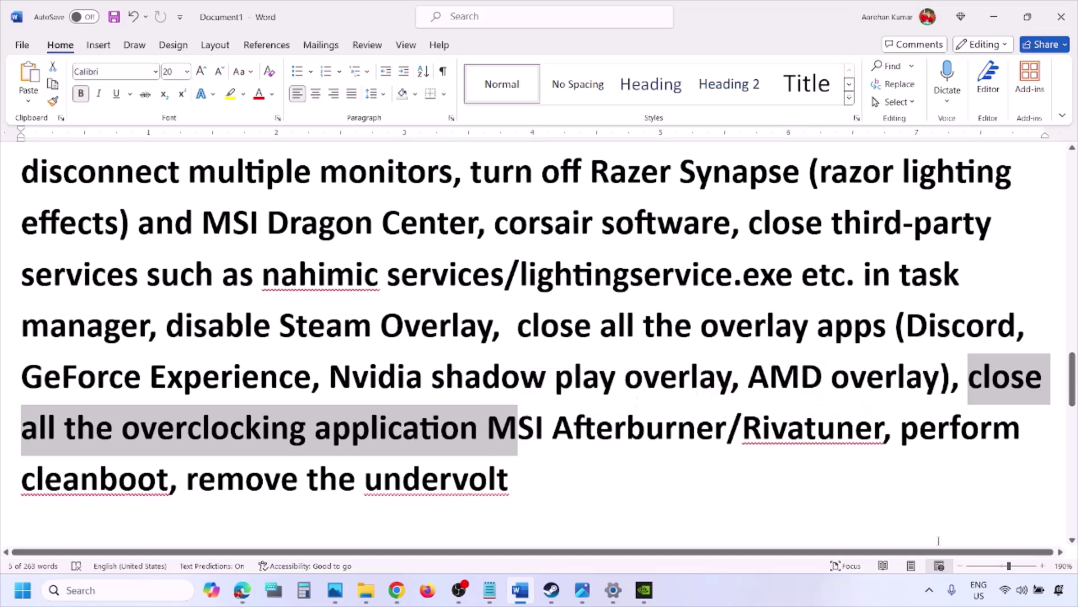
left_click(930, 591)
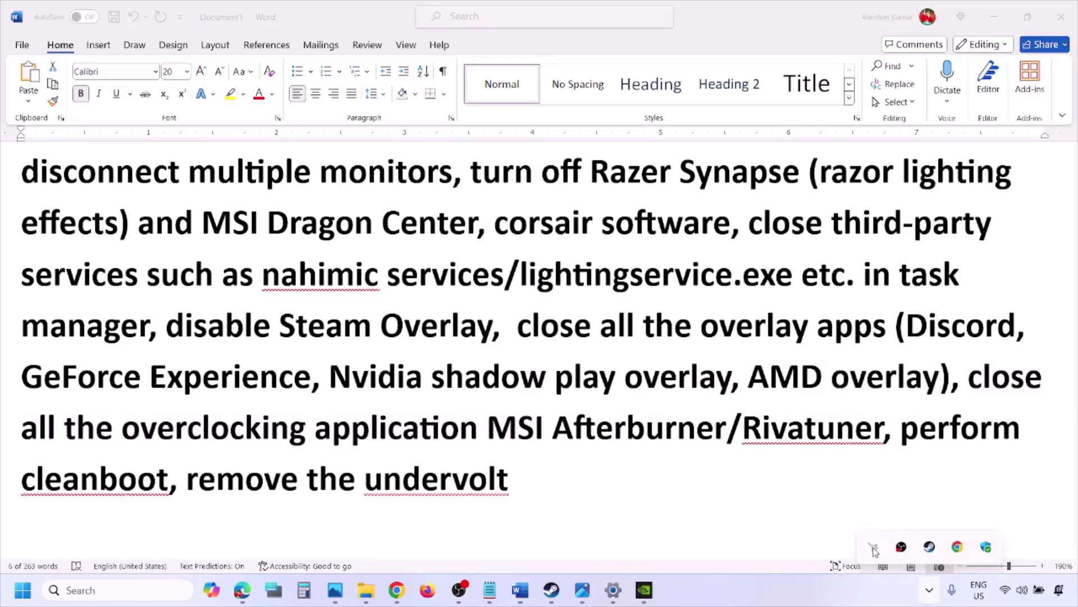
right_click(872, 549)
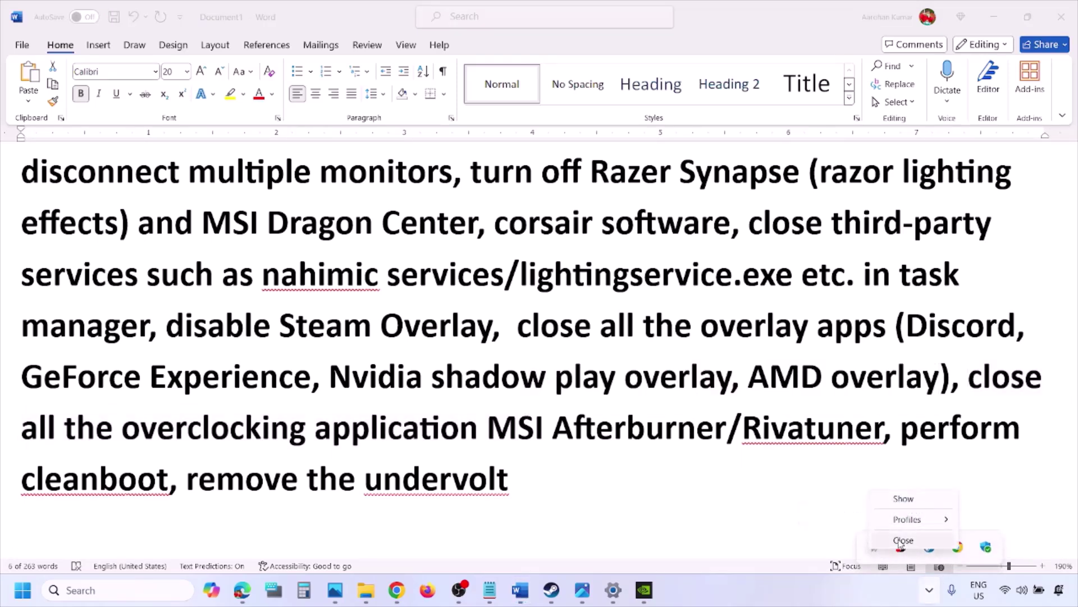
left_click(904, 540)
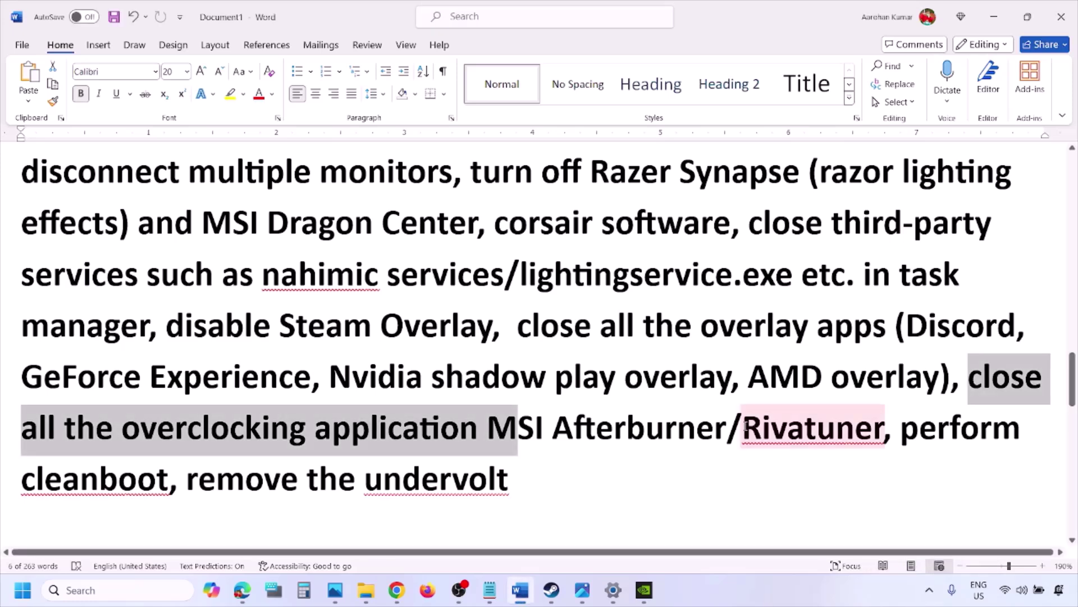
Mark "perform" in the cleanboot instruction, search Windows for "system" and open System Configuration.
left_click_drag(743, 426, 992, 428)
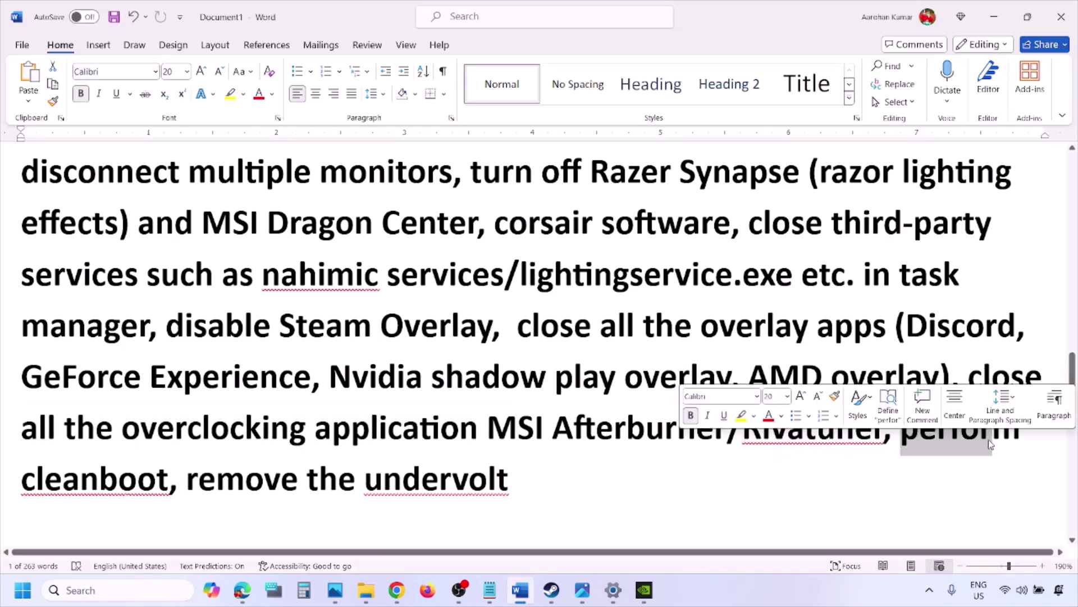
left_click(71, 584)
type("ystem")
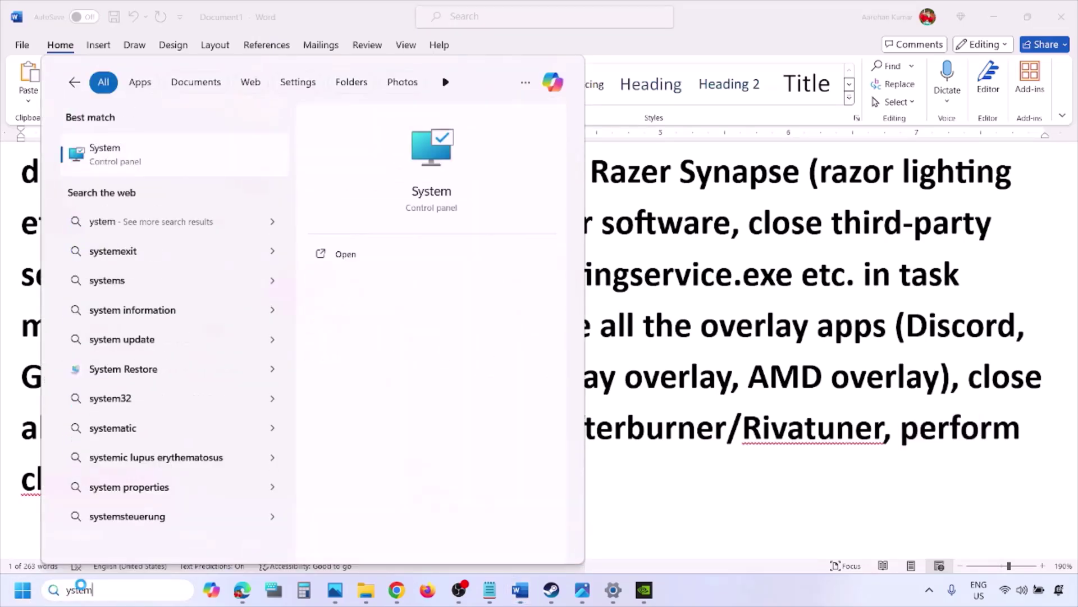
key("Home")
type("s")
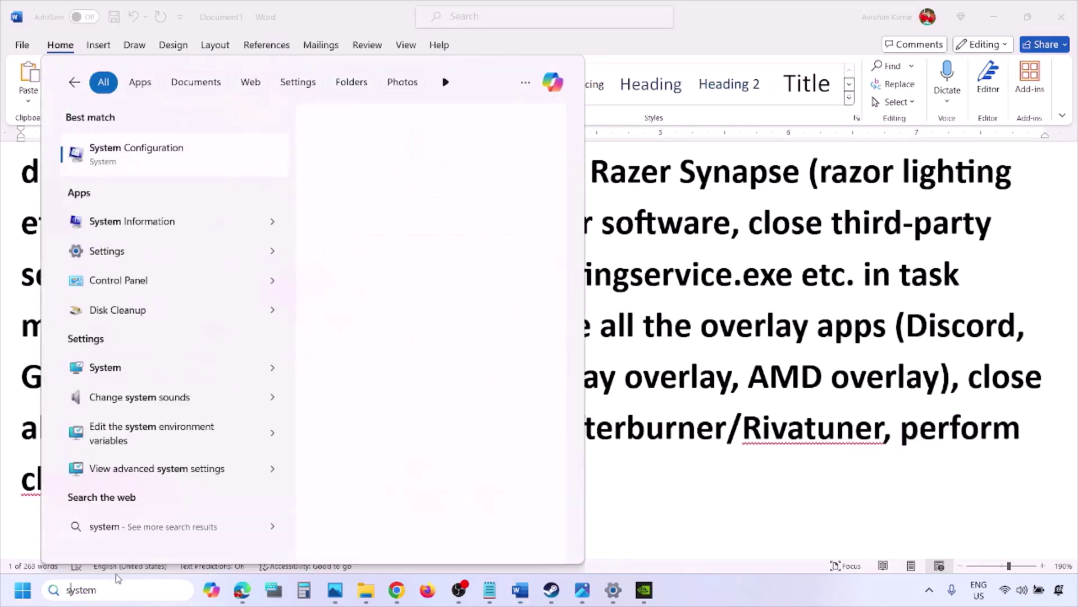
left_click(170, 158)
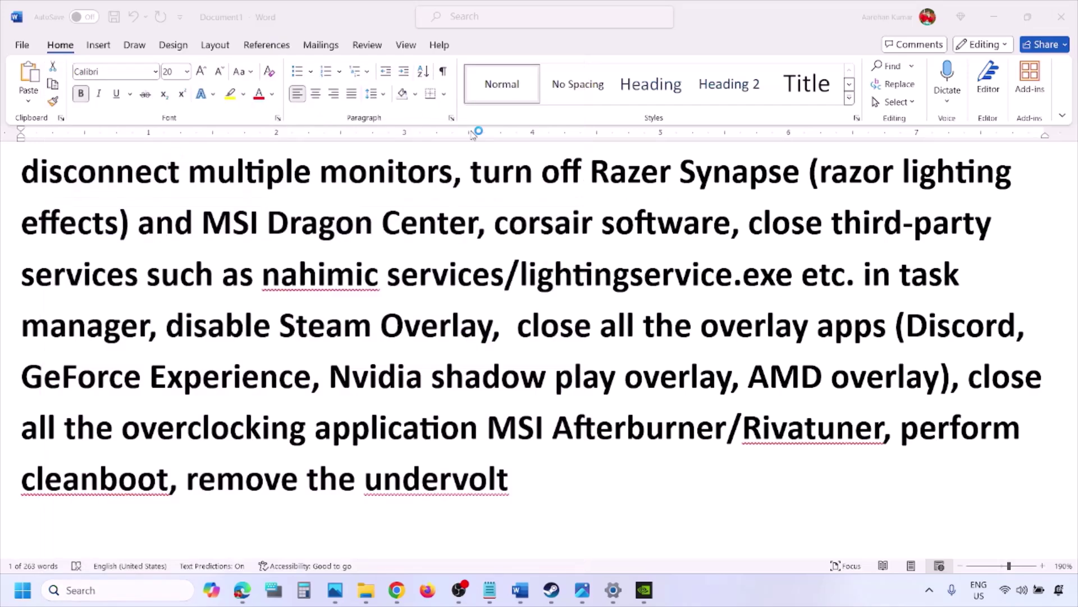
Hide all Microsoft services in System Configuration's services list and confirm the configuration.
left_click(441, 186)
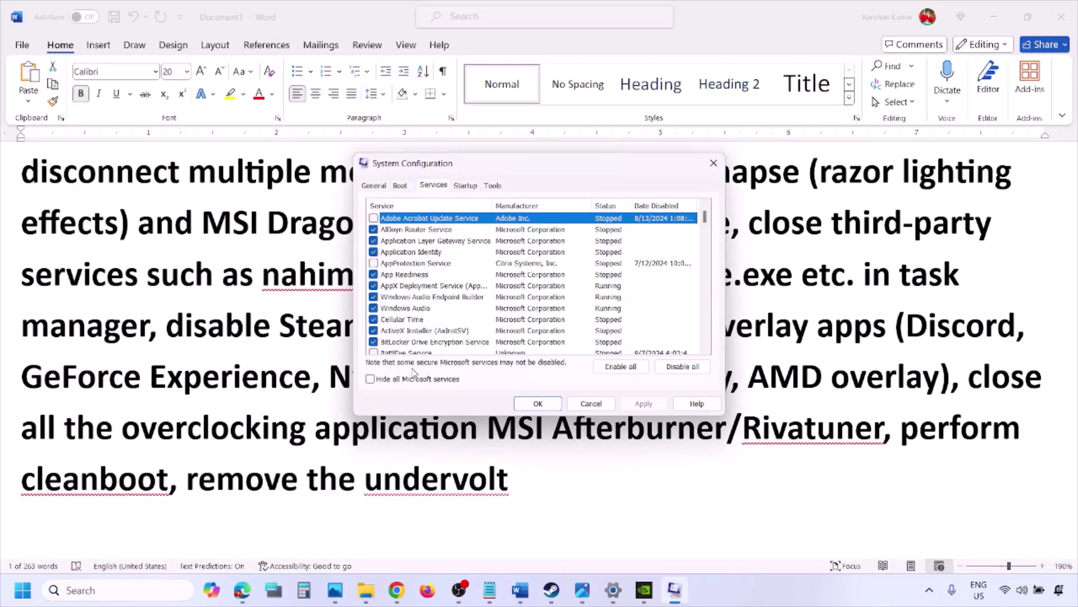
left_click(370, 379)
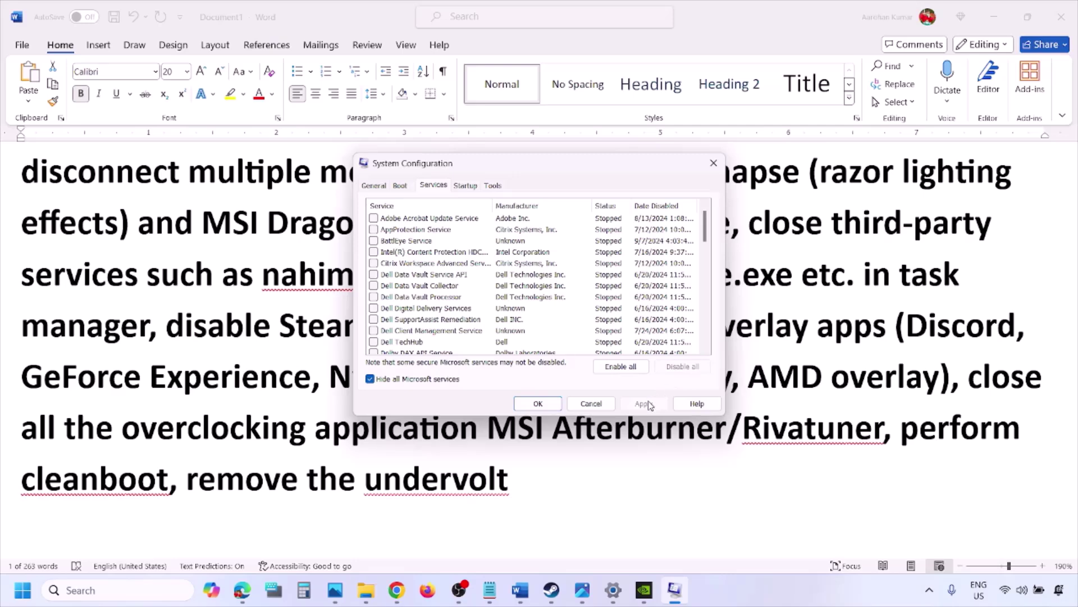
left_click(538, 403)
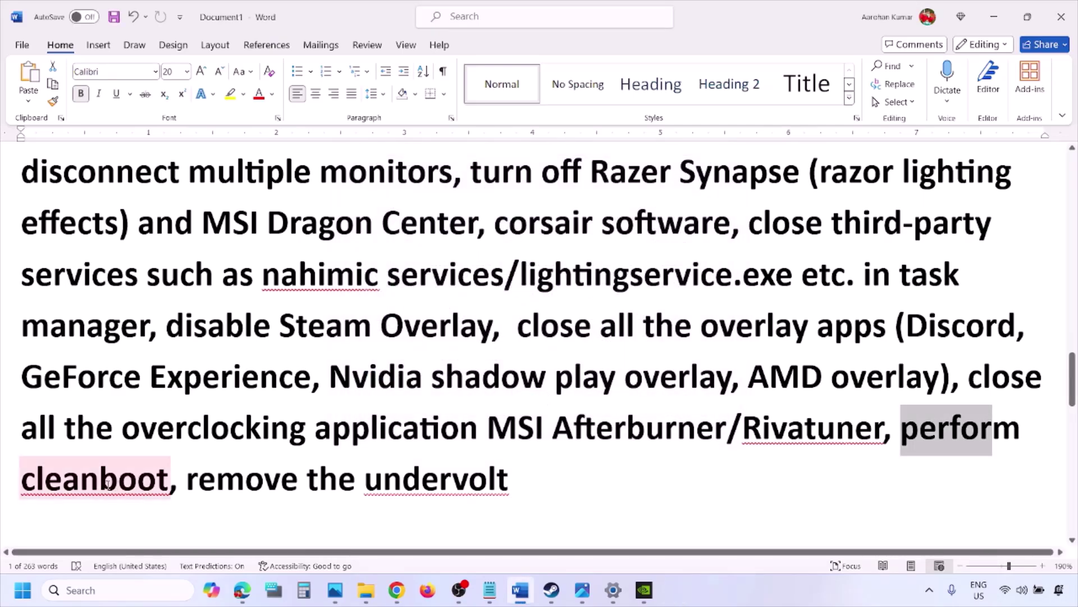
Select "remove the undervolt" in Step 9, and highlight the Step 10 heading text "Increase the Virtual Memory".
left_click_drag(189, 482, 509, 481)
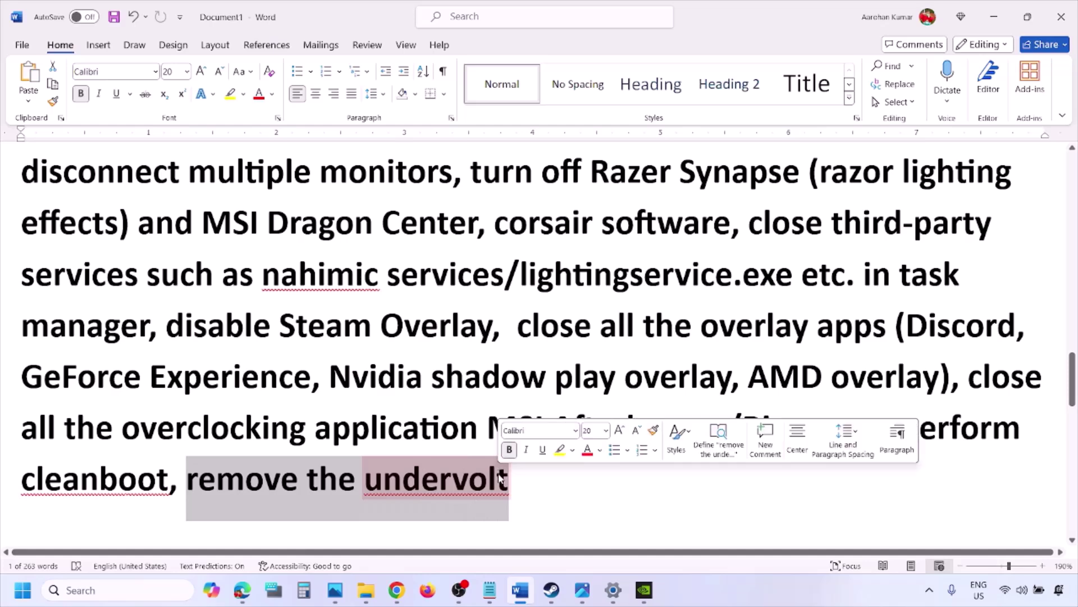
left_click(675, 478)
scroll(674, 479, "down", 4)
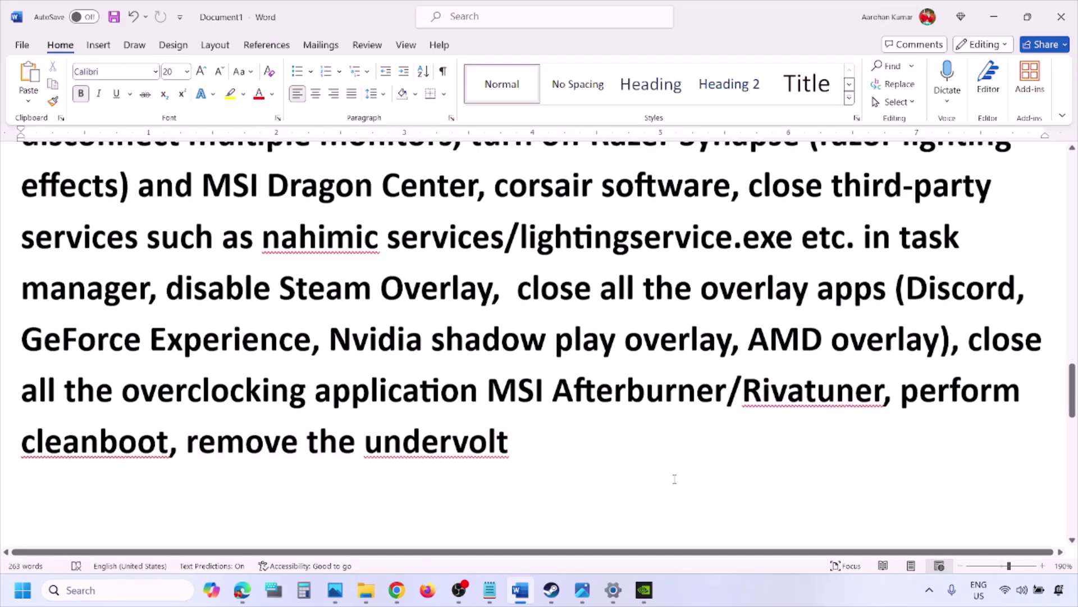
scroll(675, 479, "down", 1)
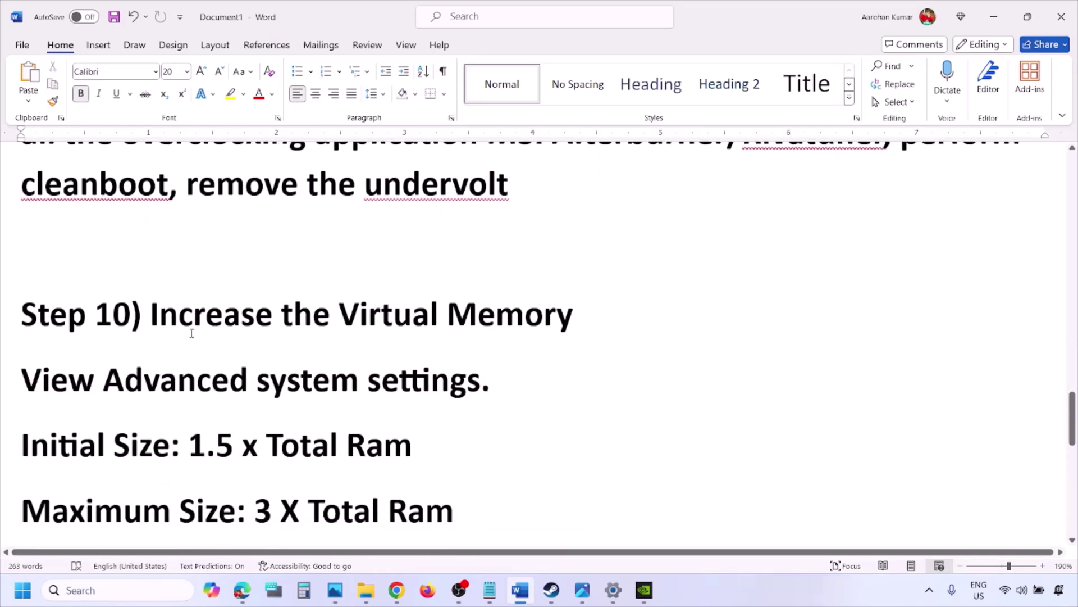
left_click_drag(151, 314, 532, 314)
left_click(717, 595)
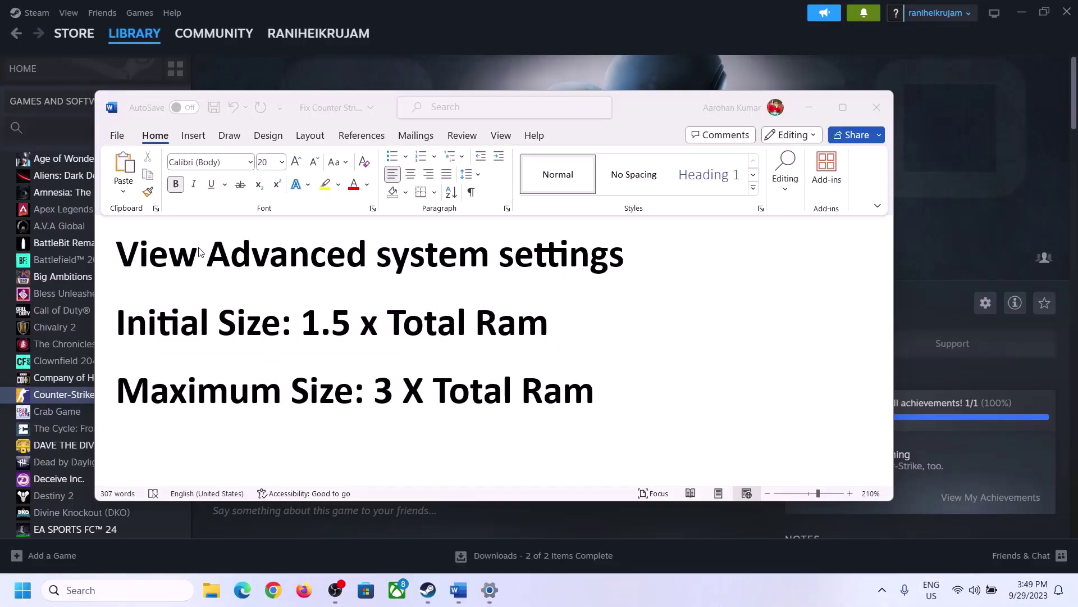
Copy "View Advanced system settings" from the Word document, open that Windows setting through search and move its dialog over the document.
left_click(163, 261)
left_click_drag(163, 261, 606, 260)
key("ctrl+c")
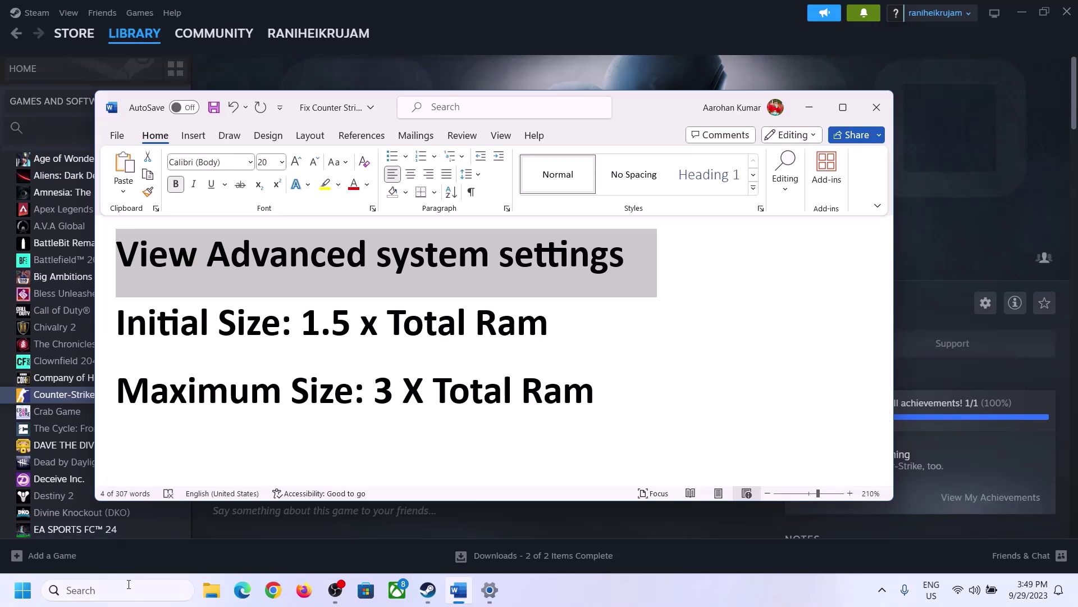
left_click(128, 589)
key("ctrl+v")
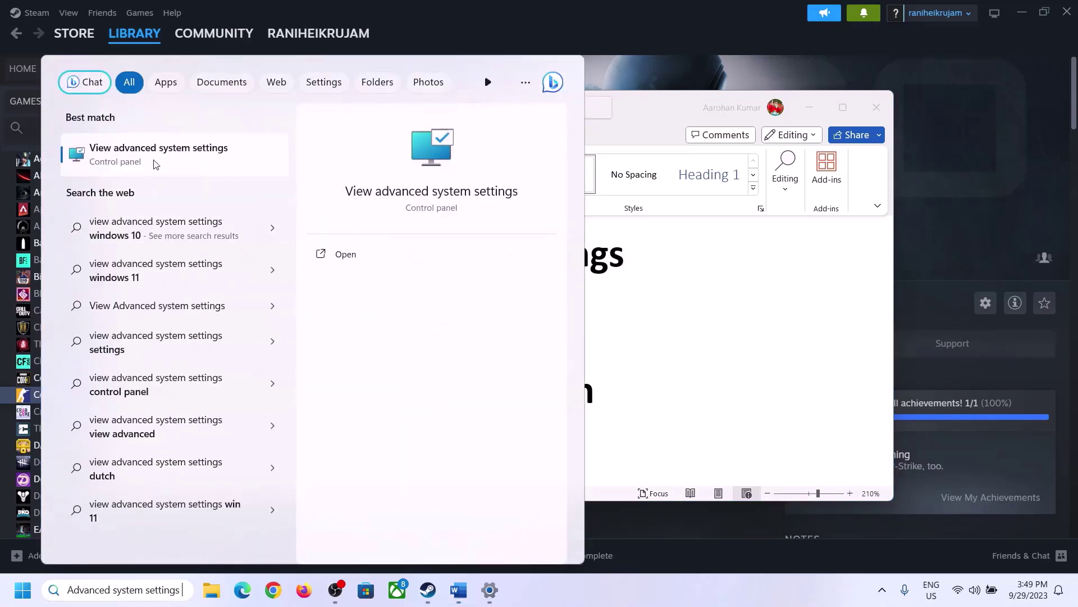
left_click(149, 162)
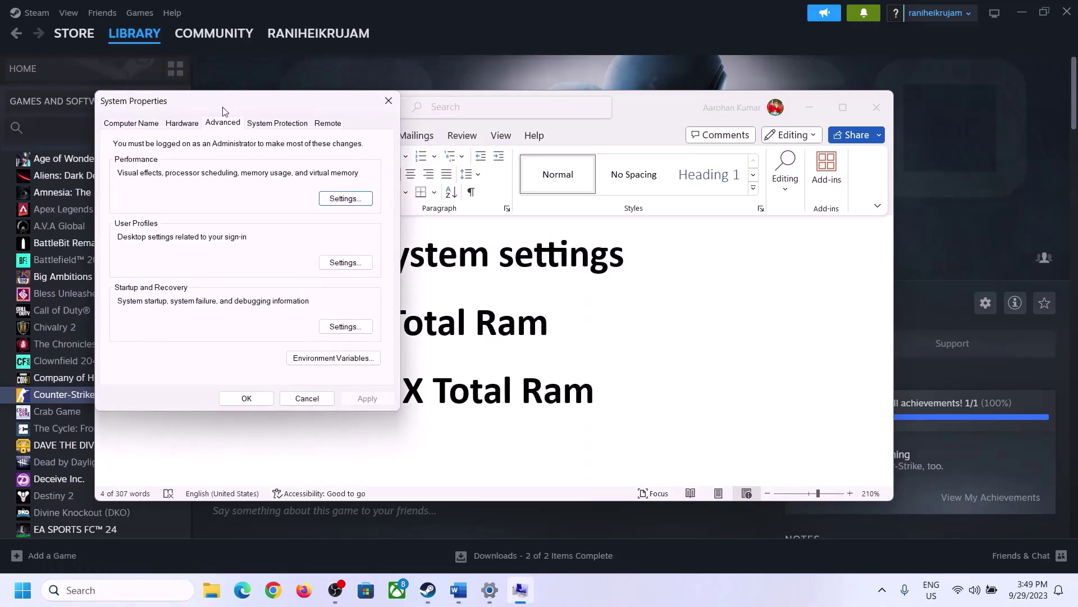
left_click_drag(223, 107, 480, 192)
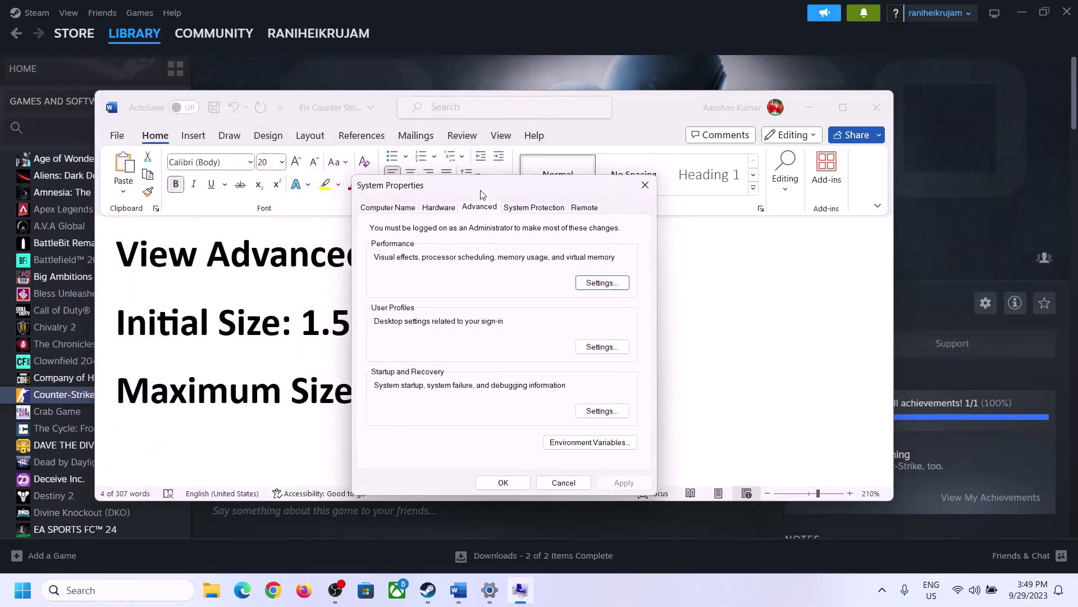
Open the Virtual Memory dialog from the advanced performance options.
left_click(606, 287)
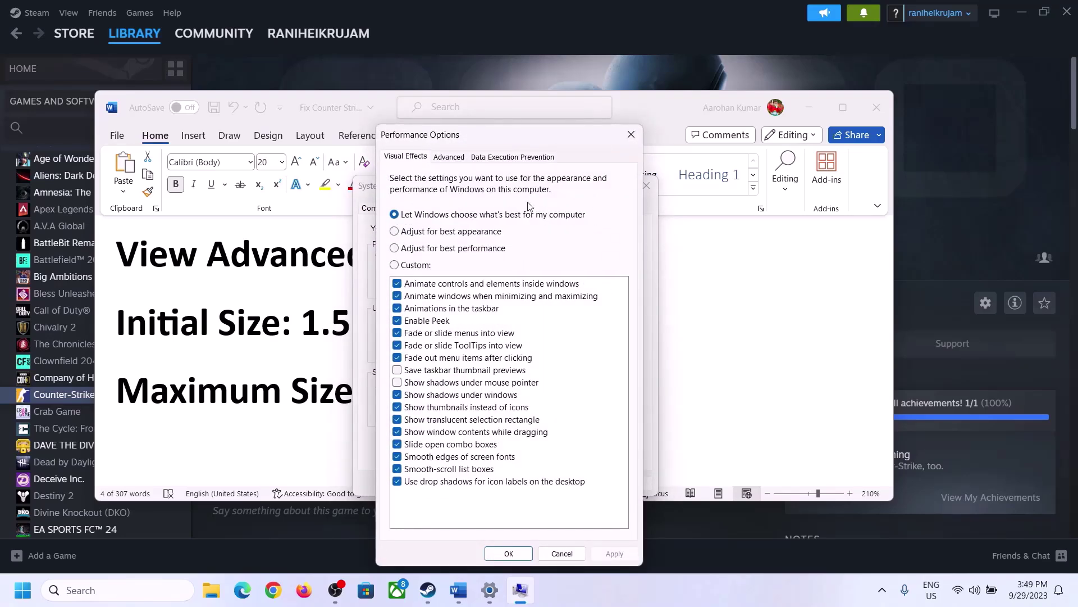
left_click(450, 158)
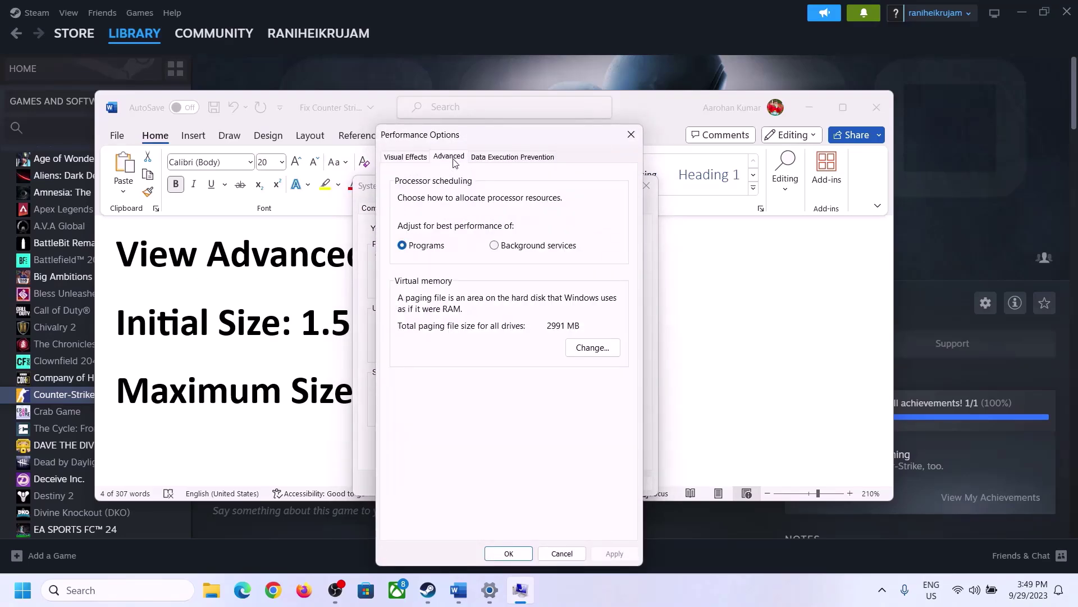
left_click(596, 349)
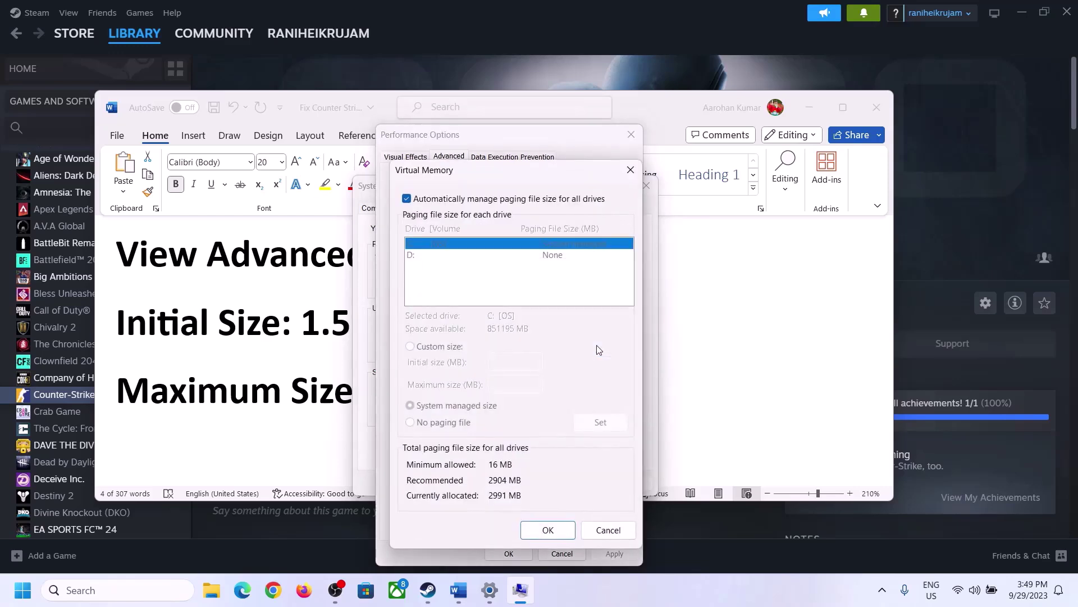
Turn off automatic paging file management, select drive C: and choose Custom size for its paging file.
left_click(407, 199)
left_click(406, 199)
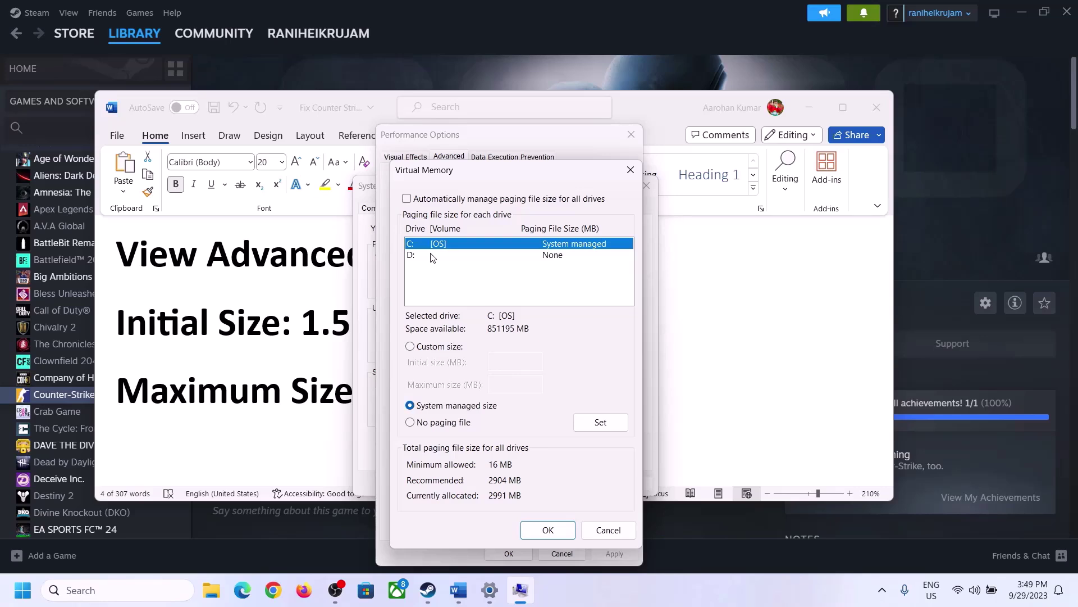
left_click(426, 245)
left_click(411, 347)
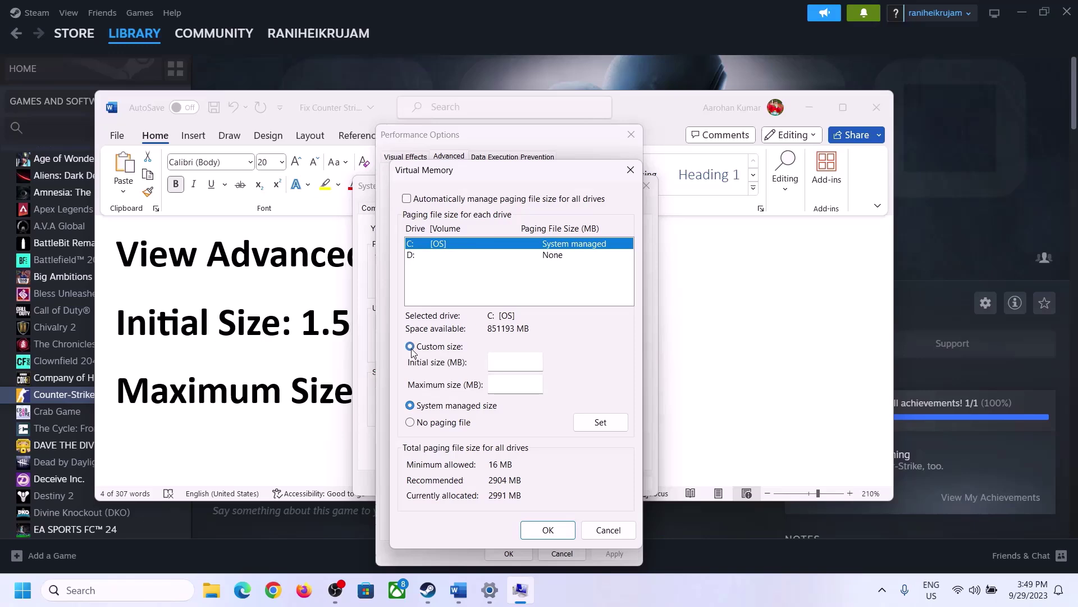
left_click(509, 364)
Select the "1.5 x Total Ram" formula in Word and look up the installed RAM on the System About page in Settings.
left_click(292, 335)
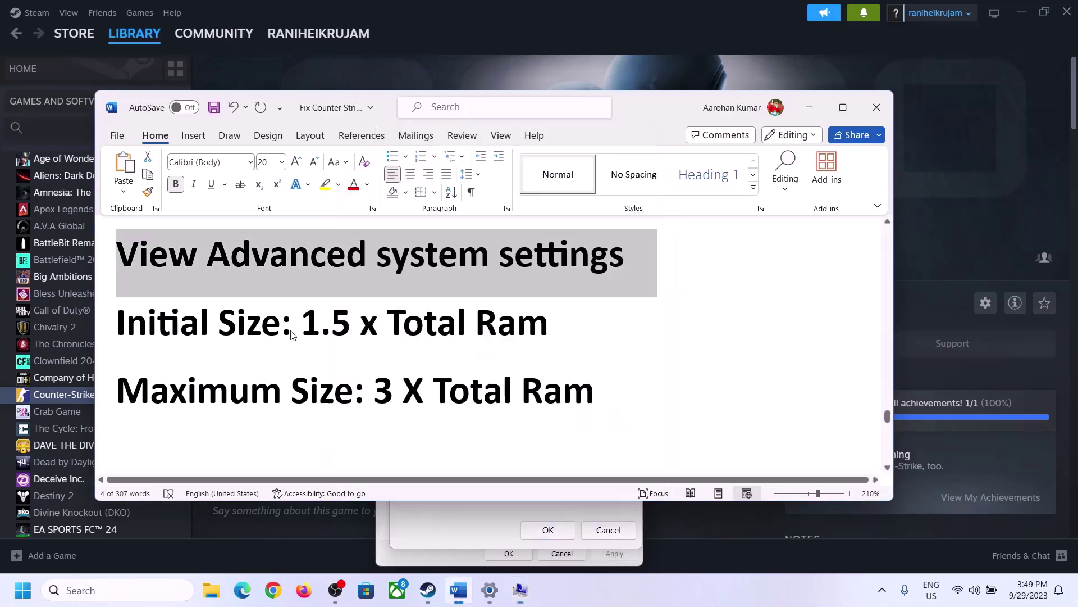
left_click_drag(308, 324, 500, 335)
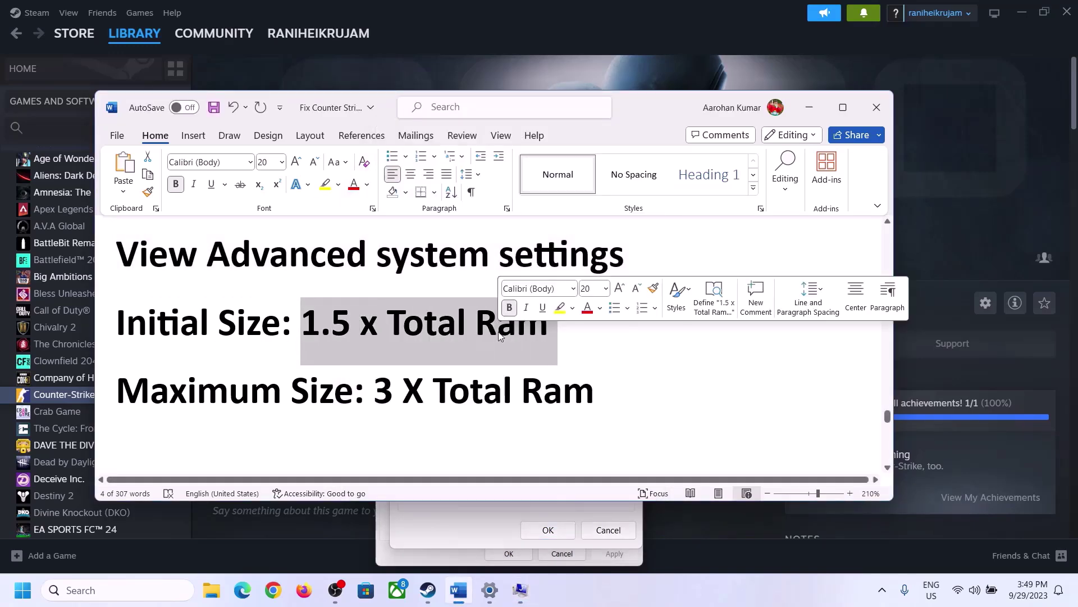
left_click(490, 590)
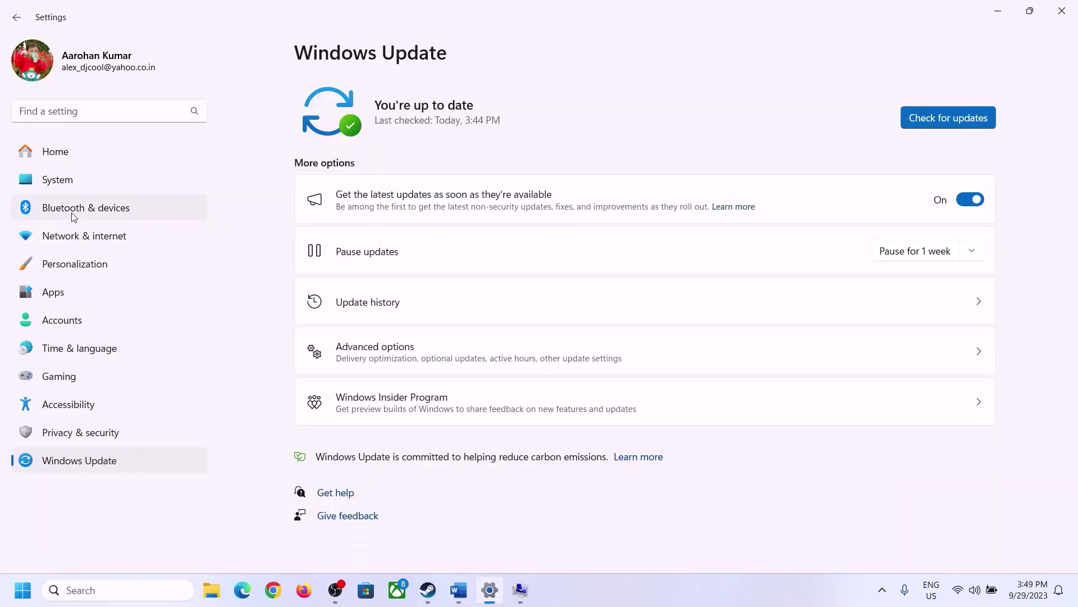
left_click(50, 183)
scroll(355, 506, "down", 6)
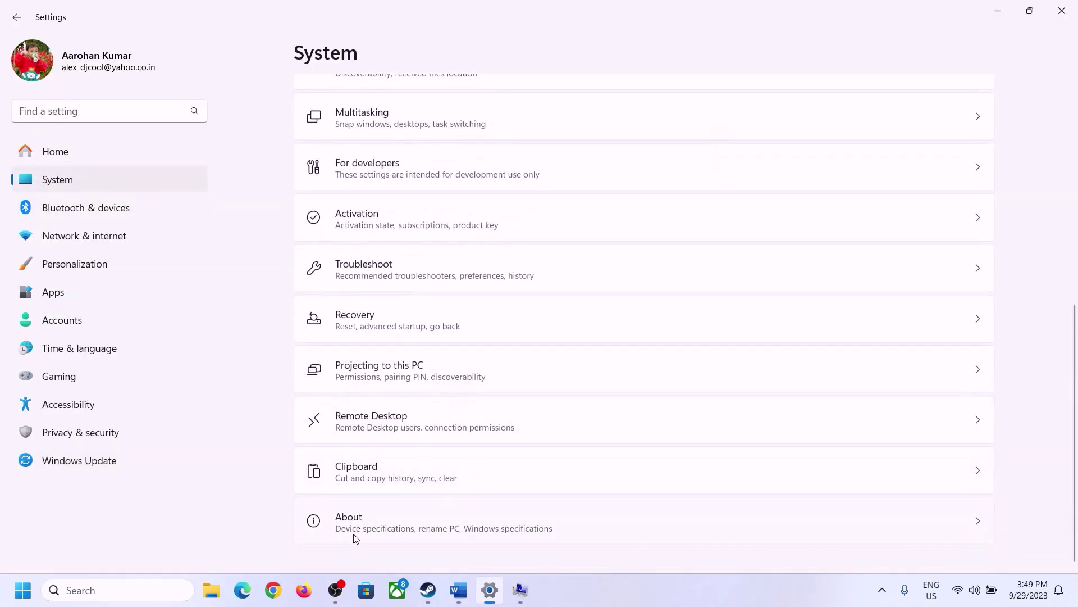
left_click(355, 528)
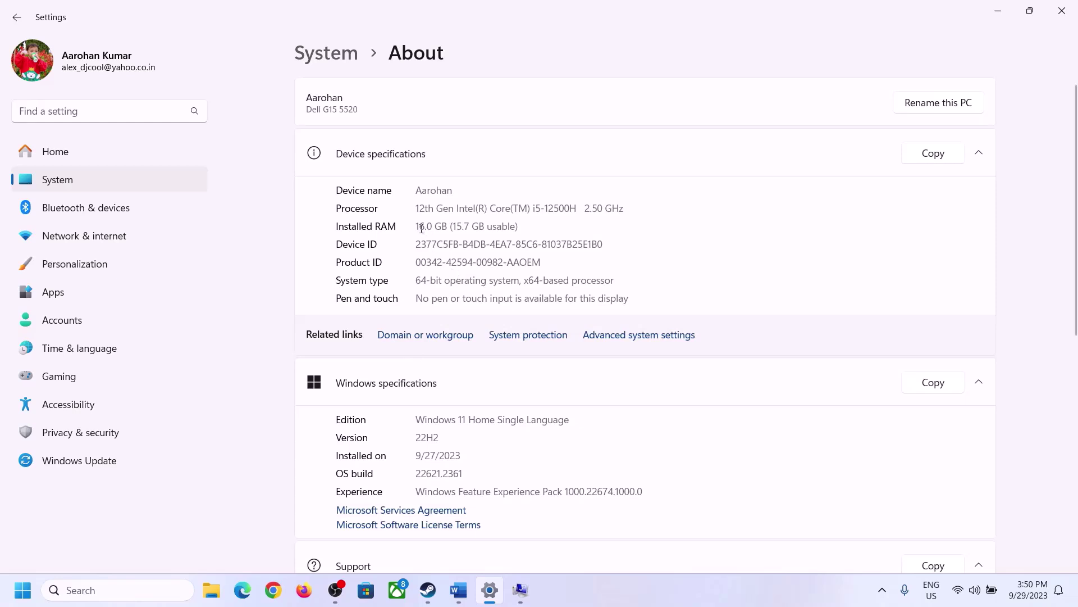
left_click_drag(427, 225, 411, 226)
left_click(426, 225)
left_click_drag(425, 226, 420, 220)
Return to the Virtual Memory dialog, launch Calculator with the Run command "calc" and place it beside the dialog.
left_click(520, 589)
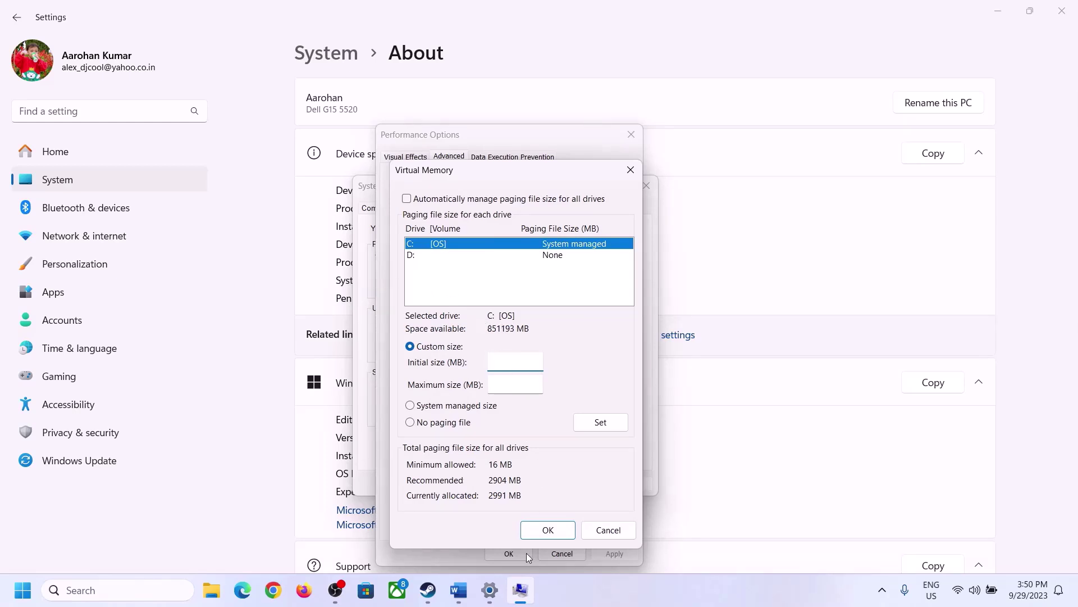
mouse_move(479, 593)
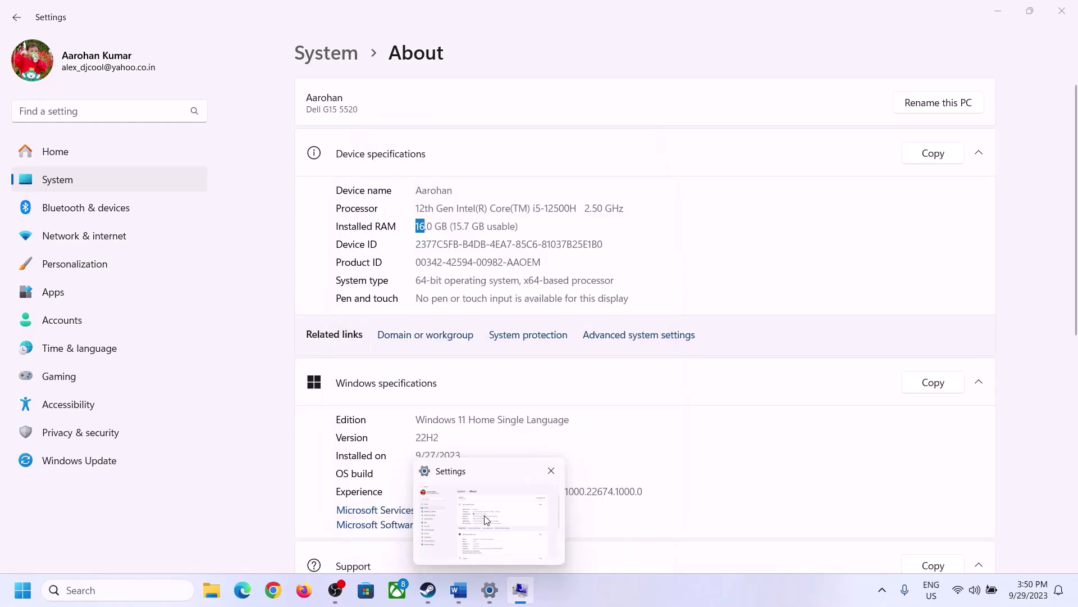
key("super+r")
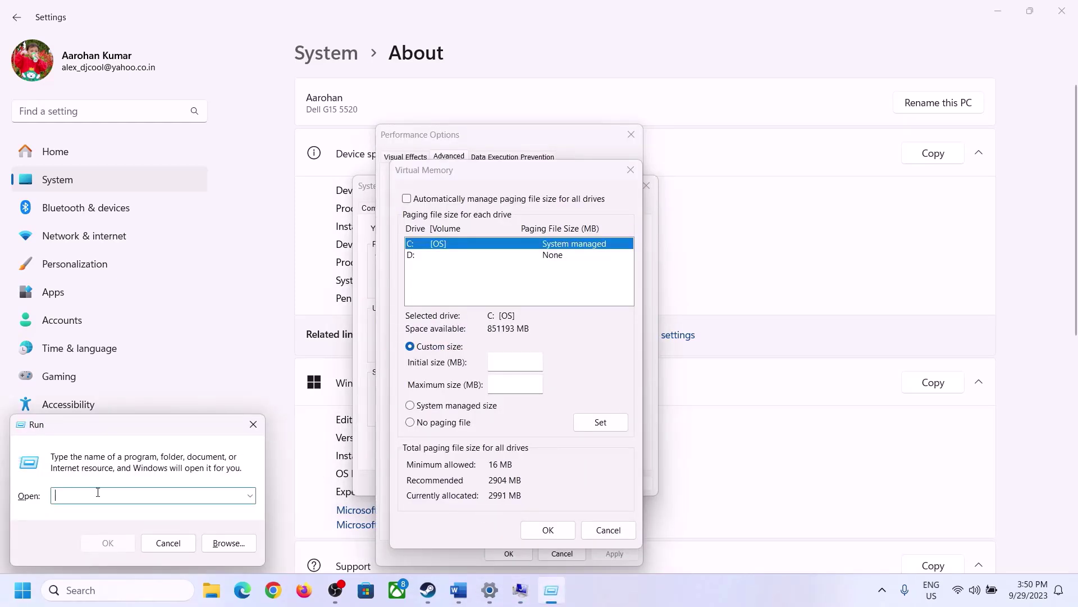
type("calc")
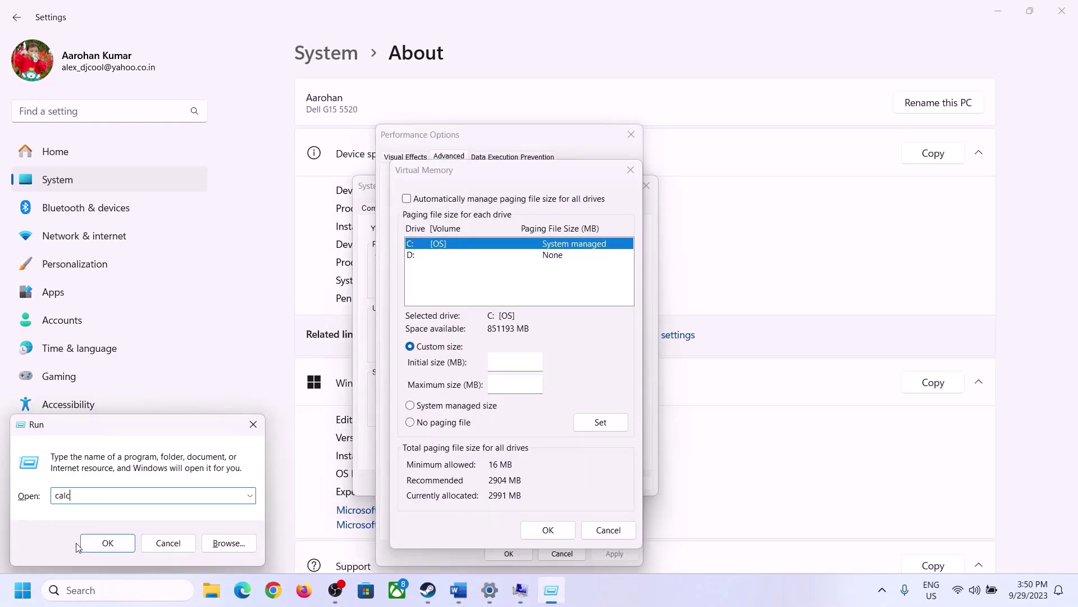
key("Return")
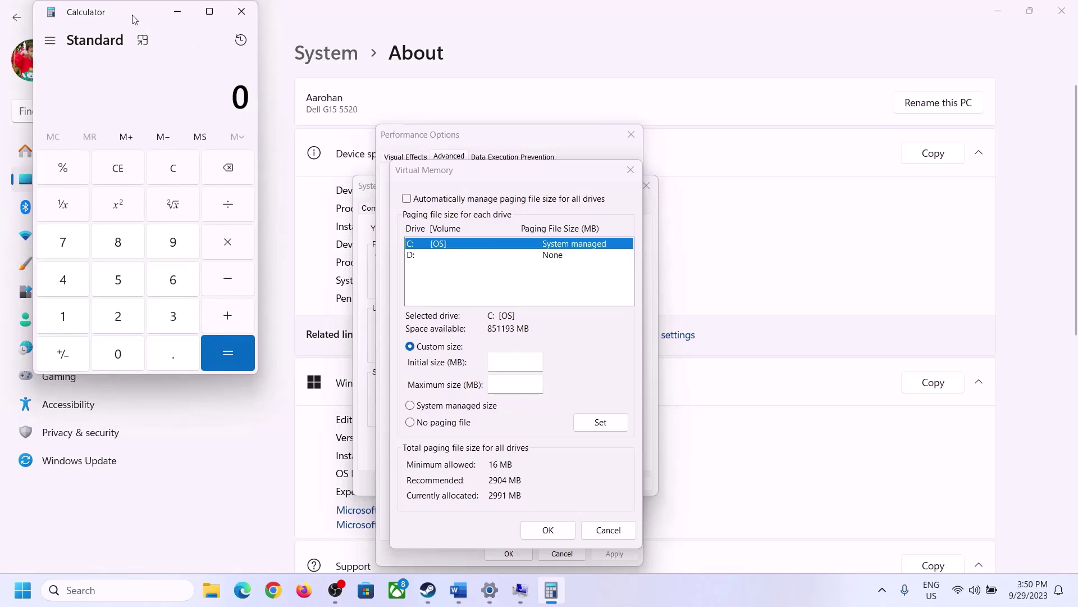
left_click_drag(134, 20, 787, 185)
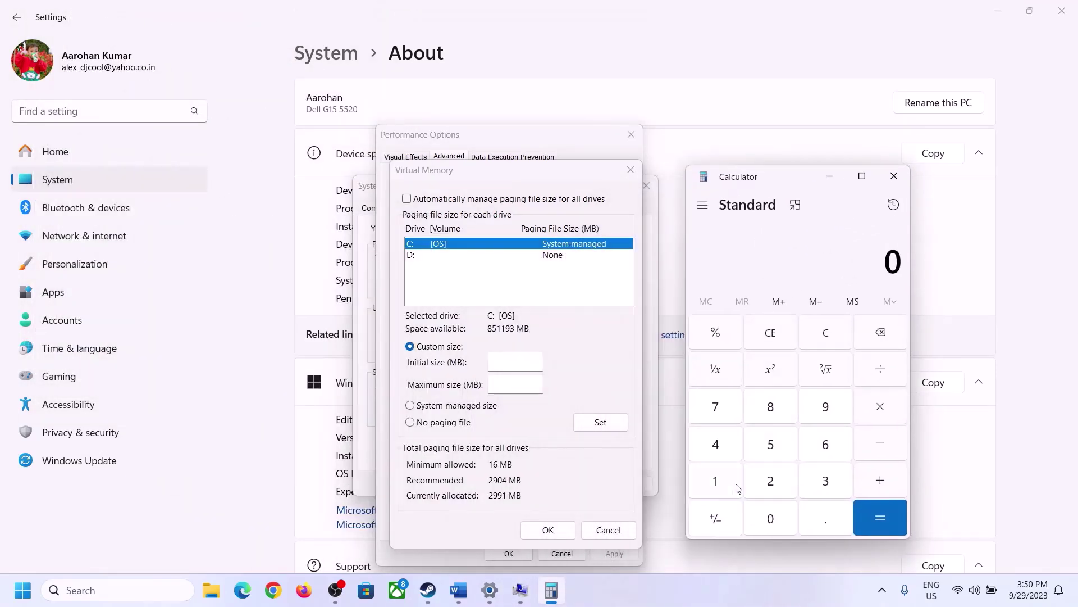
Check the initial size formula in the Word notes, with Calculator brought back beside it.
left_click(457, 599)
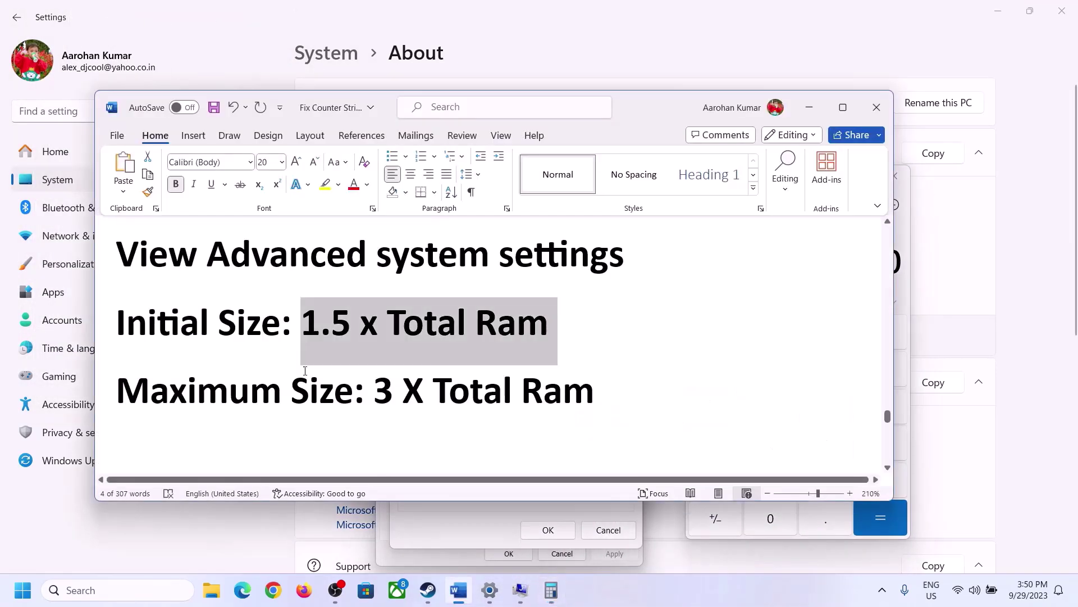
left_click(551, 590)
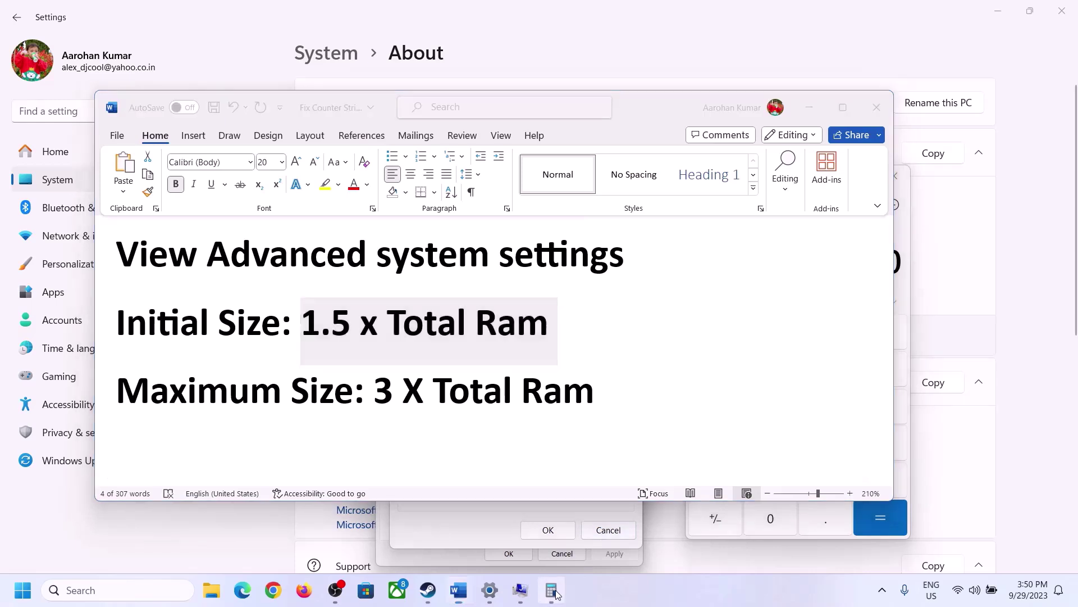
left_click(717, 483)
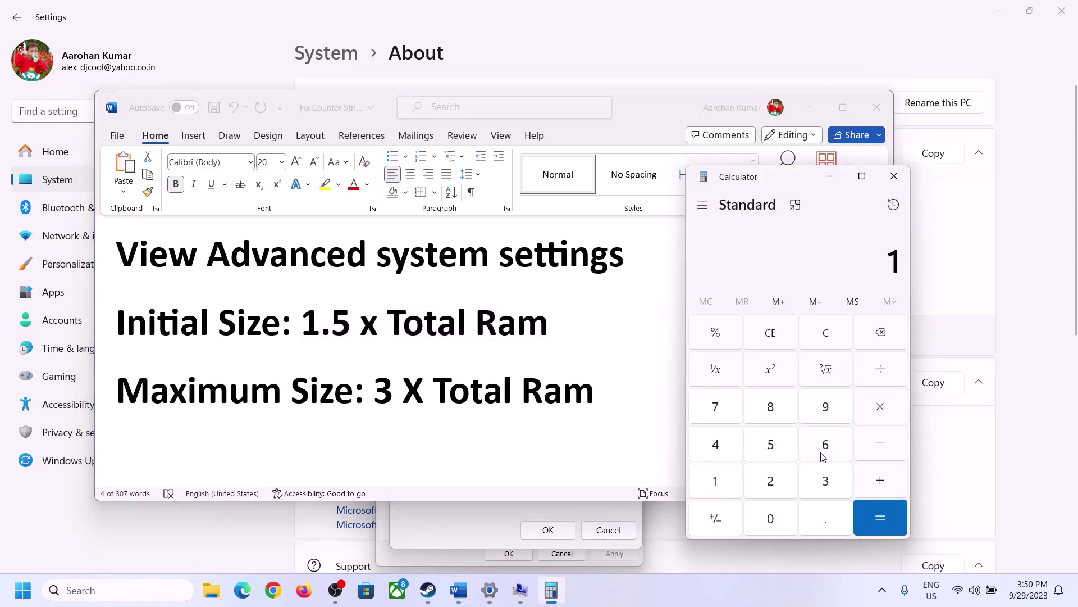
left_click(821, 451)
left_click(826, 341)
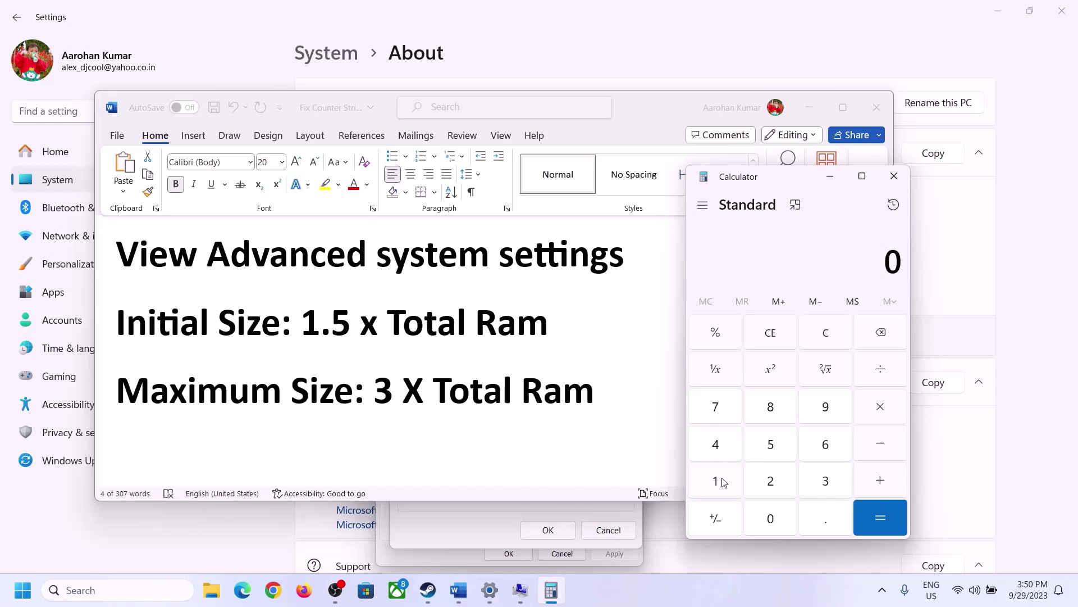
Convert the installed RAM to megabytes by calculating 16 × 1024 in Calculator.
left_click(723, 482)
left_click(809, 451)
left_click(880, 414)
left_click(717, 483)
left_click(778, 525)
left_click(770, 484)
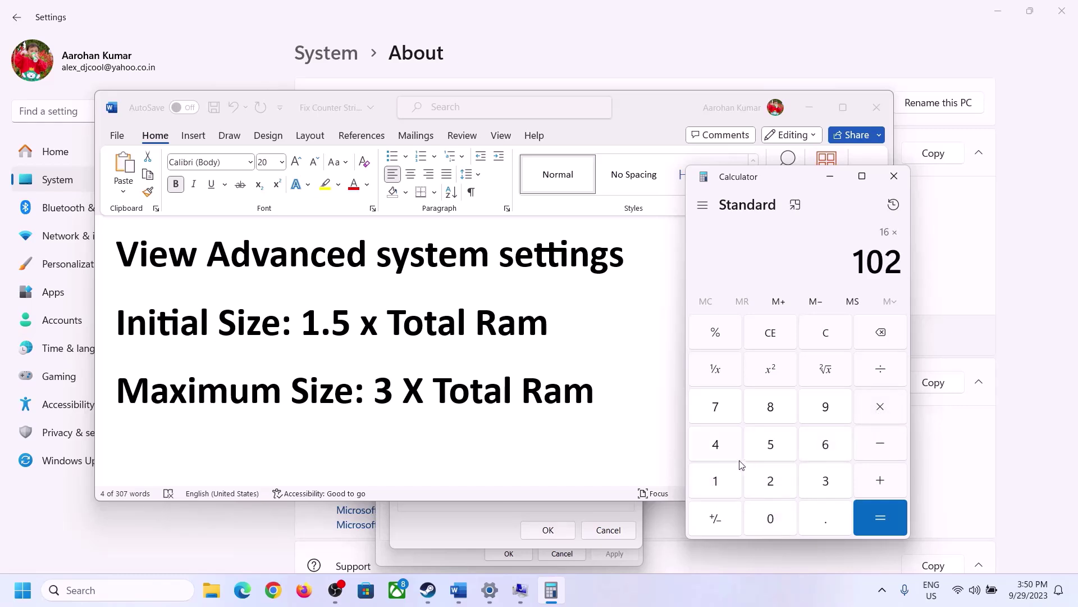
left_click(724, 453)
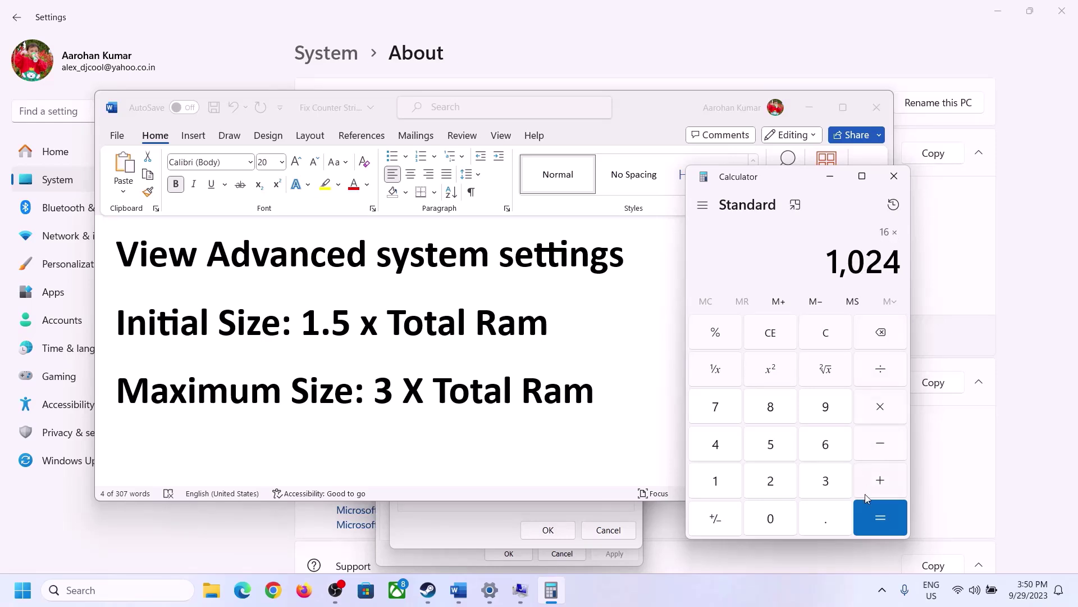
left_click(880, 520)
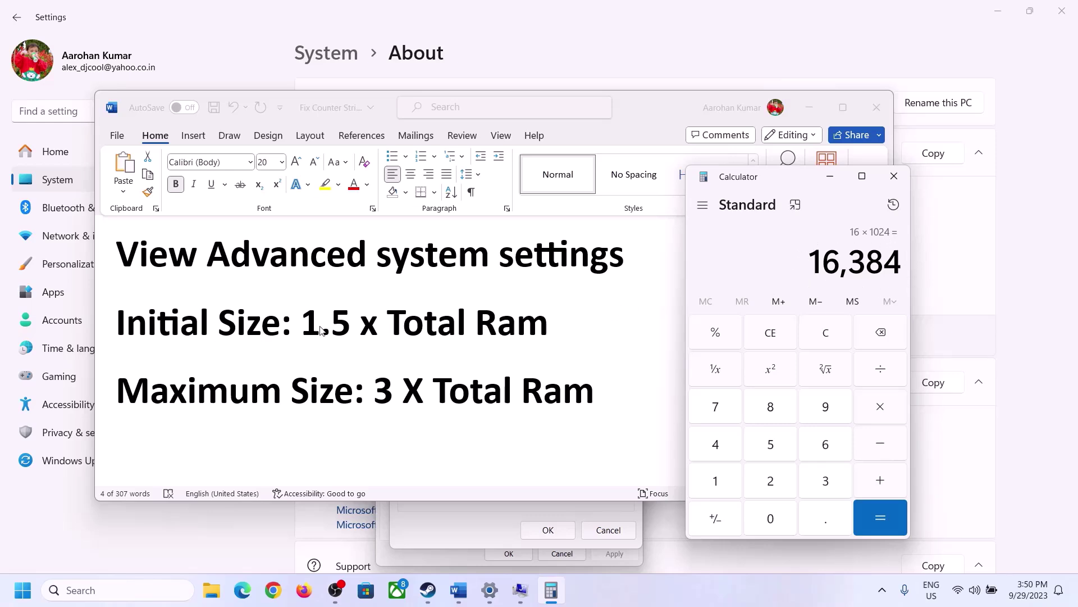
Multiply the RAM in megabytes by 1.5 and set the initial paging file size to 24576 MB in the Virtual Memory dialog.
left_click(880, 408)
left_click(729, 485)
left_click(821, 528)
left_click(771, 444)
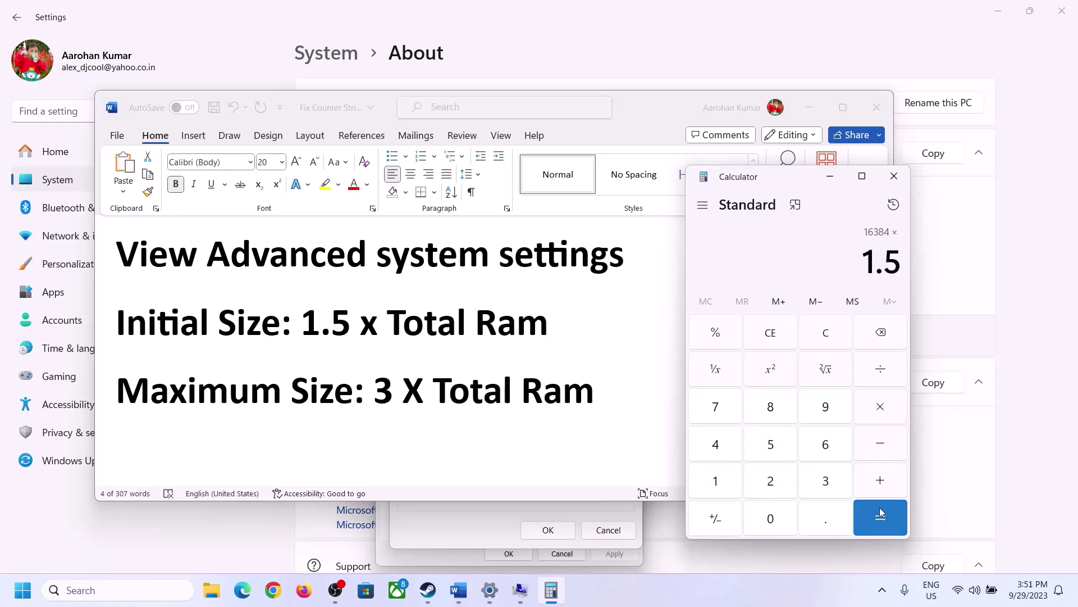
left_click(880, 517)
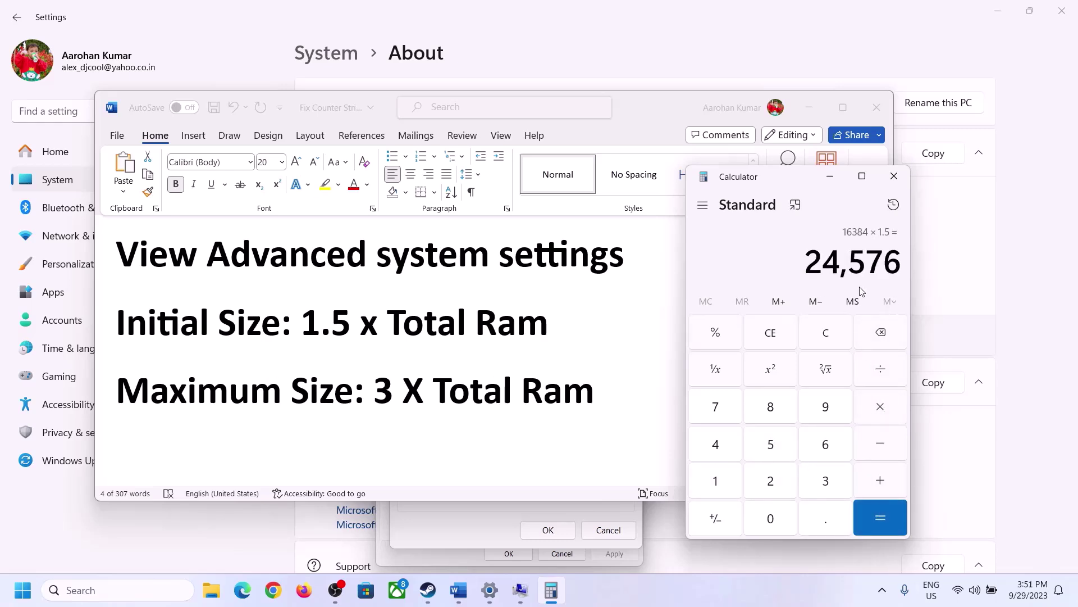
left_click(475, 528)
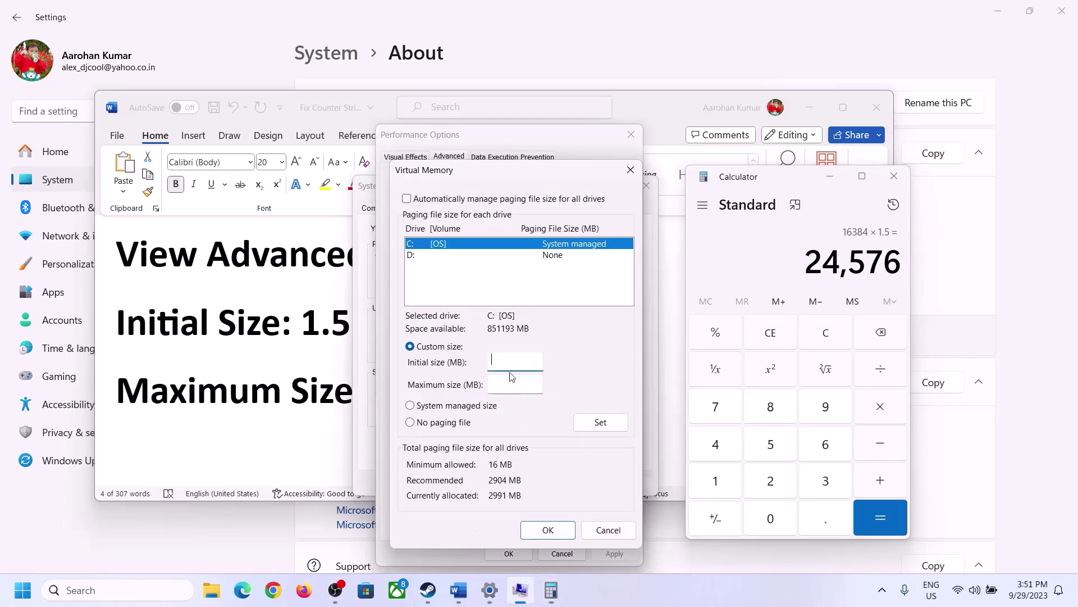
type("24576")
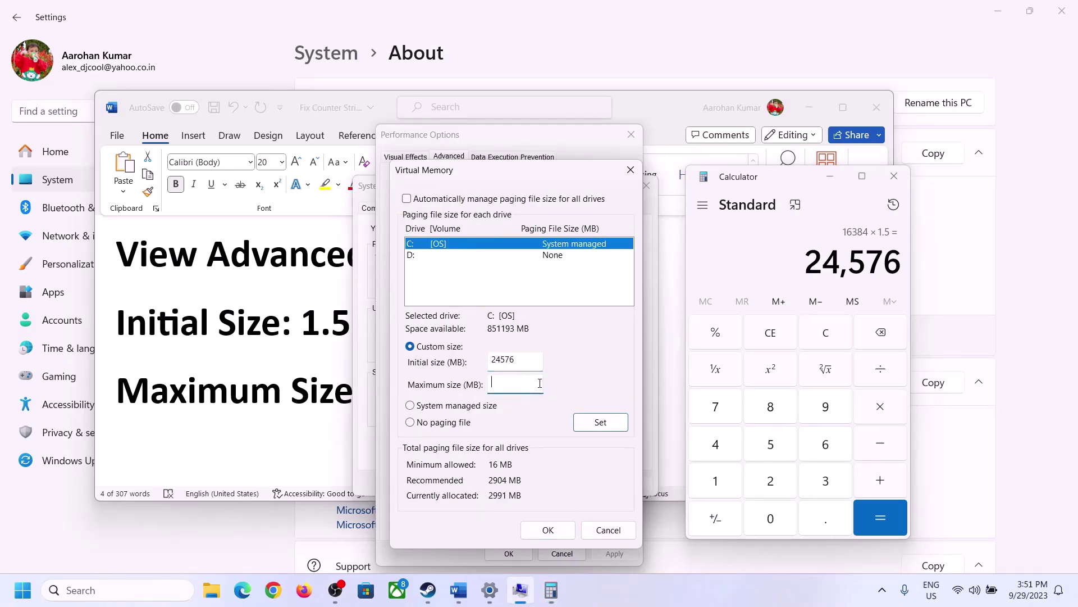
Check the maximum size formula in Word, clear Calculator and review the installed RAM on the System About page.
left_click(310, 396)
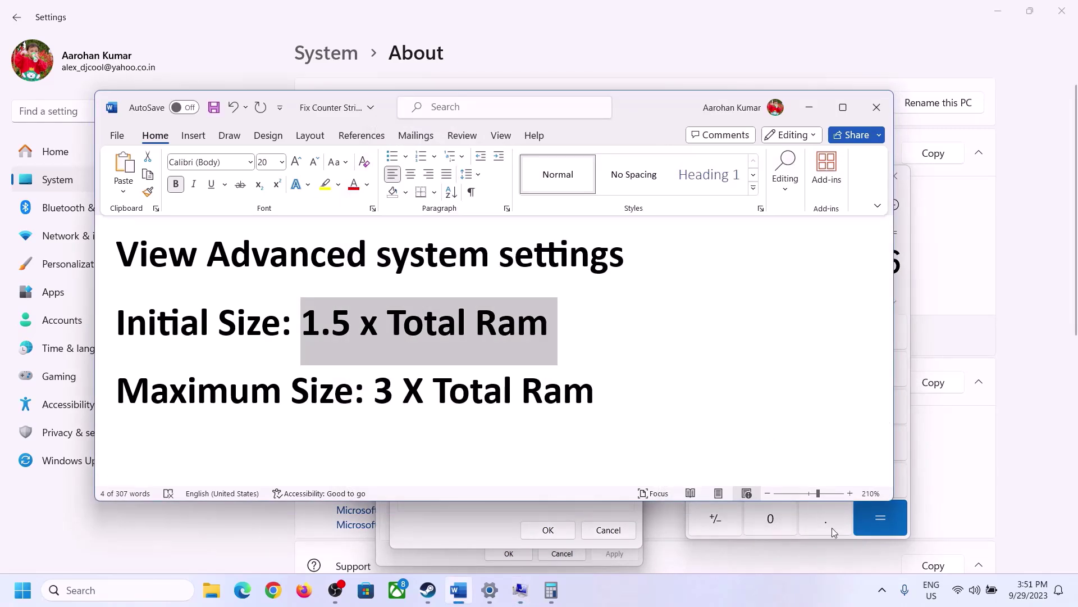
left_click(909, 332)
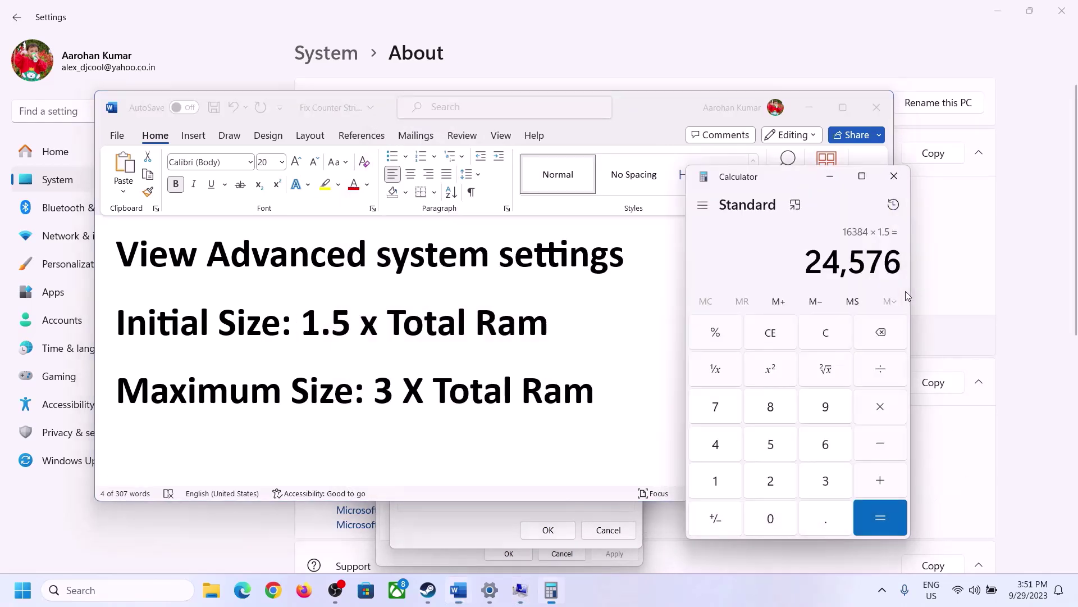
left_click(835, 334)
left_click(490, 590)
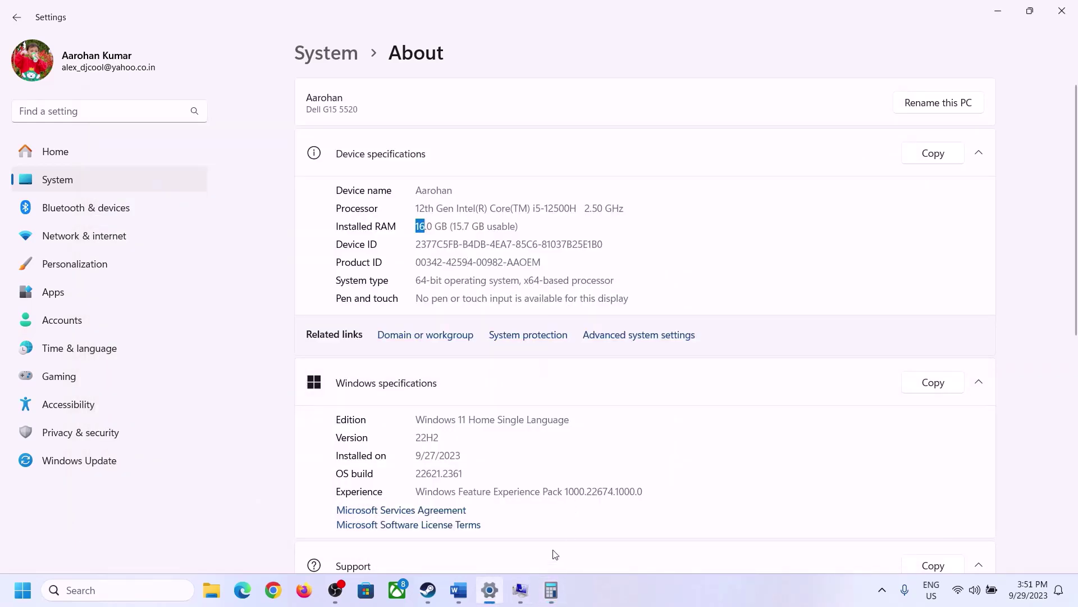
Return to Calculator and compute 16 × 1024 again for the maximum size.
left_click(551, 590)
left_click(727, 478)
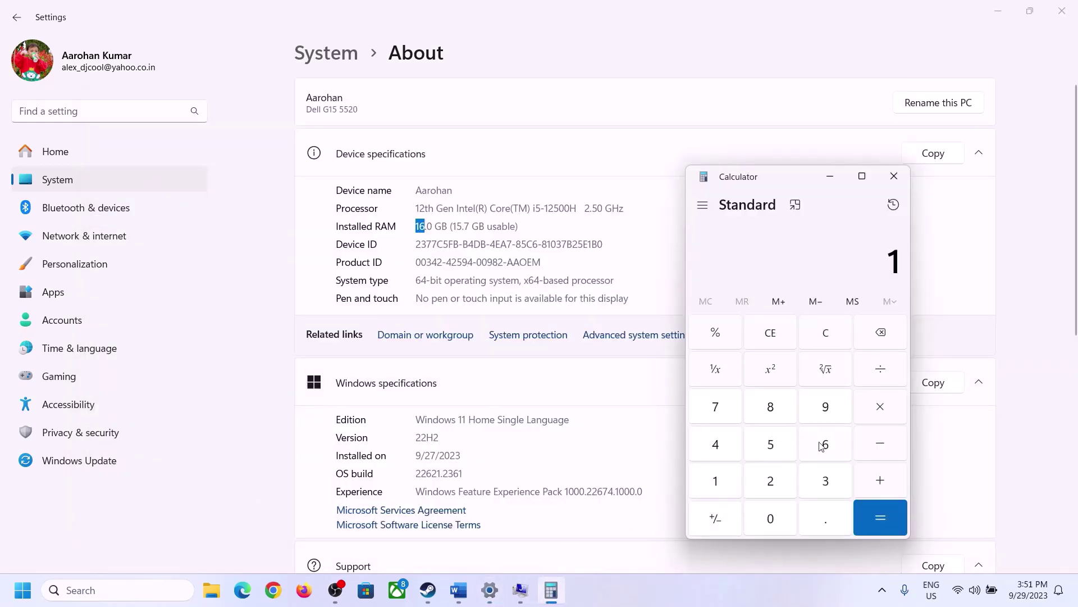
left_click(821, 446)
left_click(873, 410)
left_click(720, 470)
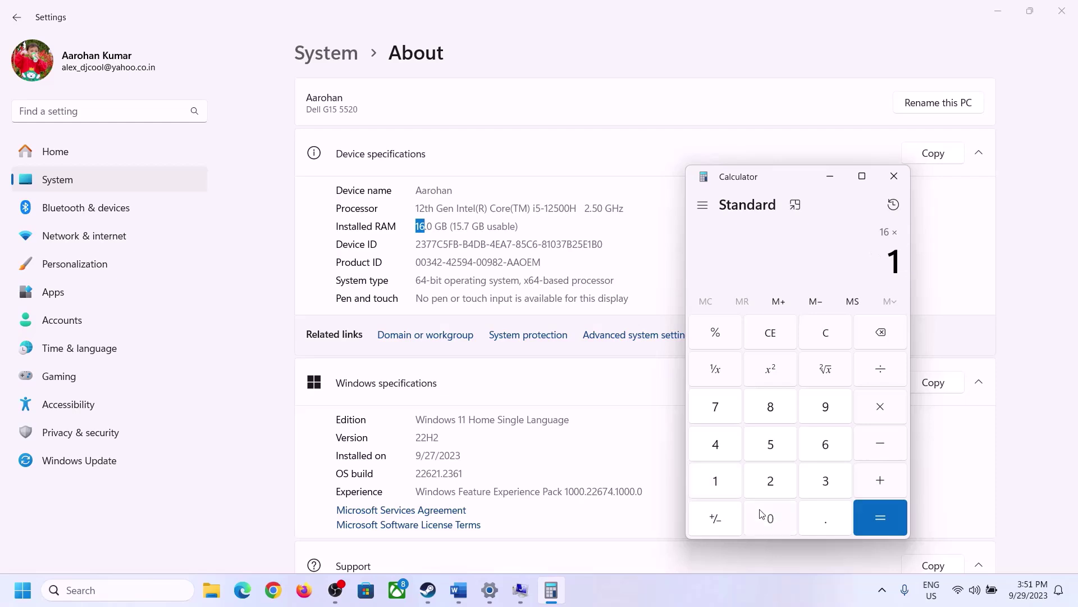
left_click(762, 513)
left_click(770, 481)
left_click(717, 445)
left_click(876, 515)
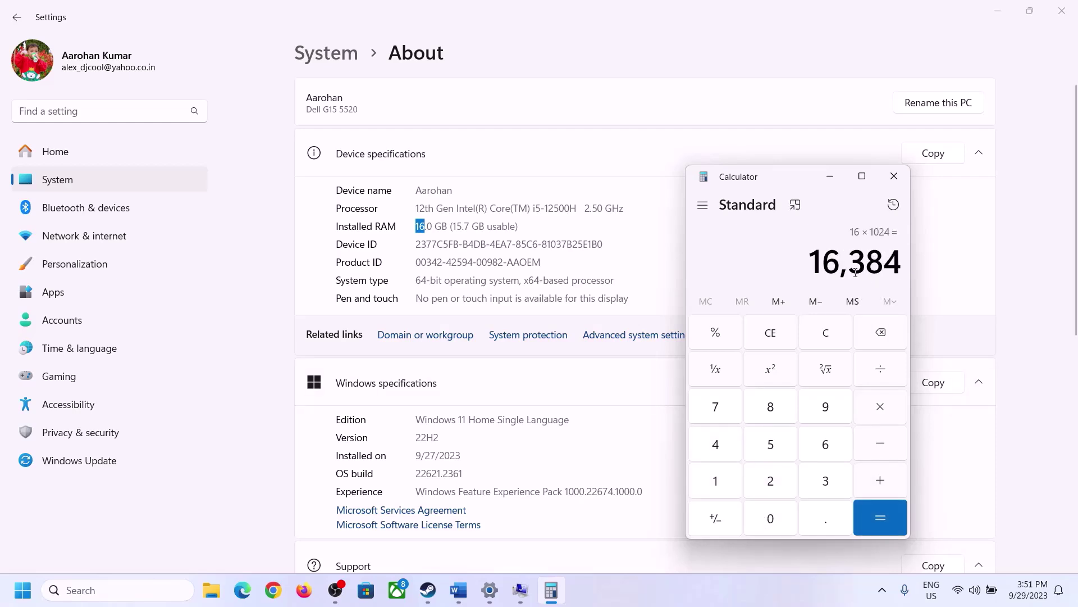
Recheck the maximum size formula in Word and multiply the RAM in megabytes by 3 in Calculator.
left_click(459, 589)
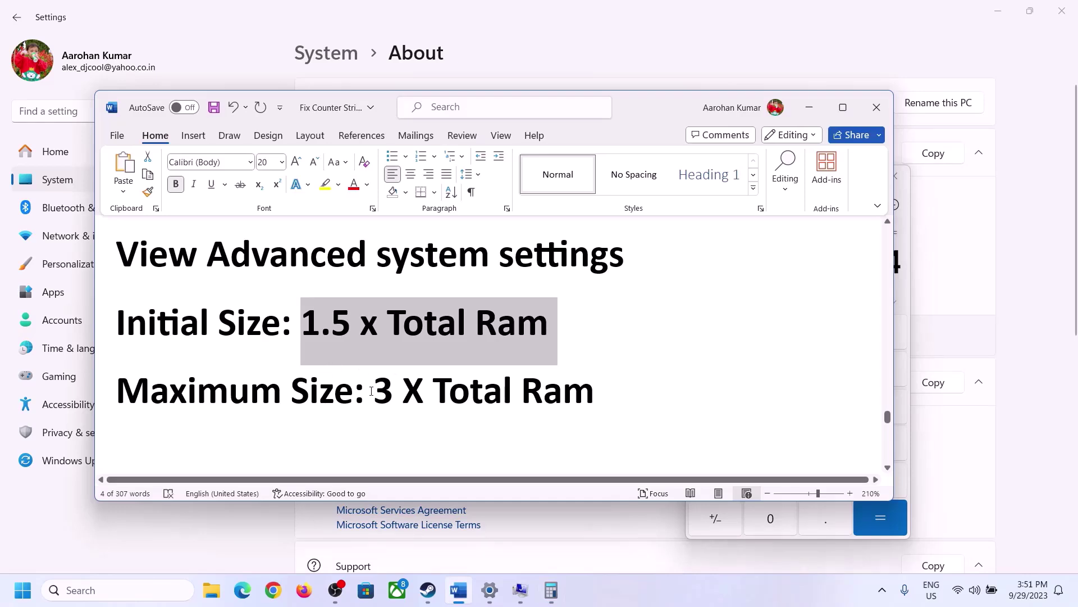
left_click(551, 590)
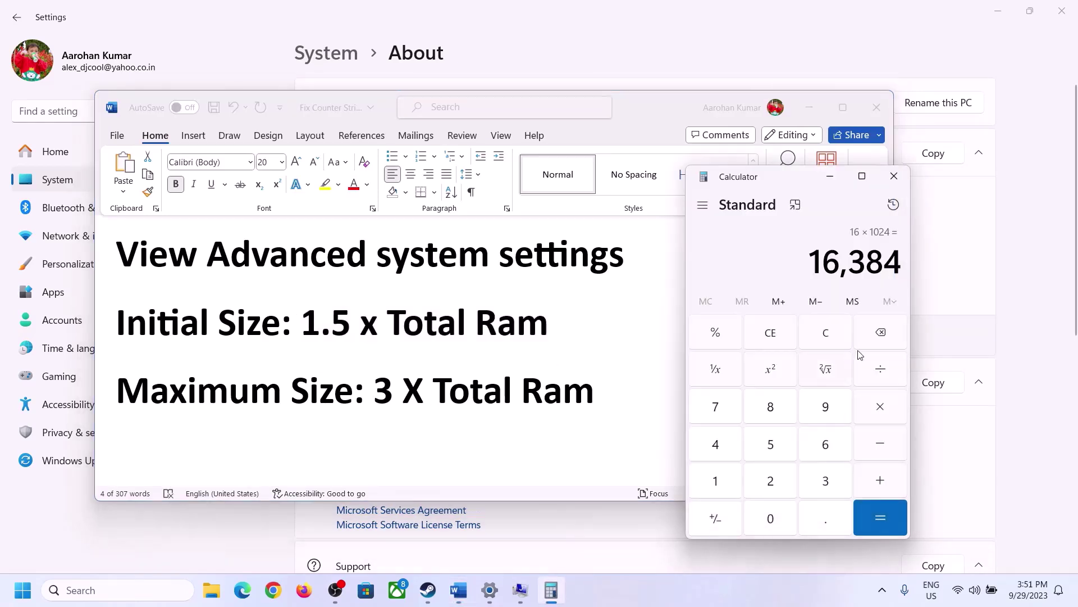
left_click(882, 413)
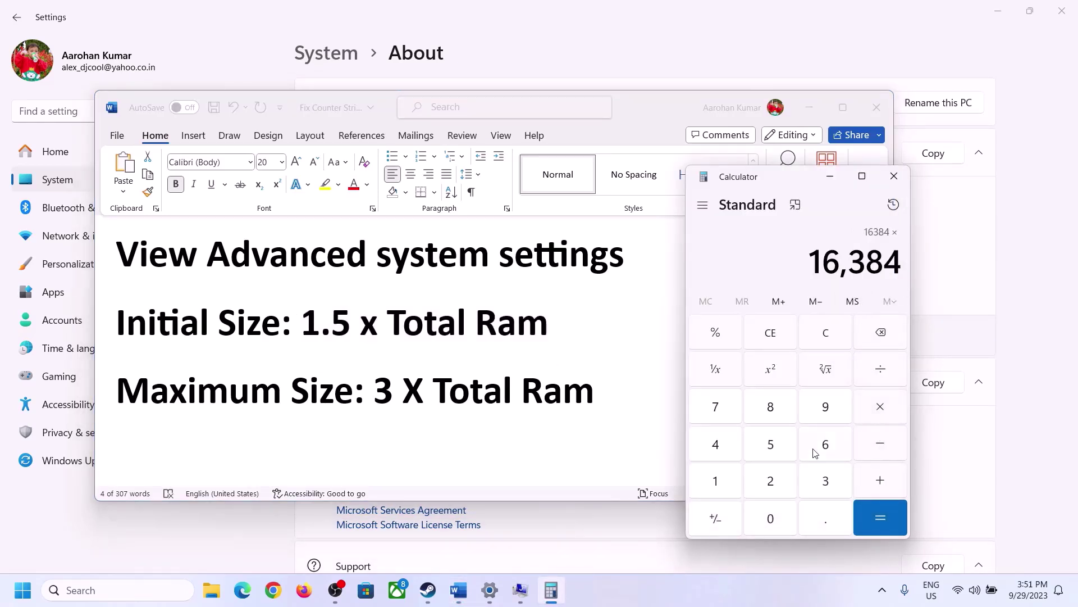
left_click(812, 483)
left_click(889, 515)
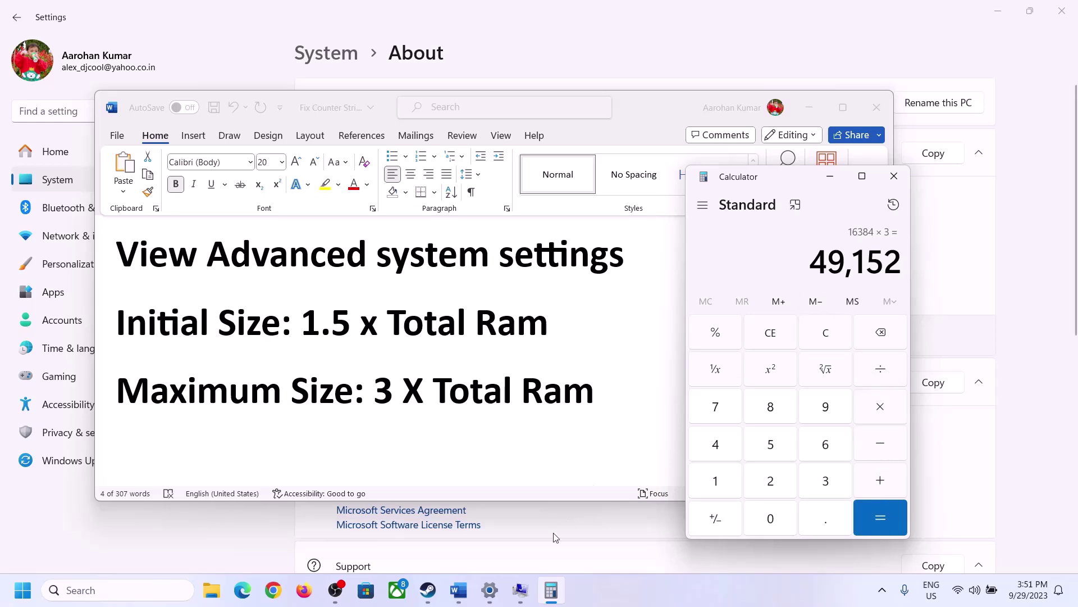
Set drive C:'s maximum paging file size to 49152 MB, apply the custom size and confirm the Virtual Memory dialog.
left_click(527, 587)
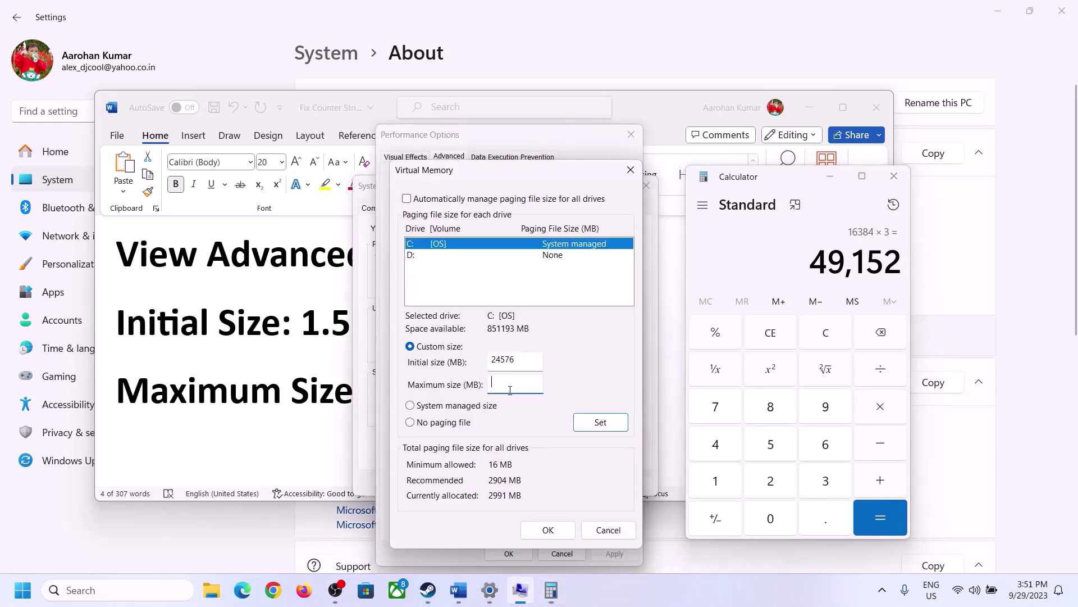
type("9152")
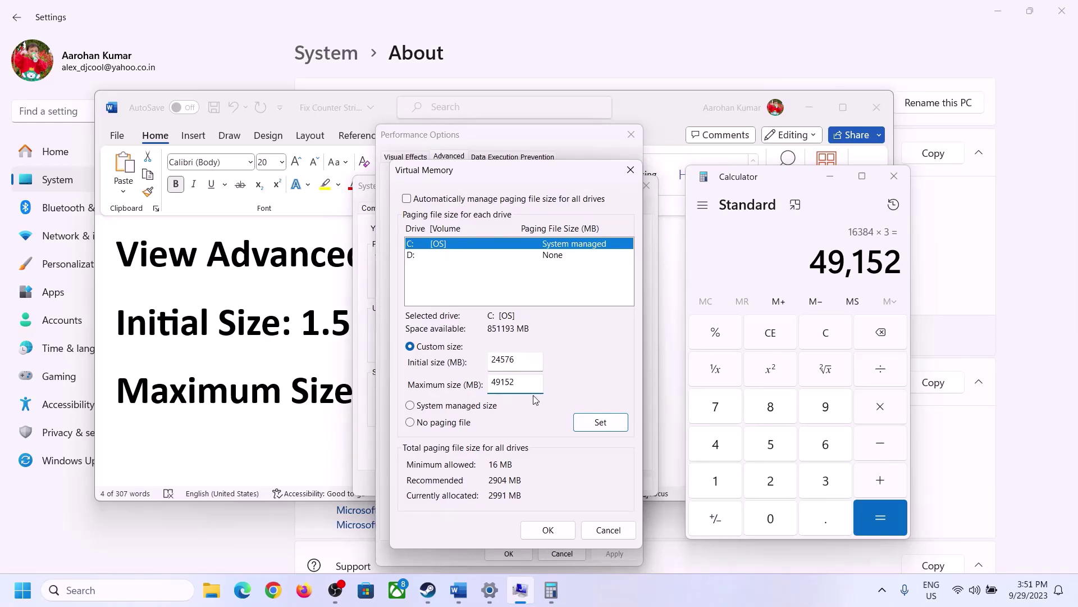
left_click(601, 425)
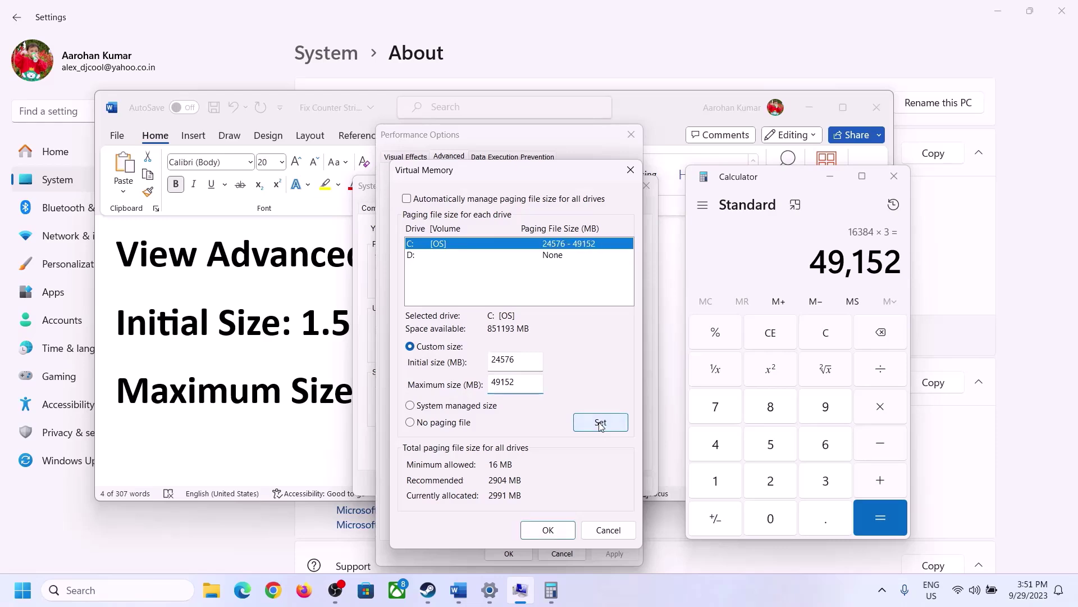
left_click(549, 530)
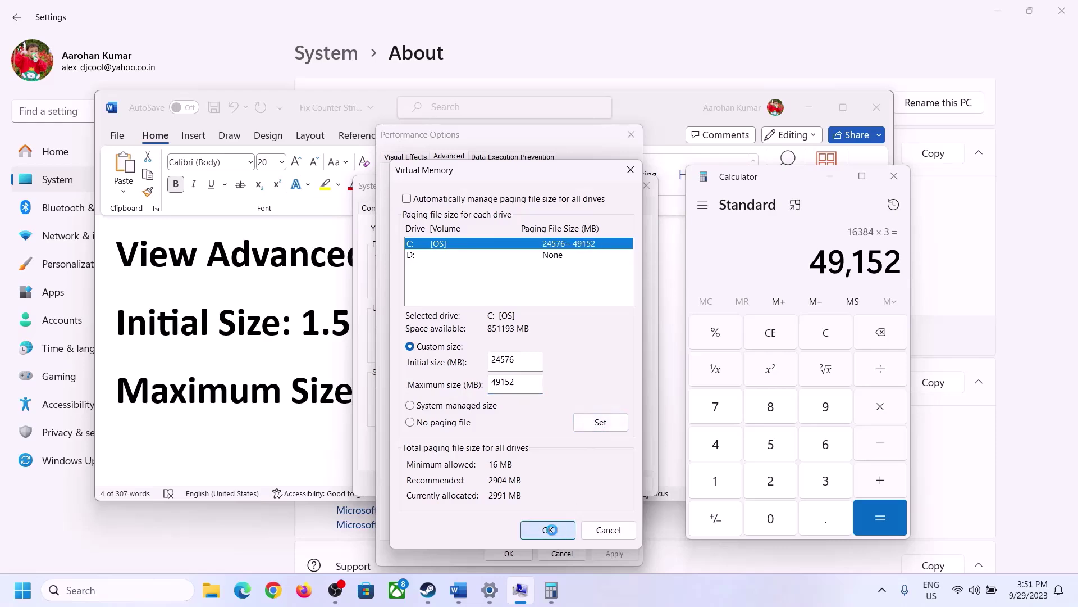
left_click(670, 348)
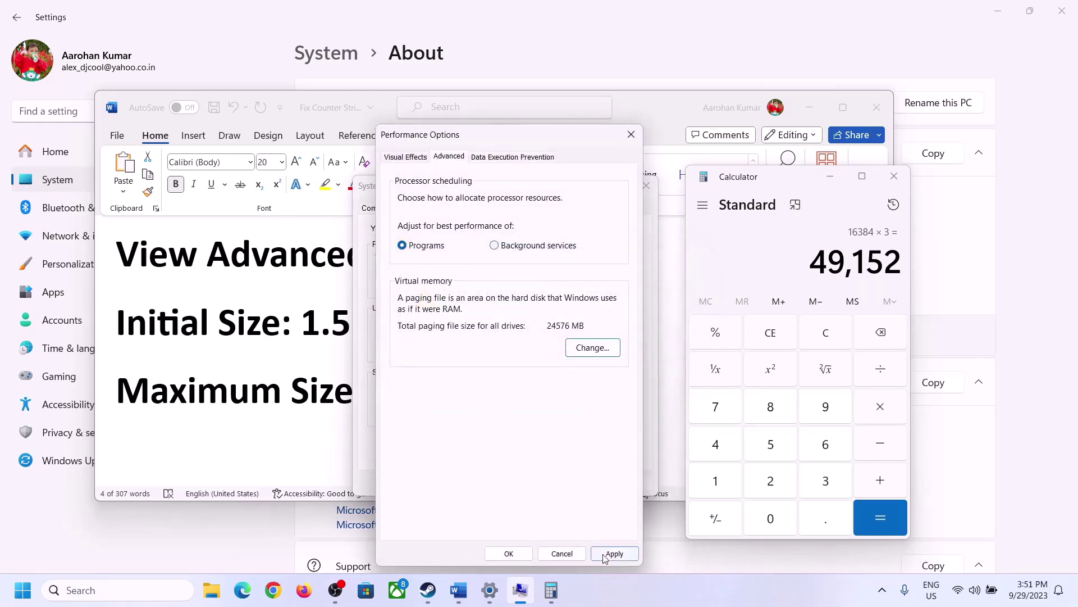
Accept the Performance Options and System Properties dialogs, and dismiss the restart prompt without restarting.
left_click(510, 555)
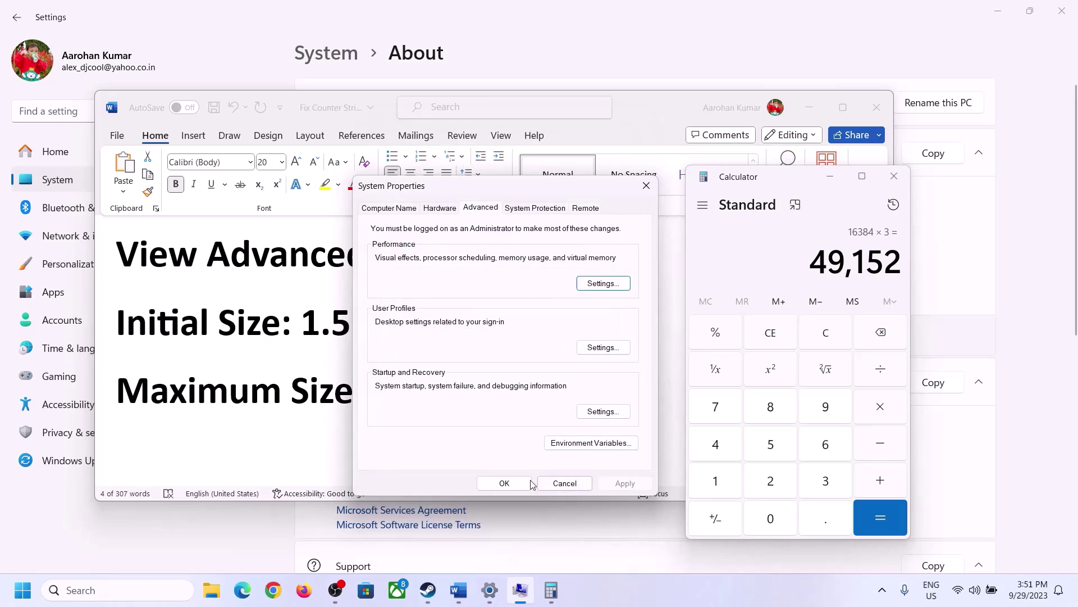
left_click(513, 482)
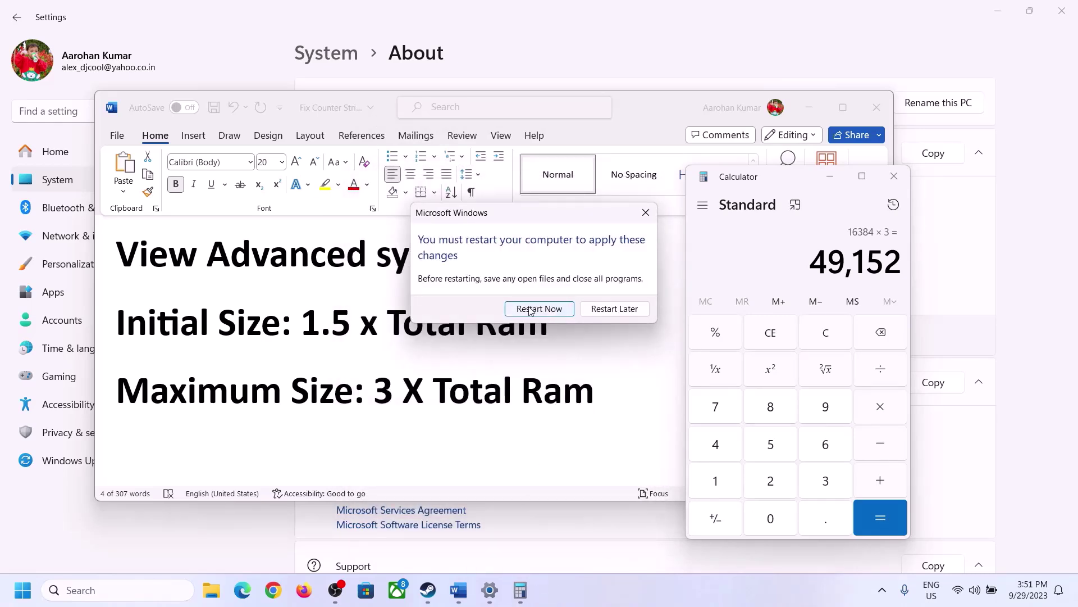
left_click(644, 209)
Go to Step 11 in the Word notes and highlight "Update BIOS".
left_click(687, 604)
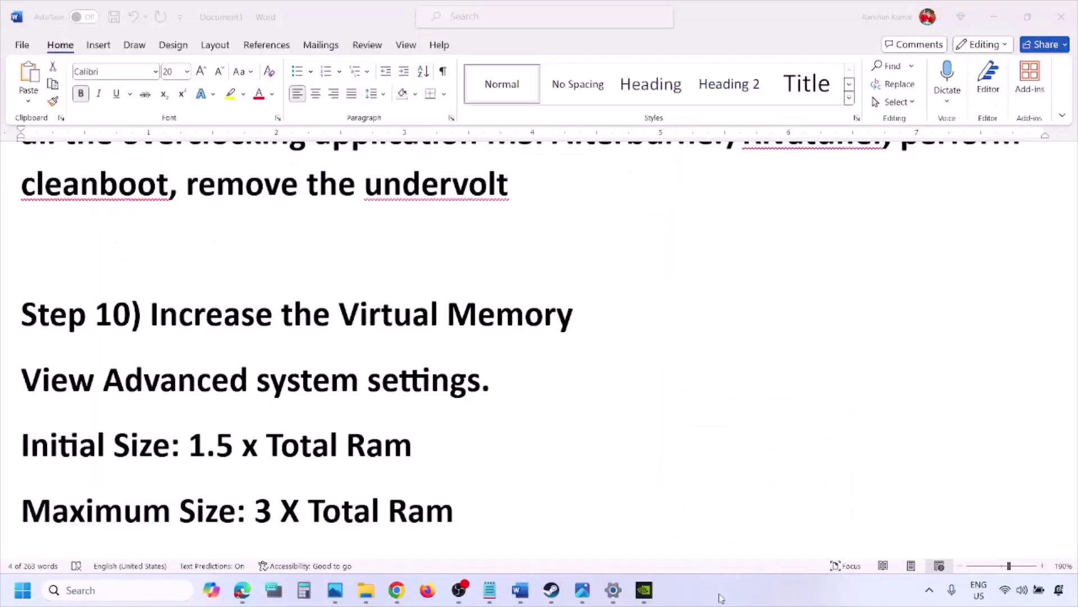
scroll(370, 402, "down", 5)
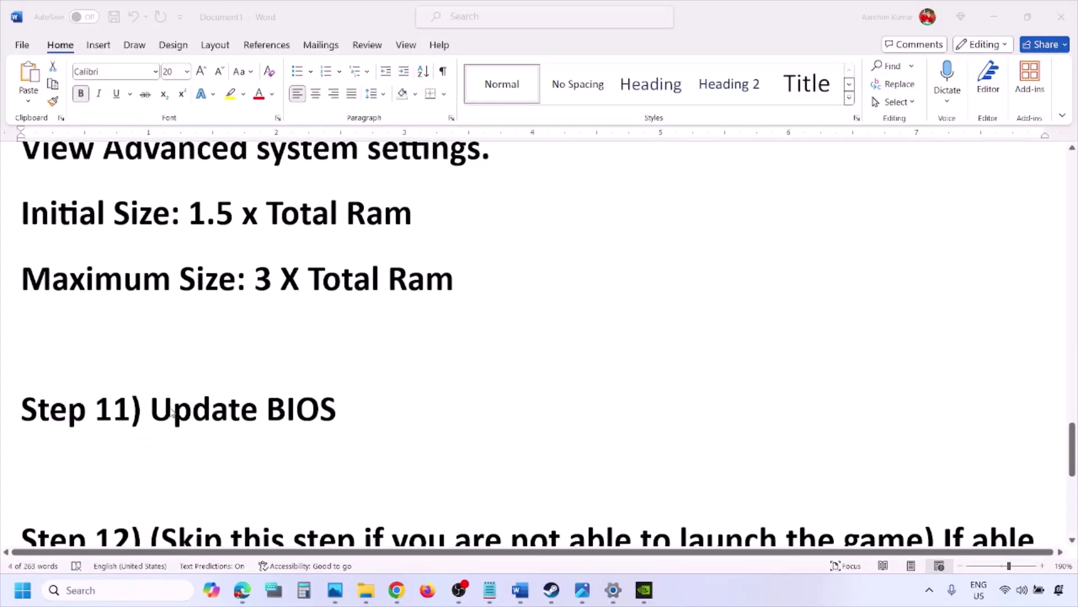
left_click(147, 412)
left_click_drag(149, 410, 364, 408)
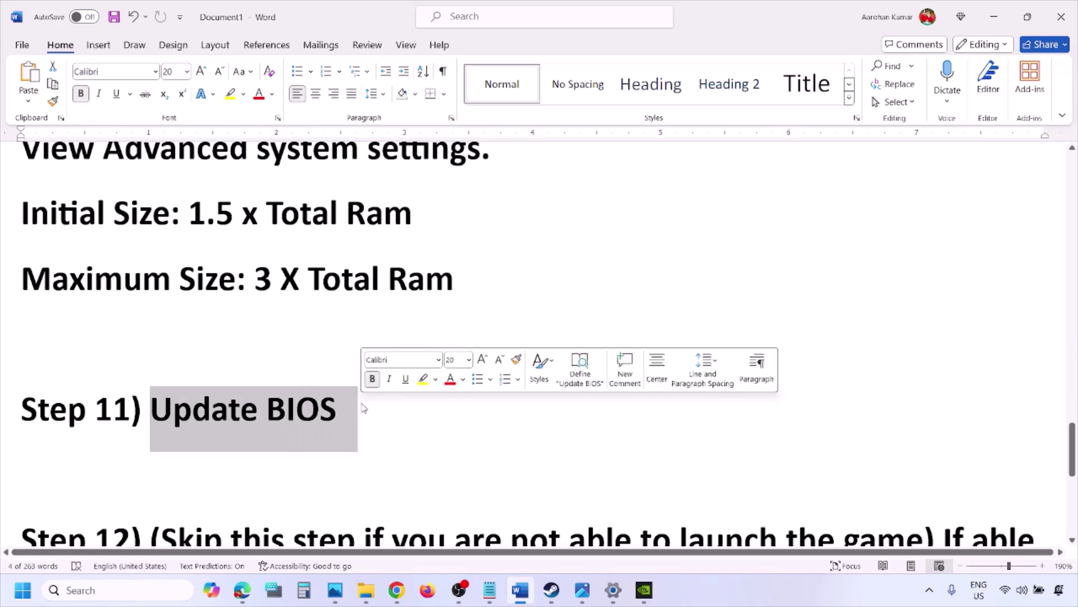
left_click(363, 408)
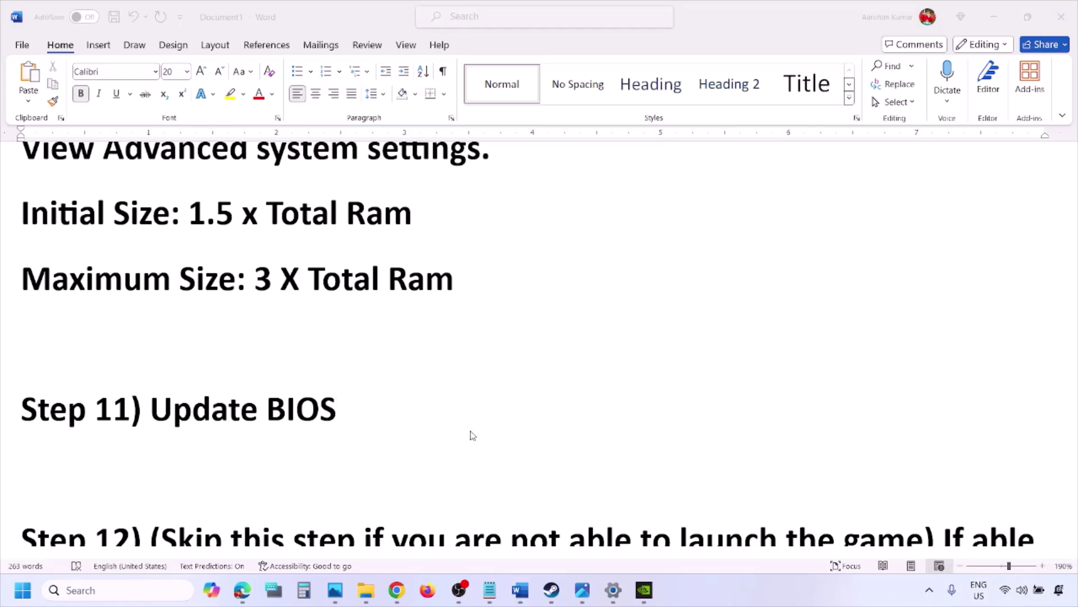
Go to Step 12 in the notes and highlight the instructions on windowed mode, video settings and the graphics preset.
scroll(470, 435, "down", 3)
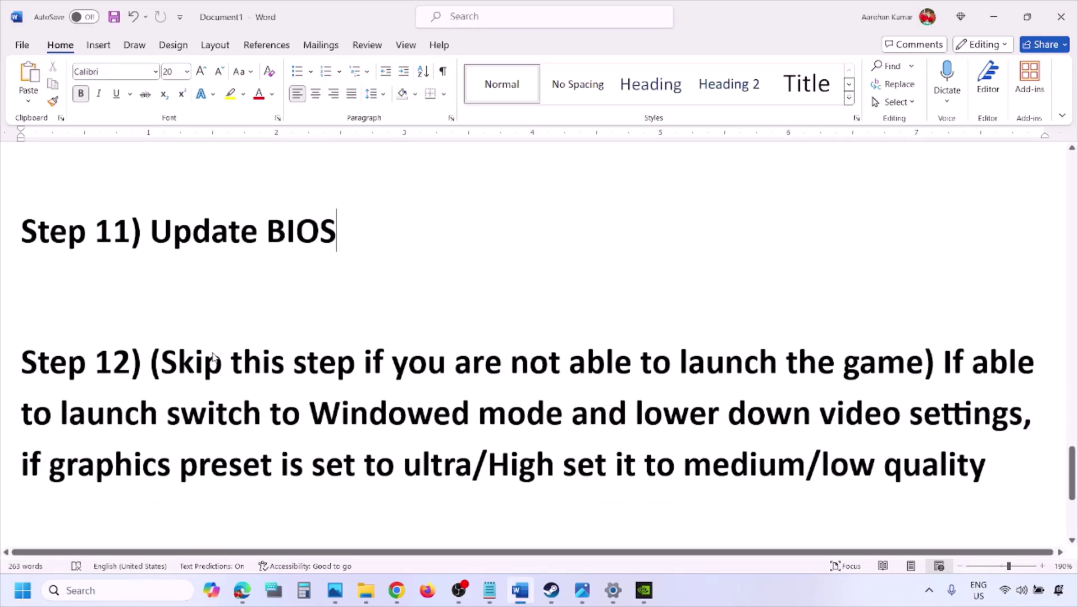
left_click_drag(161, 365, 1022, 416)
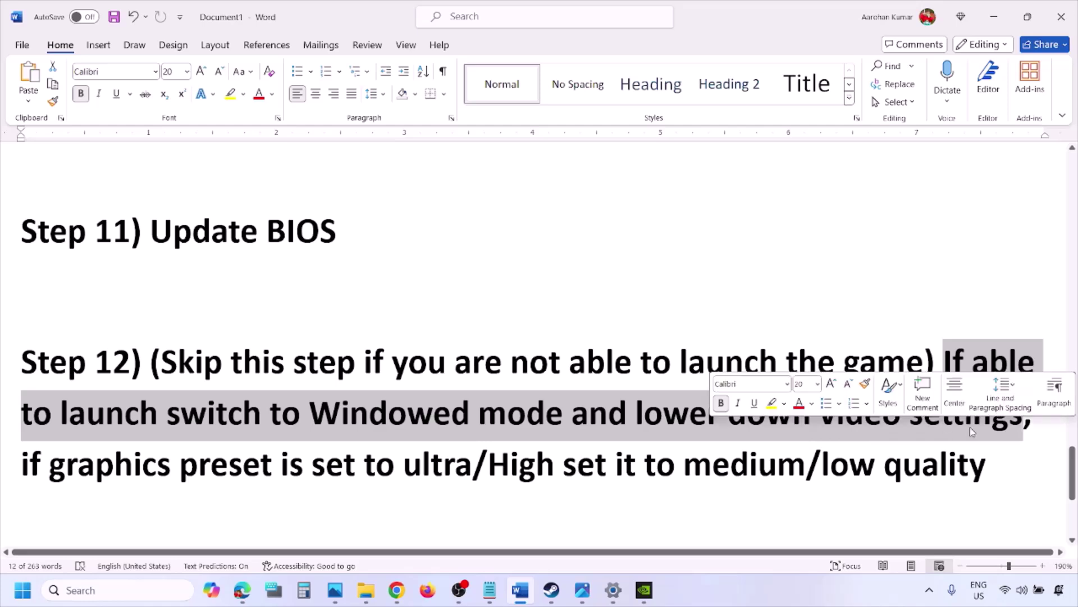
left_click_drag(52, 465, 611, 479)
left_click(655, 471)
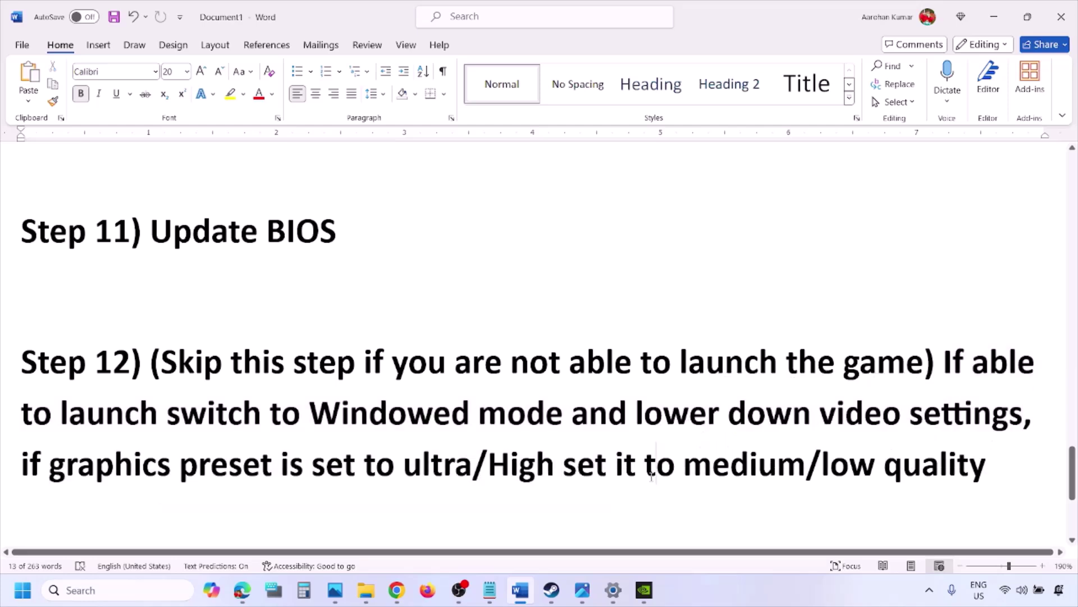